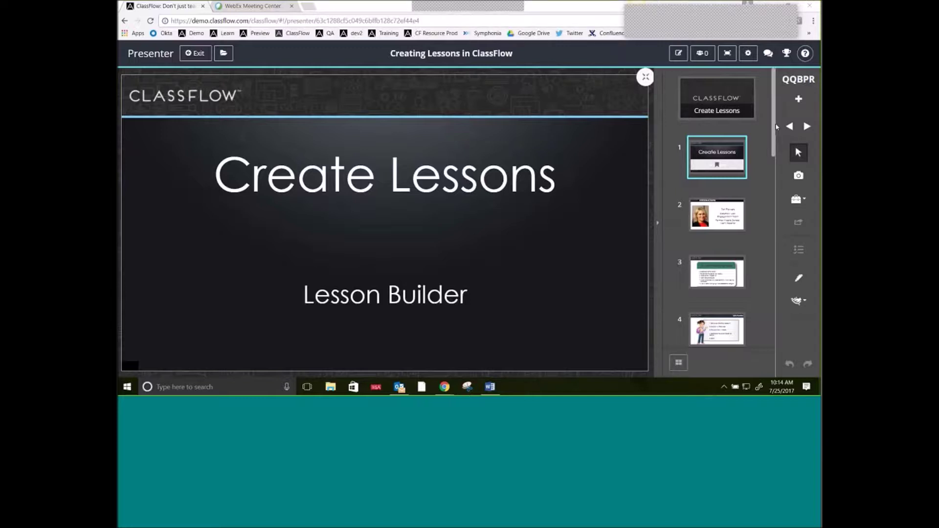
# Step: Page through the Creating Lessons in ClassFlow presentation, from the title card to the card about practising in the accounts
pyautogui.click(807, 126)
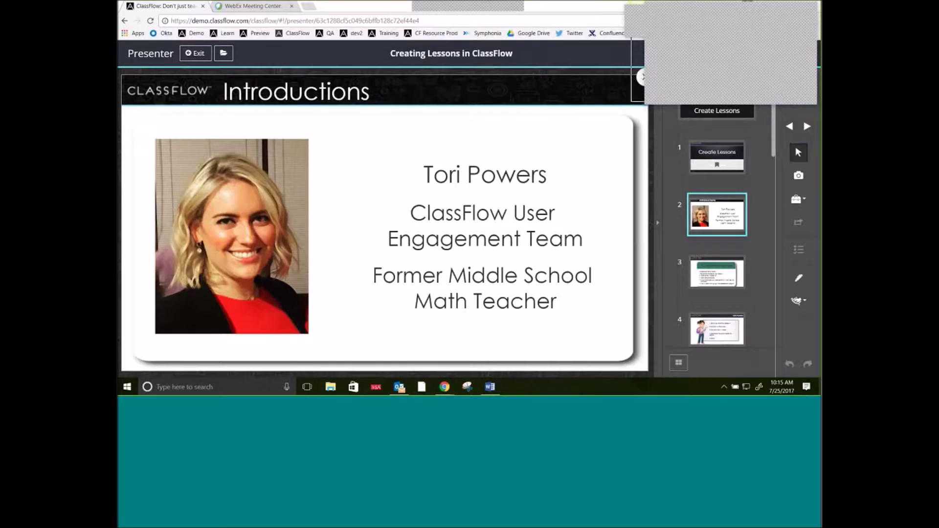
pyautogui.click(807, 127)
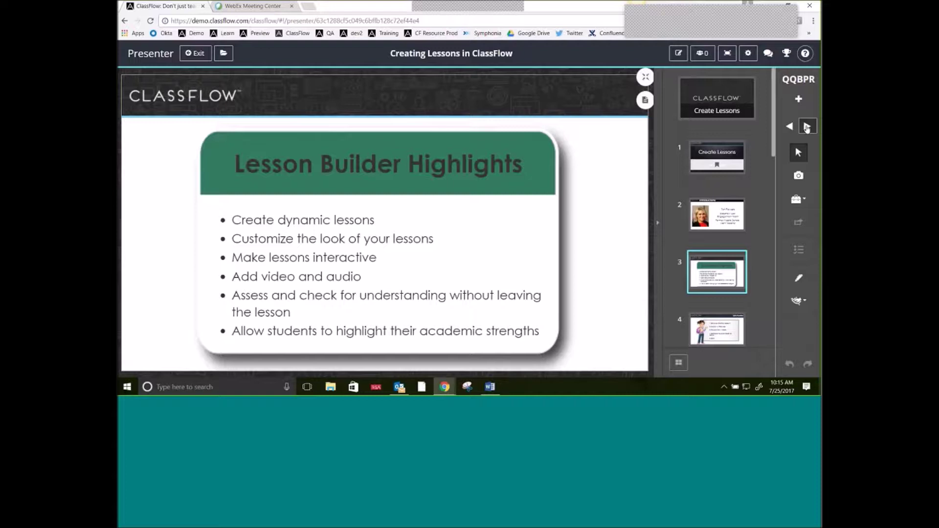
pyautogui.click(806, 127)
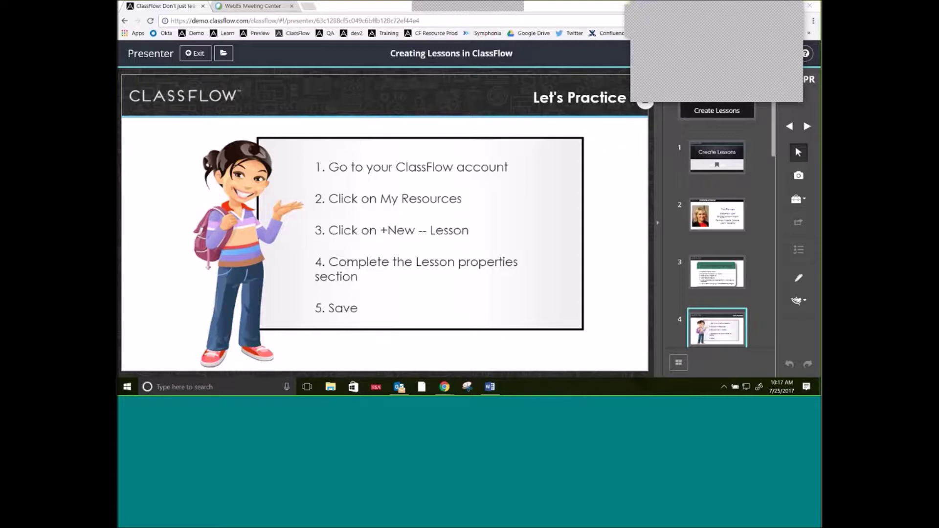
pyautogui.click(805, 128)
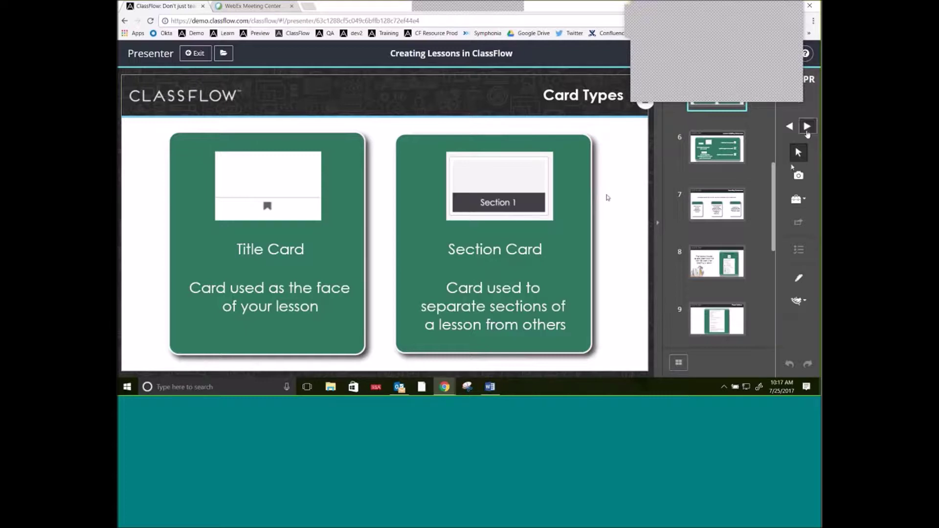
pyautogui.click(807, 131)
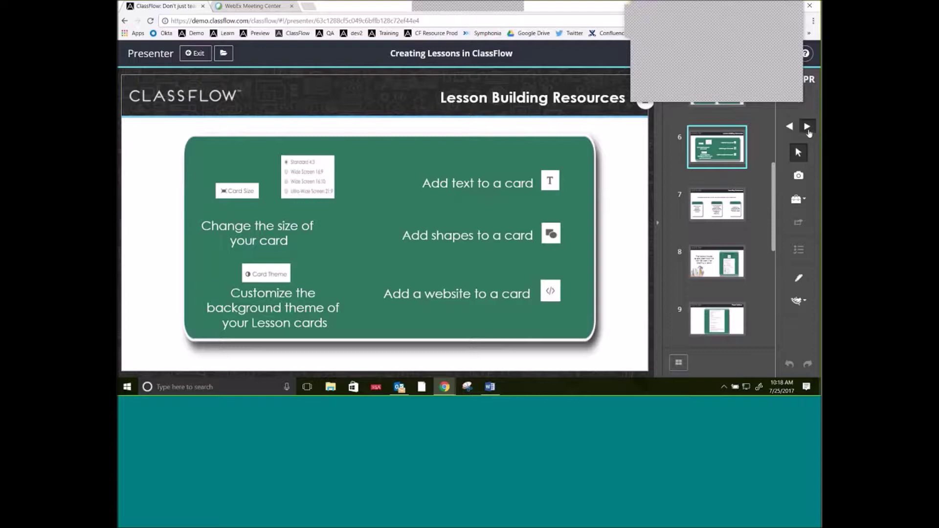
pyautogui.click(806, 128)
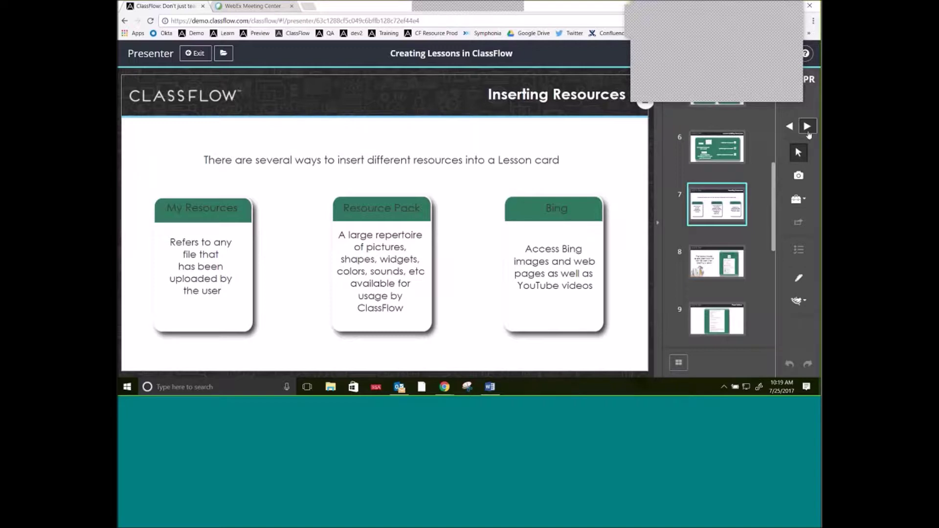
pyautogui.click(806, 127)
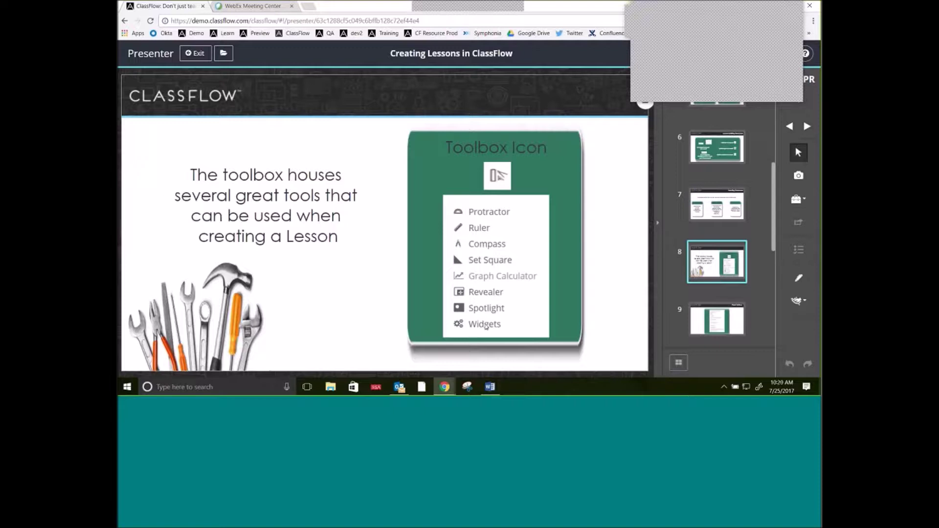
pyautogui.click(807, 127)
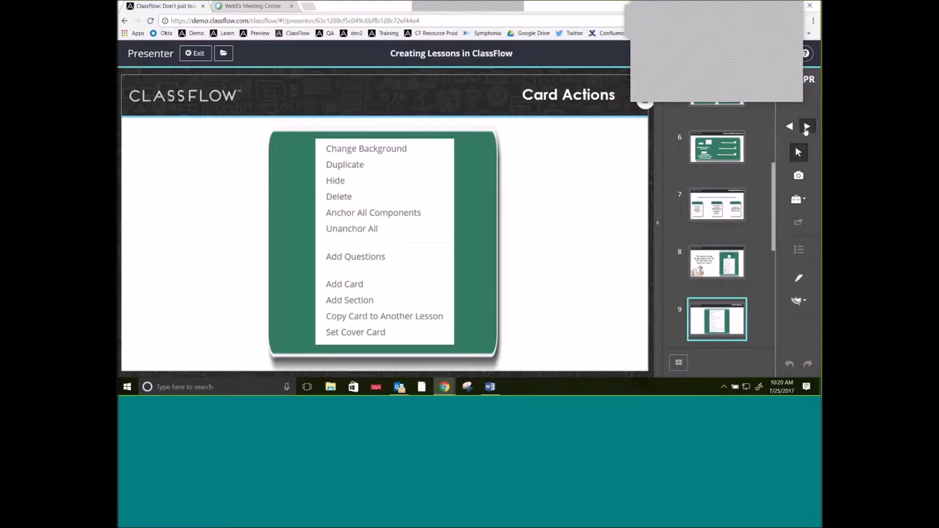
pyautogui.click(806, 128)
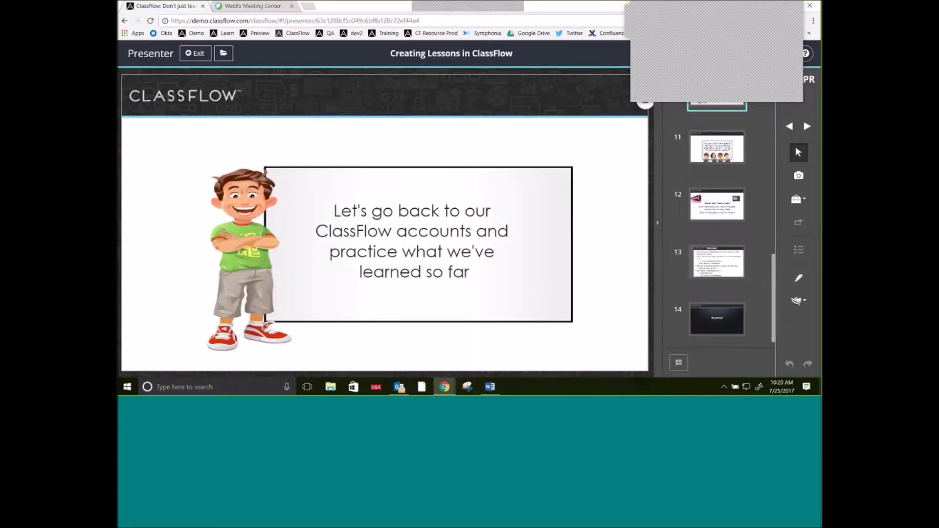
# Step: Leave the presentation and start a new lesson in My Resources
pyautogui.click(195, 54)
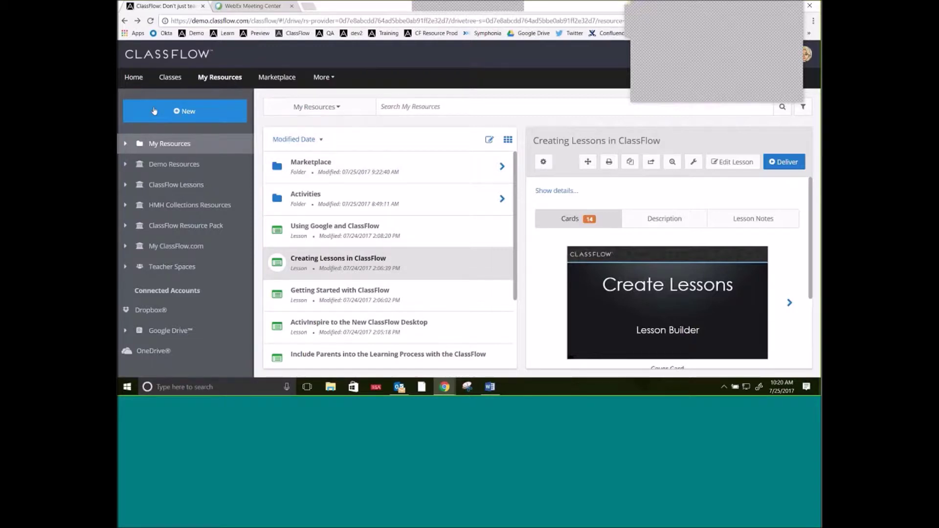
pyautogui.click(197, 113)
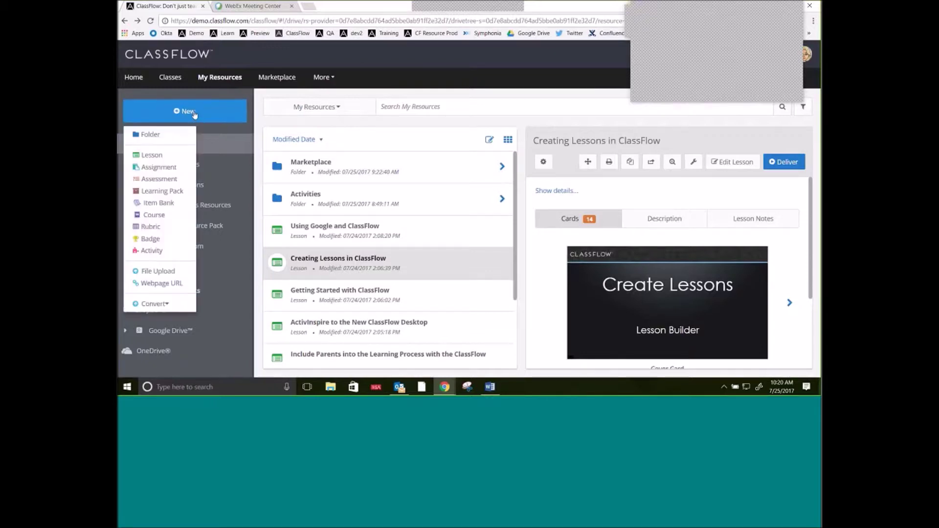
pyautogui.click(175, 158)
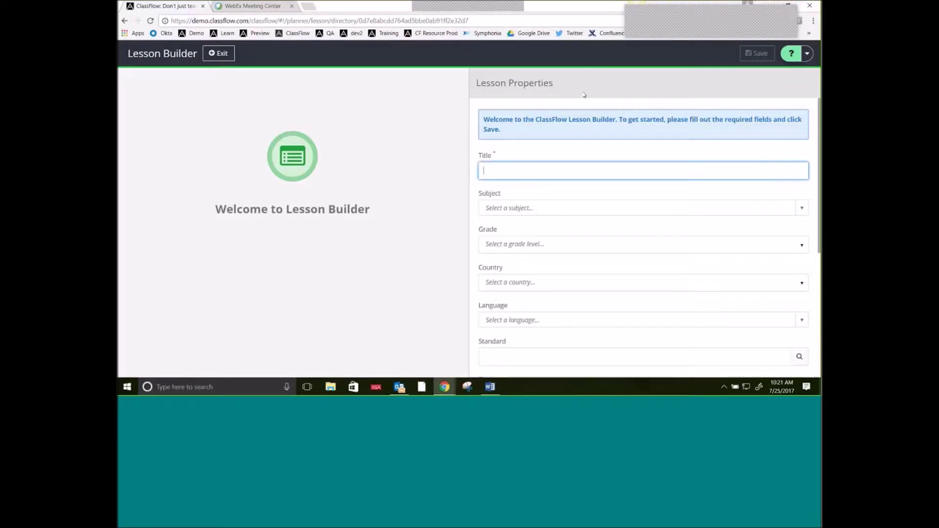
# Step: Enter "Camp ClassFlow Lesson" as the title of the new lesson
pyautogui.click(598, 172)
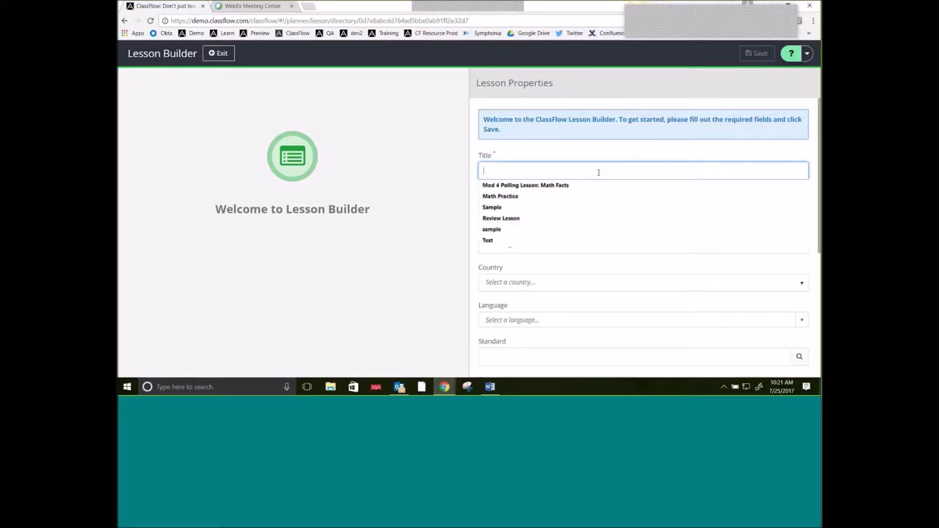
pyautogui.write('Camp')
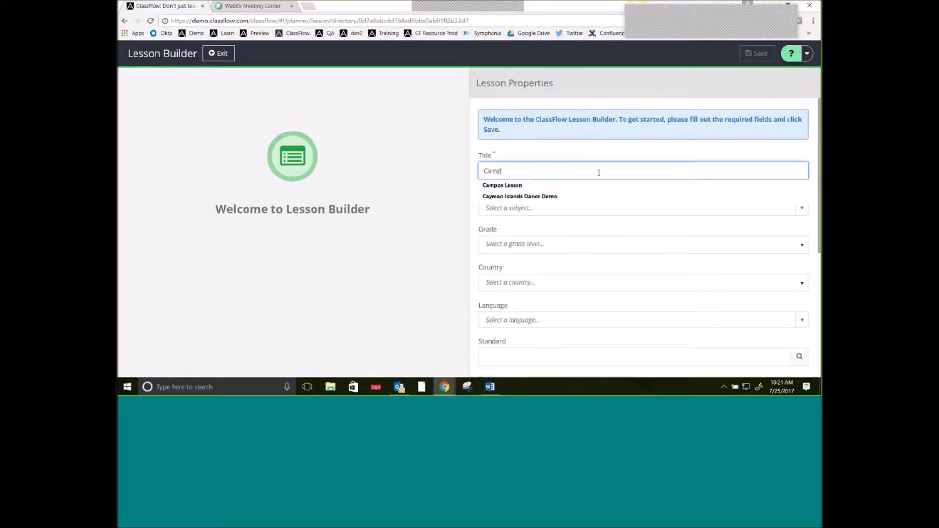
pyautogui.write(' Classfl')
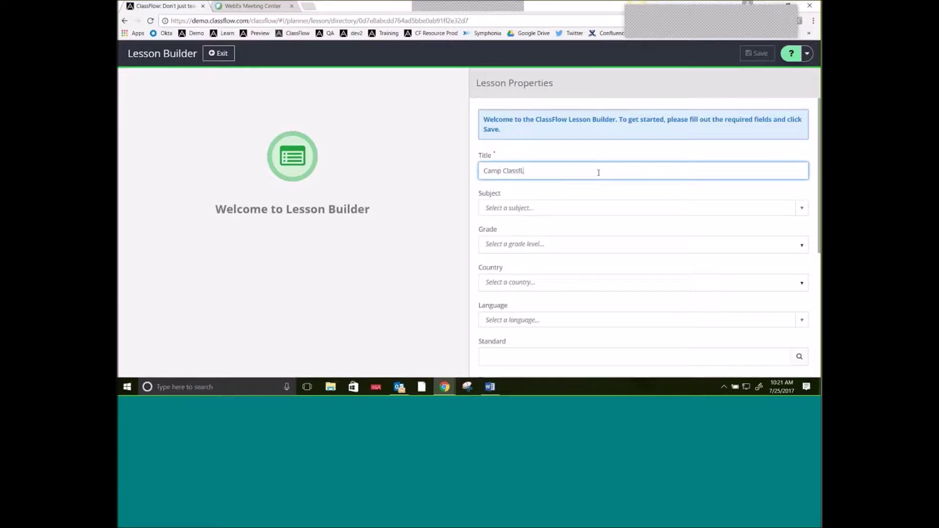
pyautogui.press('BackSpace')
pyautogui.write('Flow Lesson')
# Step: Examine the optional lesson properties, from Subject, Grade, Country and Language through Standard, Tags, Description and Lesson Notes
pyautogui.click(538, 208)
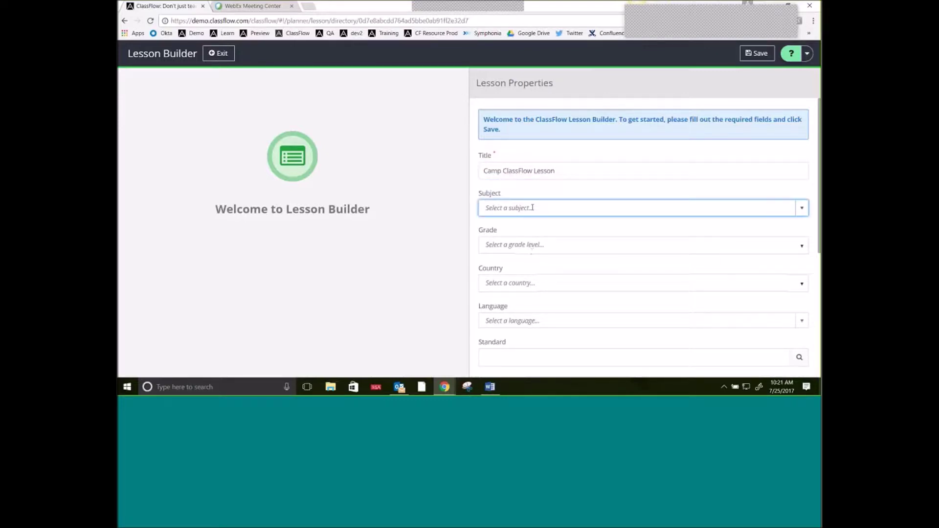
pyautogui.scroll(-1, 538, 322)
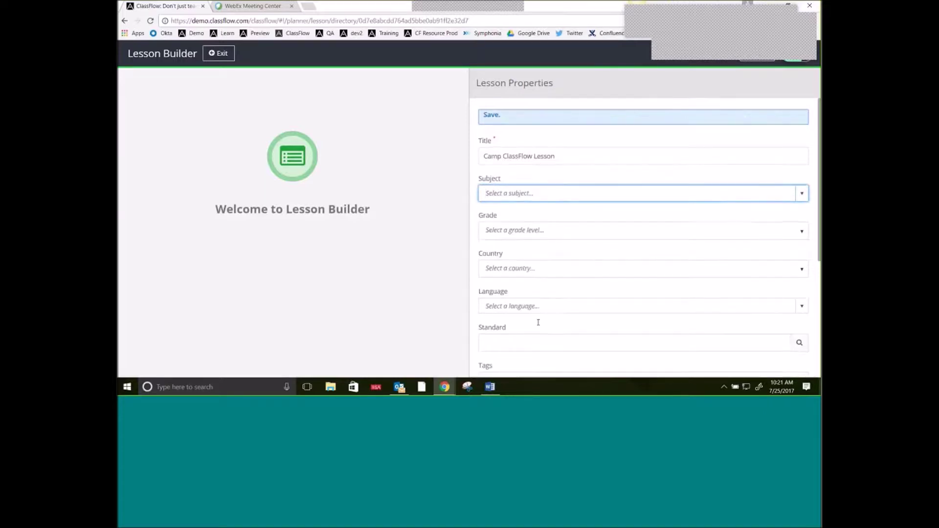
pyautogui.scroll(-1, 538, 322)
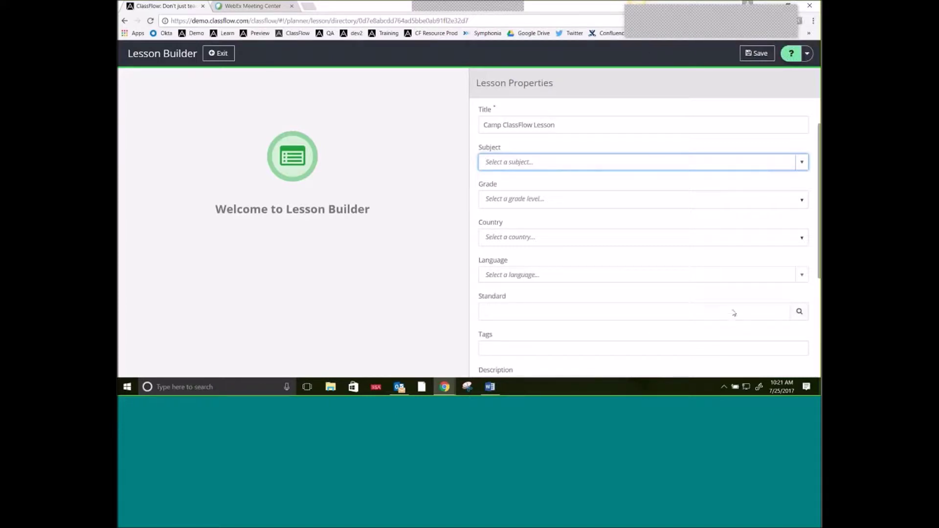
pyautogui.scroll(-1, 524, 266)
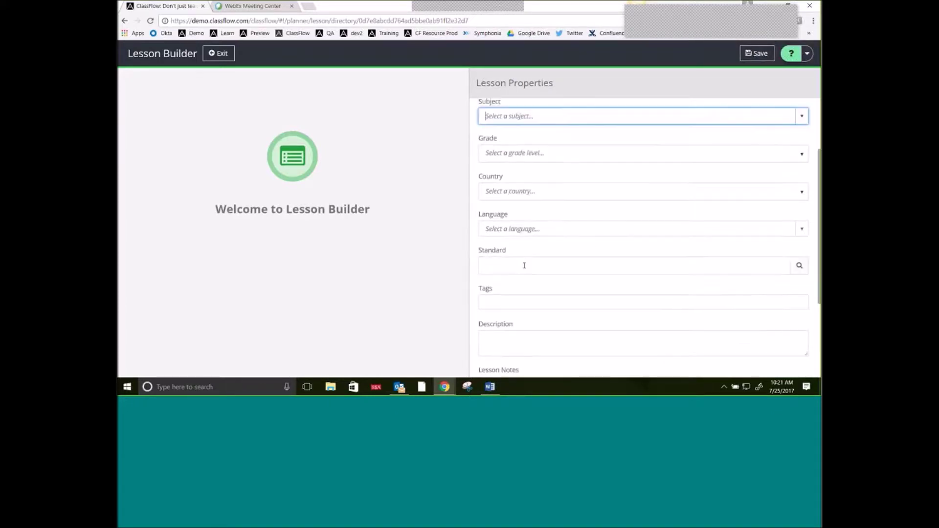
pyautogui.scroll(-1, 517, 303)
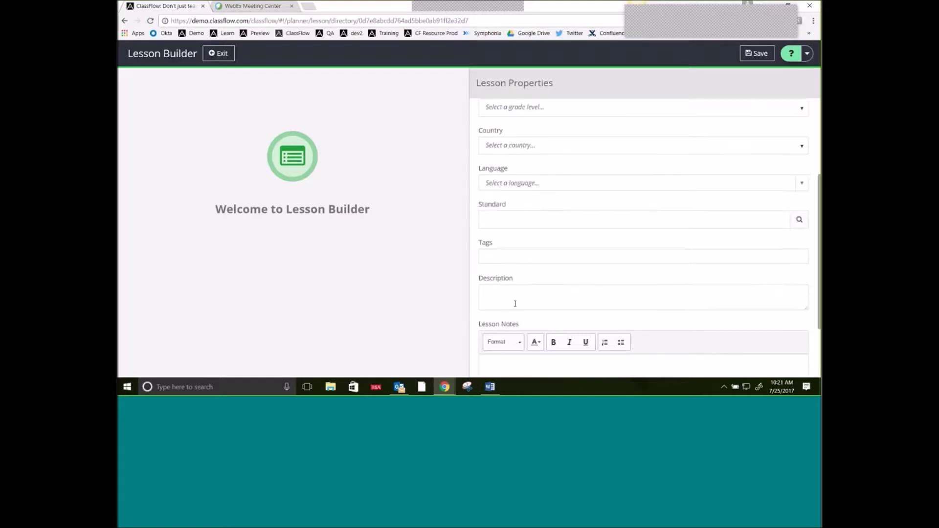
pyautogui.scroll(-2, 515, 303)
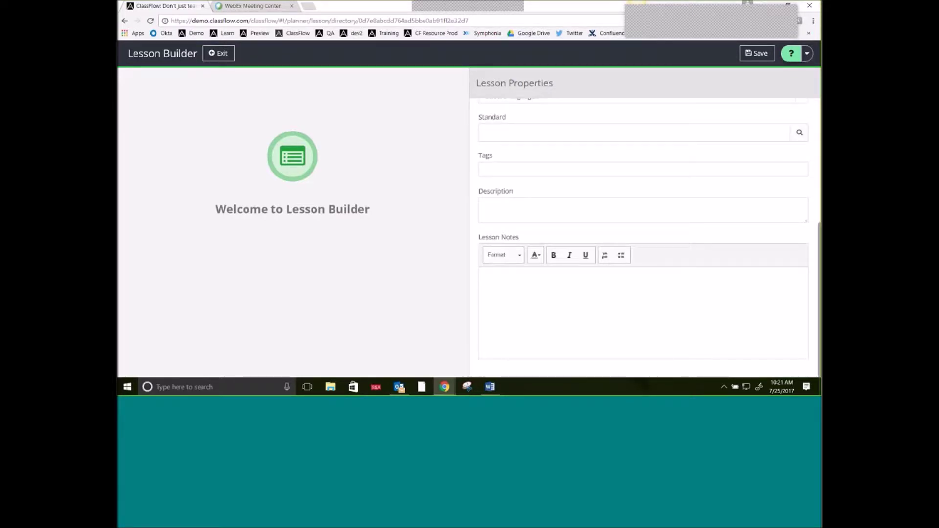
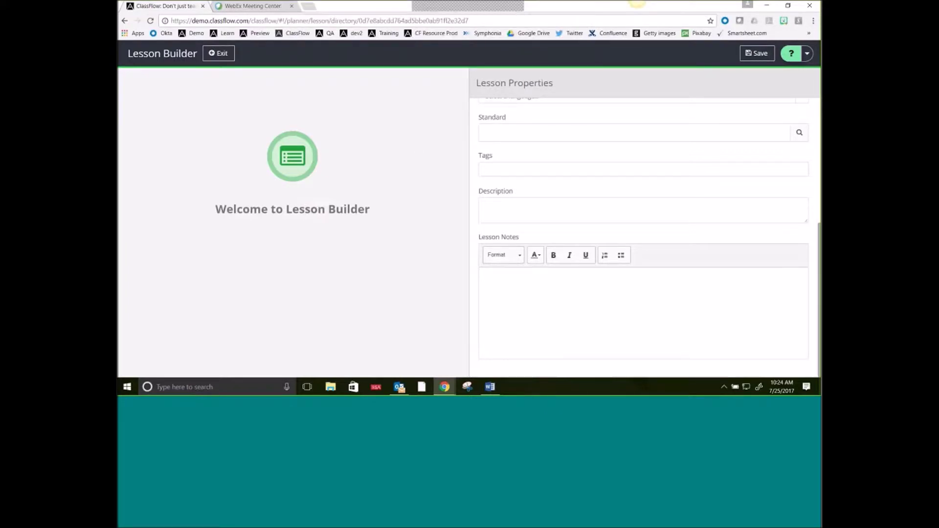
pyautogui.scroll(5, 523, 208)
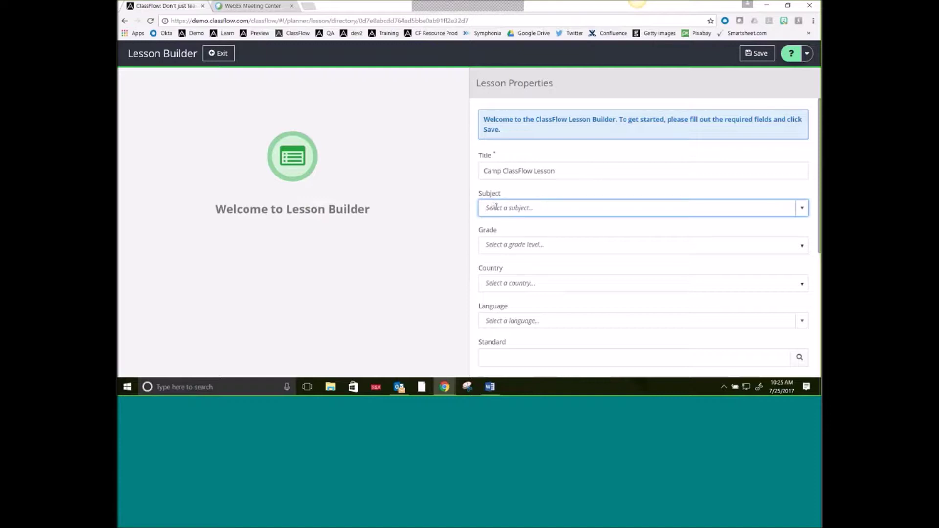
pyautogui.scroll(-3, 496, 207)
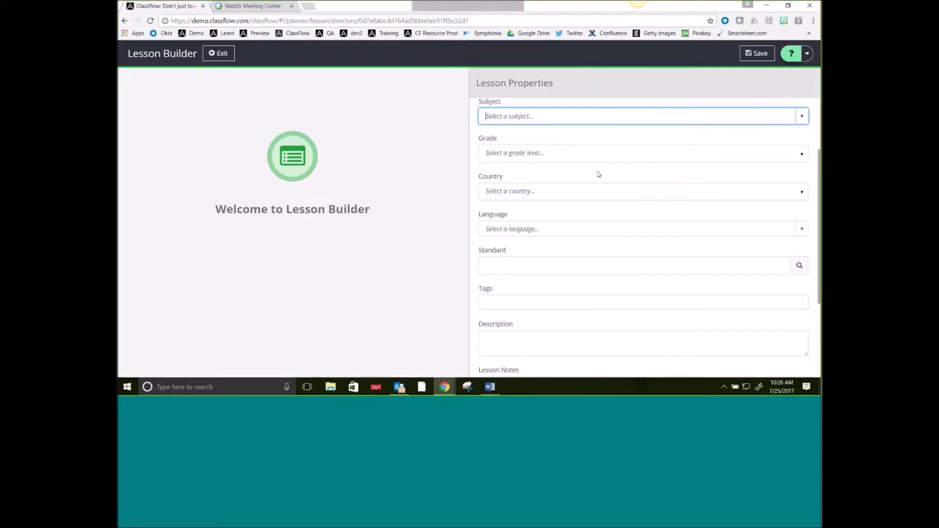
pyautogui.scroll(2, 564, 190)
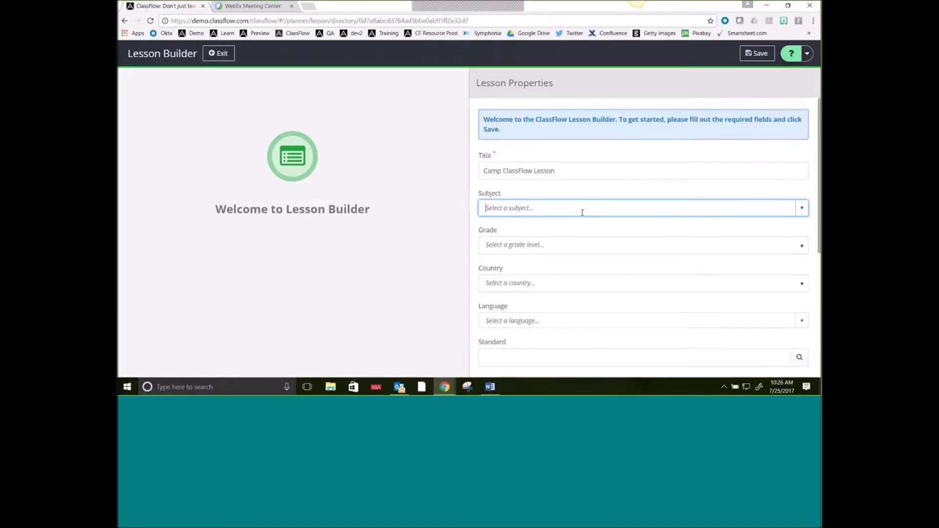
pyautogui.scroll(-2, 544, 220)
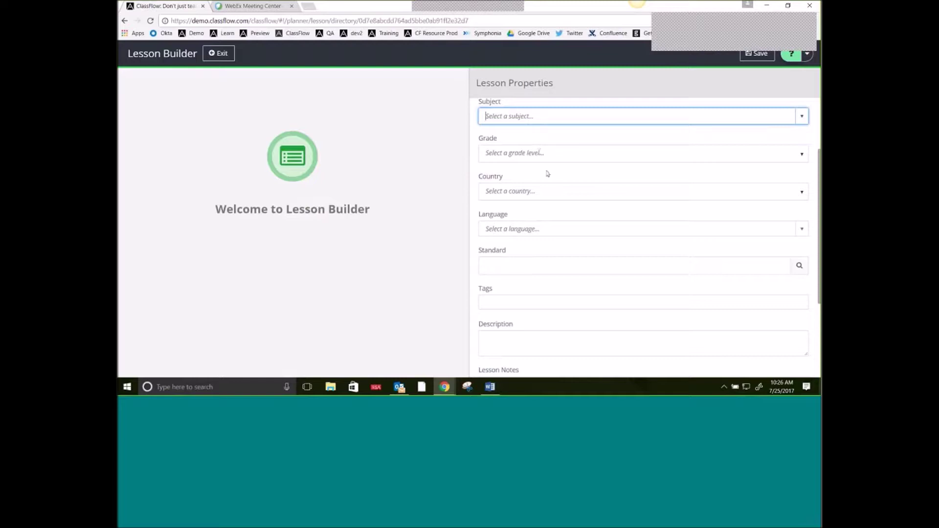
pyautogui.scroll(1, 620, 189)
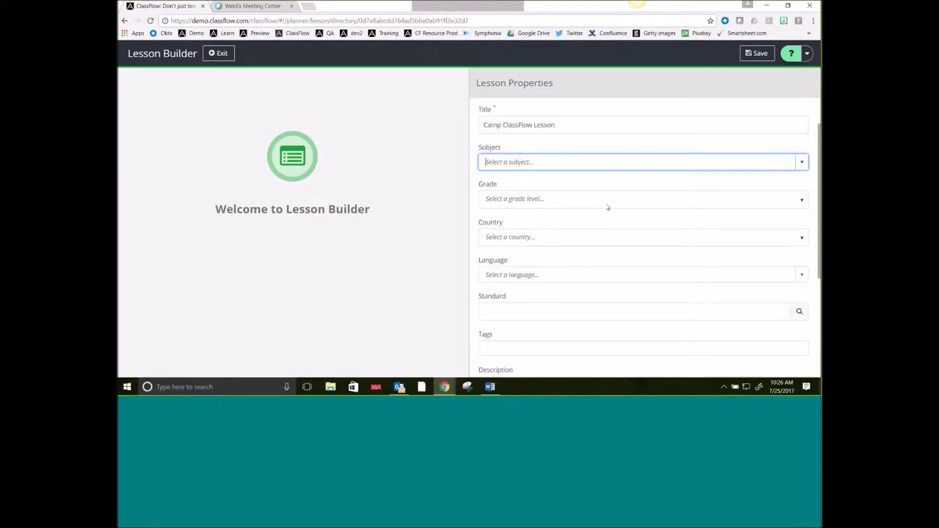
# Step: Save the lesson properties and set the builder's tools to show both icon and text
pyautogui.click(760, 56)
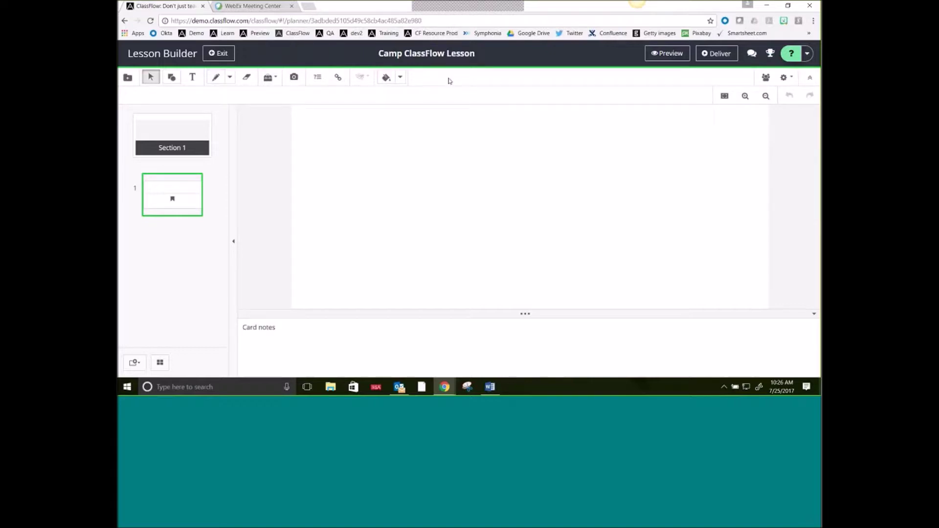
pyautogui.click(795, 80)
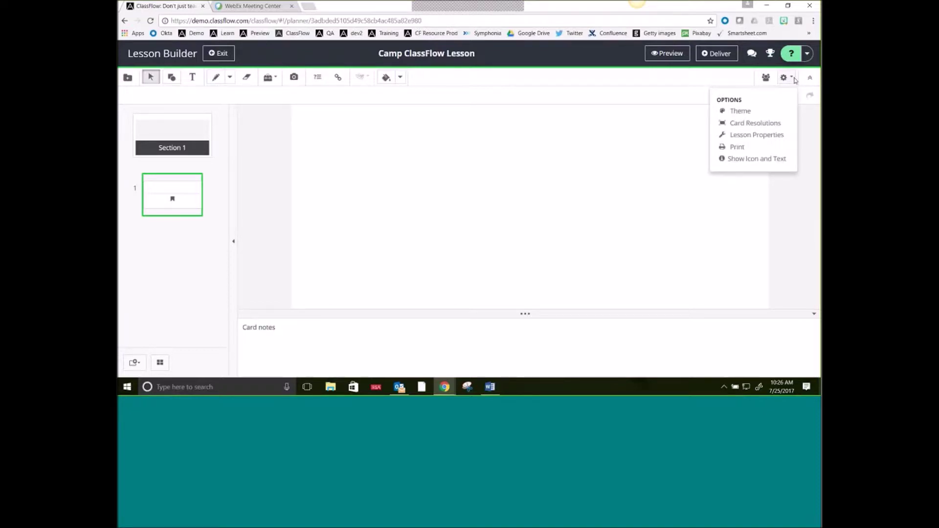
pyautogui.click(773, 161)
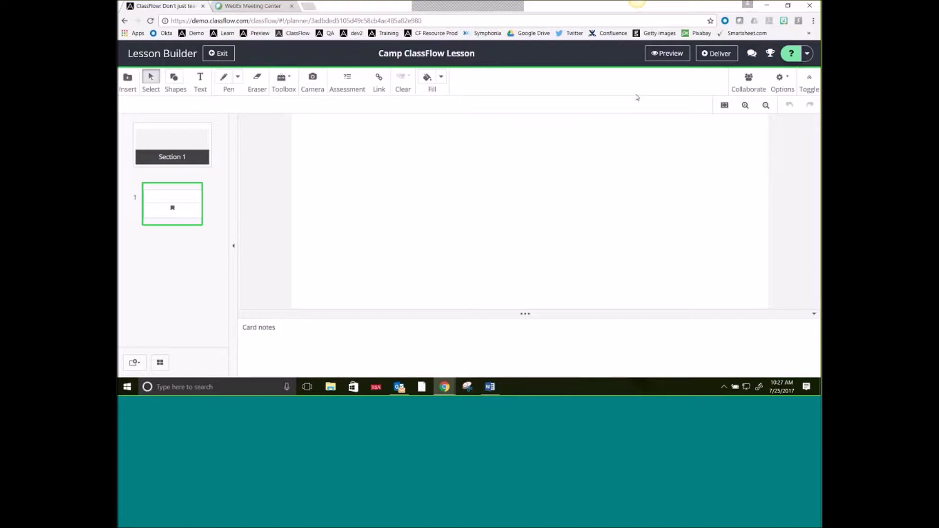
# Step: Set the lesson's card size to Wide Screen 16:9 and apply it
pyautogui.click(780, 79)
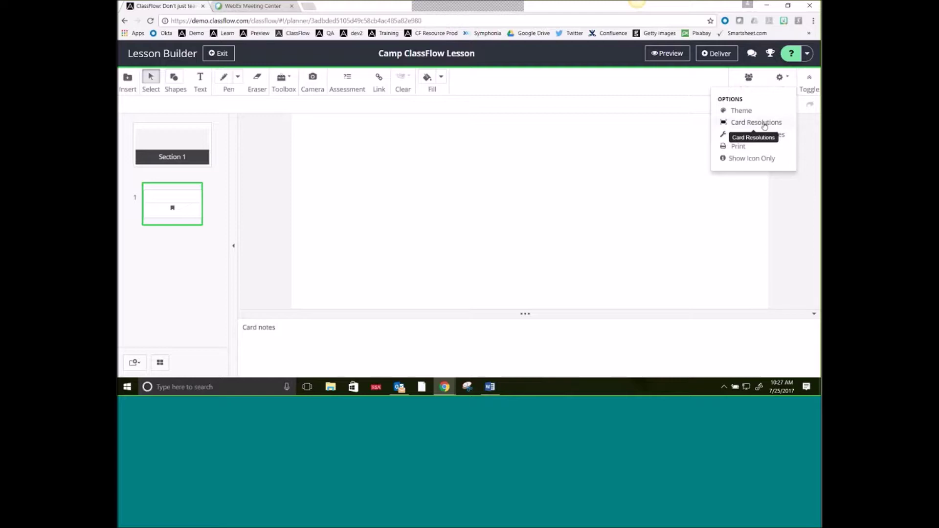
pyautogui.click(764, 126)
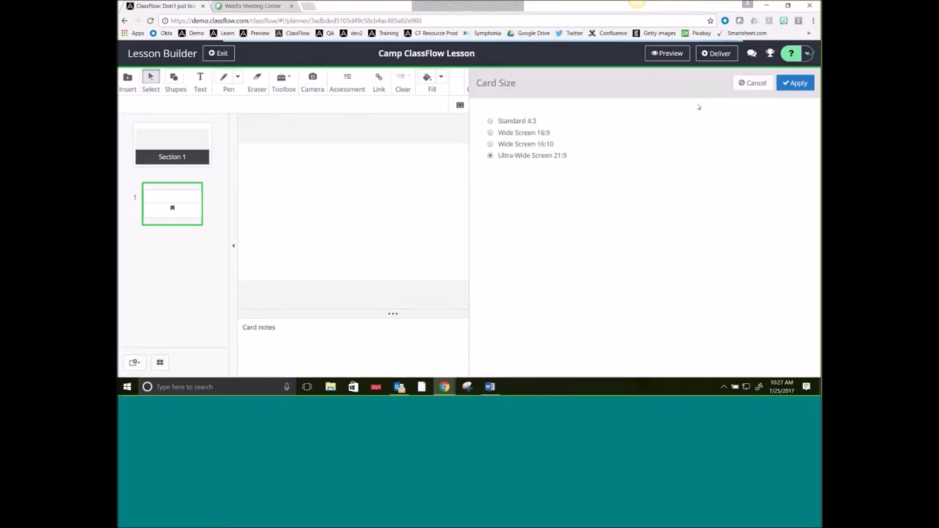
pyautogui.click(533, 135)
pyautogui.click(790, 84)
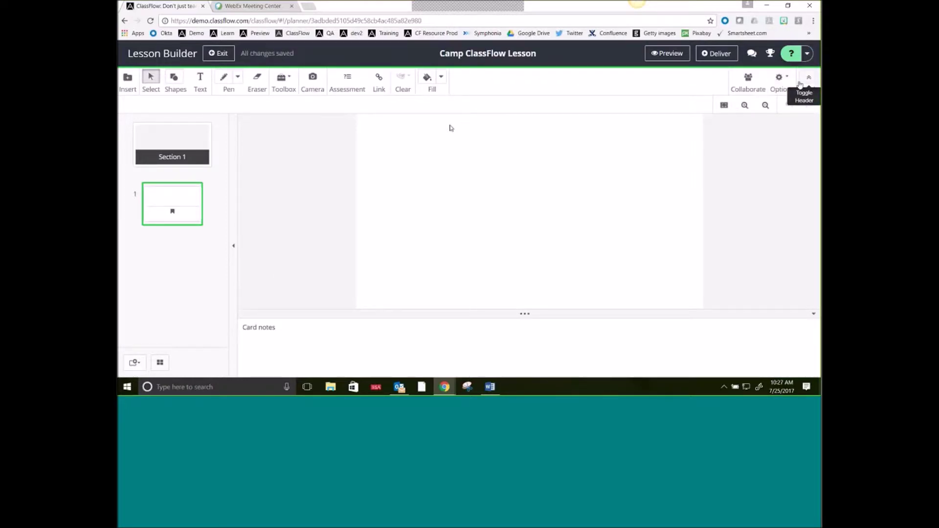
pyautogui.click(780, 77)
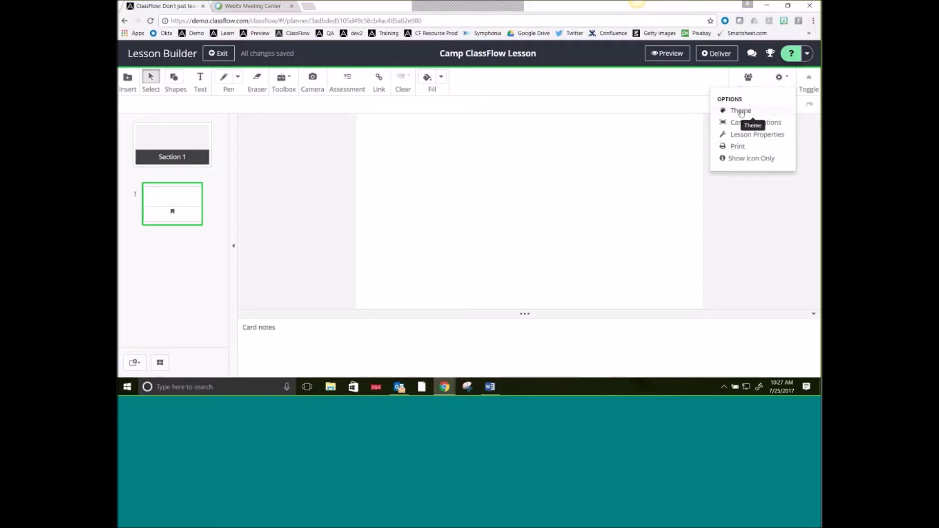
pyautogui.click(785, 80)
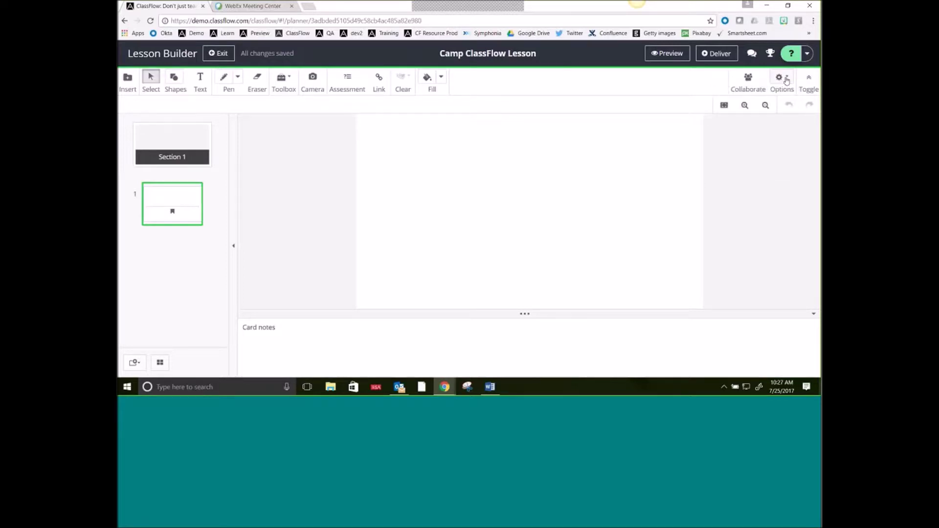
# Step: Rename Section 1 of the lesson as "Warm Up"
pyautogui.moveTo(162, 146)
pyautogui.click(135, 363)
pyautogui.click(198, 134)
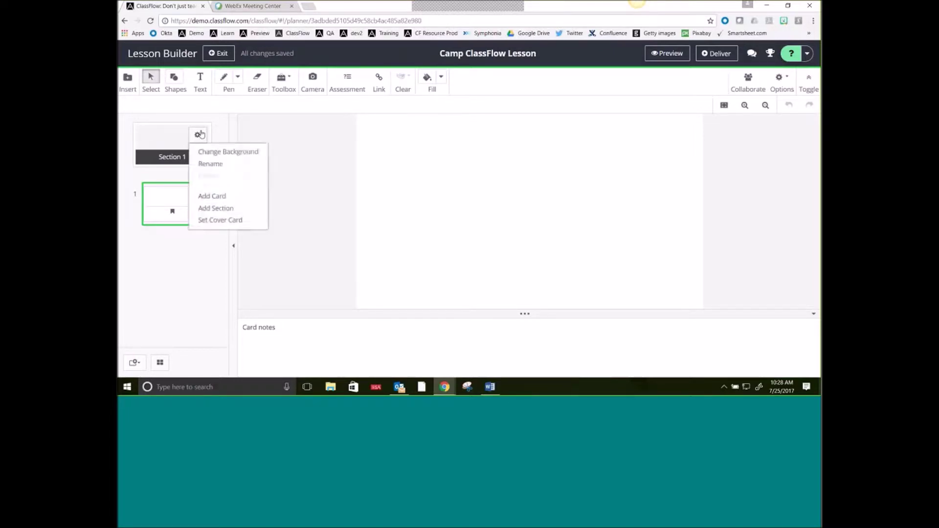
pyautogui.click(215, 163)
pyautogui.hotkey('ctrl', 'a')
pyautogui.press('BackSpace')
pyautogui.write('Warm Up')
pyautogui.press('Return')
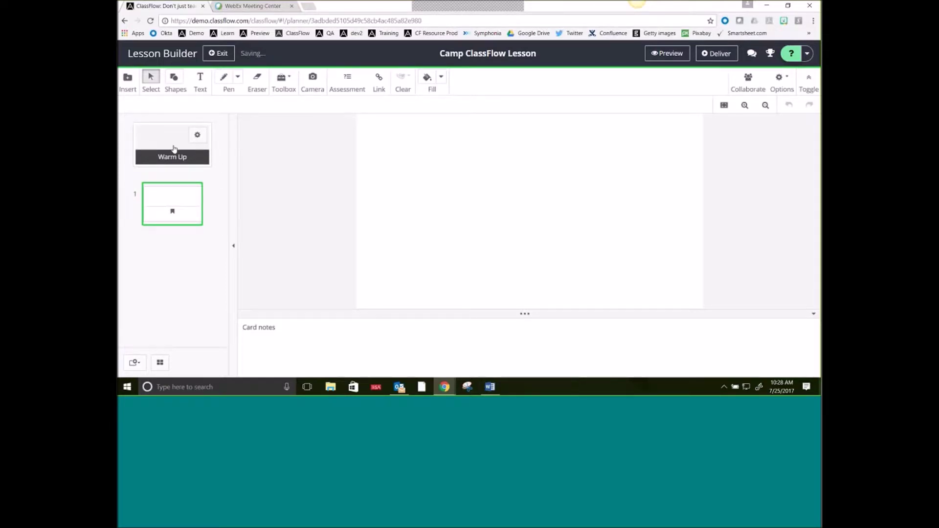
# Step: Change the Warm Up section's background to the "road field" picture from the Background Images folder
pyautogui.click(197, 135)
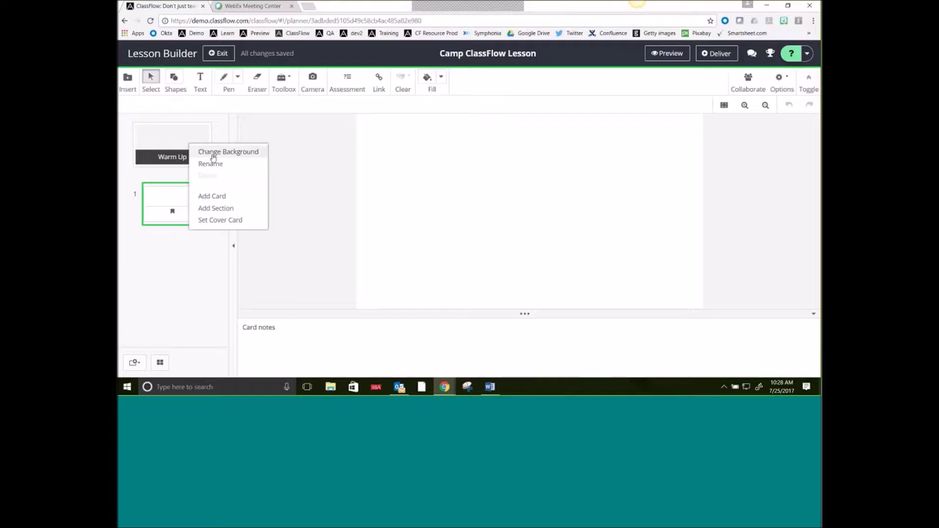
pyautogui.click(213, 152)
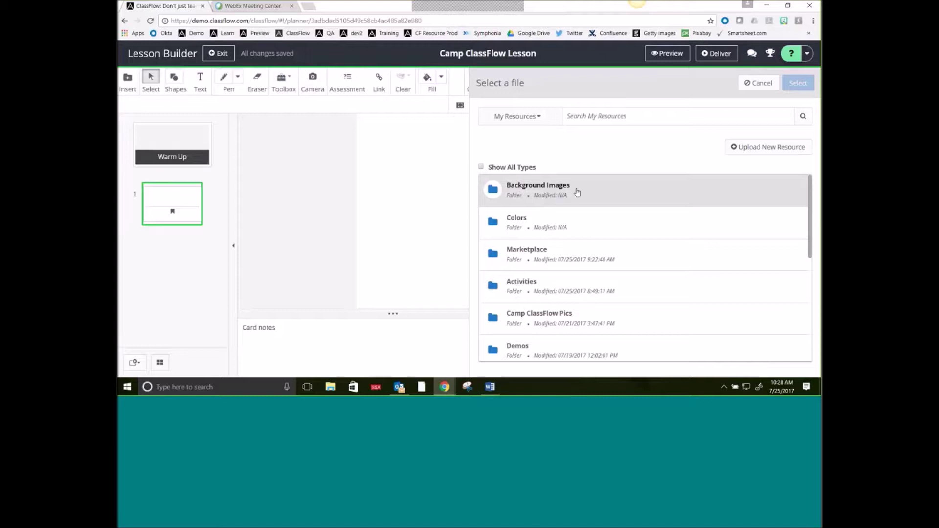
pyautogui.click(560, 191)
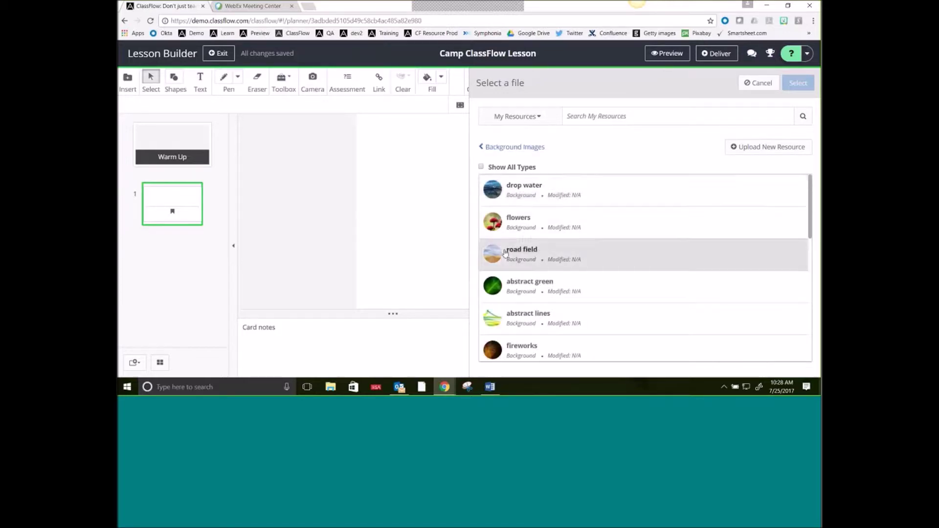
pyautogui.click(538, 258)
pyautogui.click(796, 83)
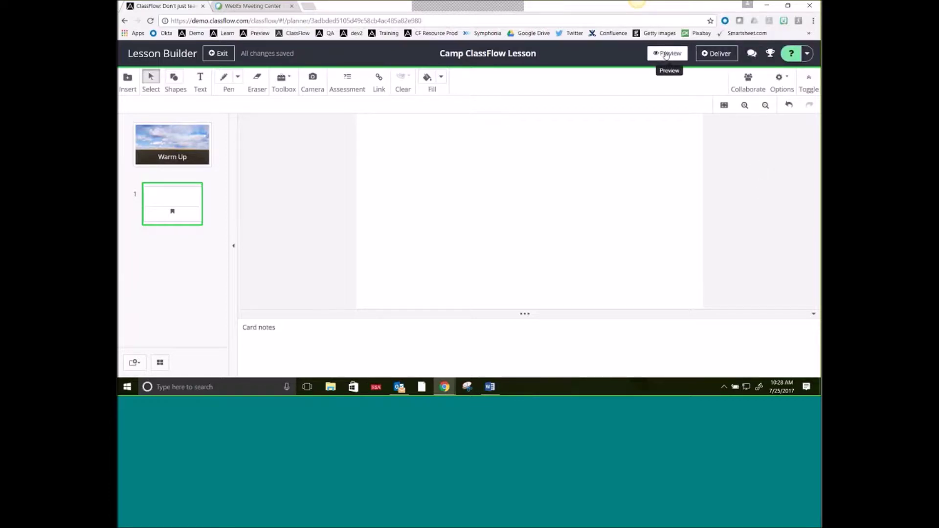
# Step: Preview the lesson with the card list collapsed to check the section background, and return to the builder
pyautogui.click(666, 54)
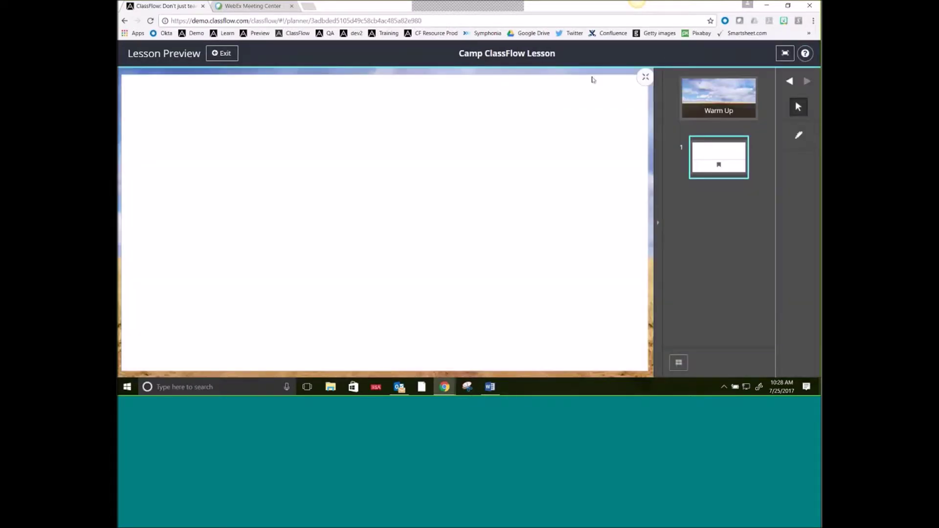
pyautogui.click(659, 201)
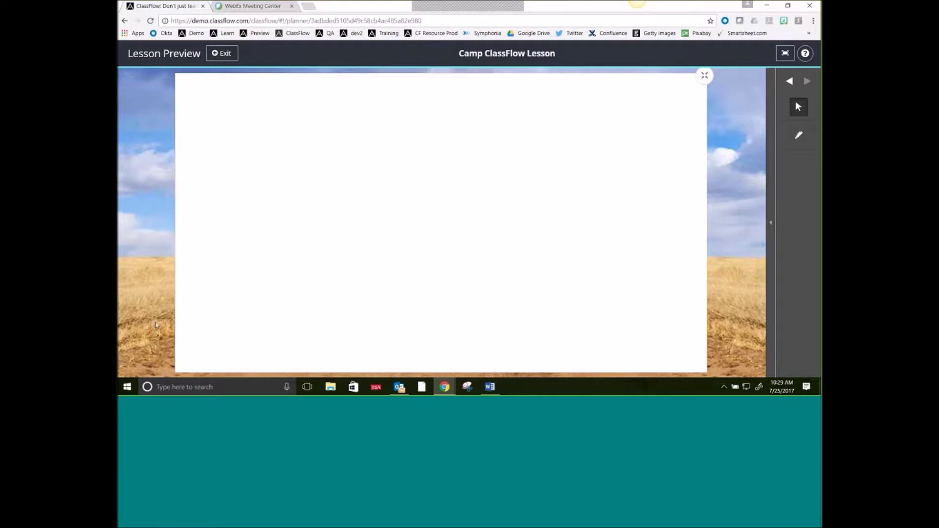
pyautogui.click(219, 54)
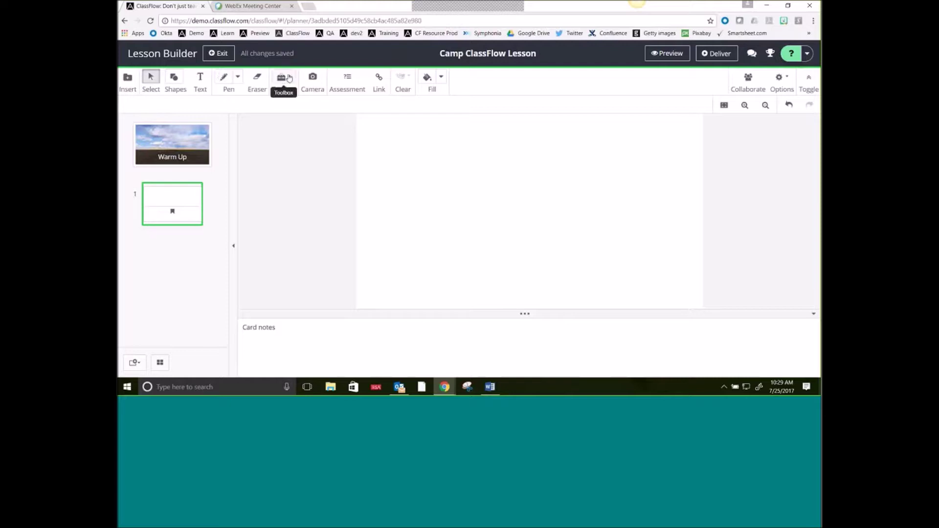
# Step: Add a text box reading "Warm up for Camp ClassFlow" and place it centred near the upper edge of card 1
pyautogui.click(201, 80)
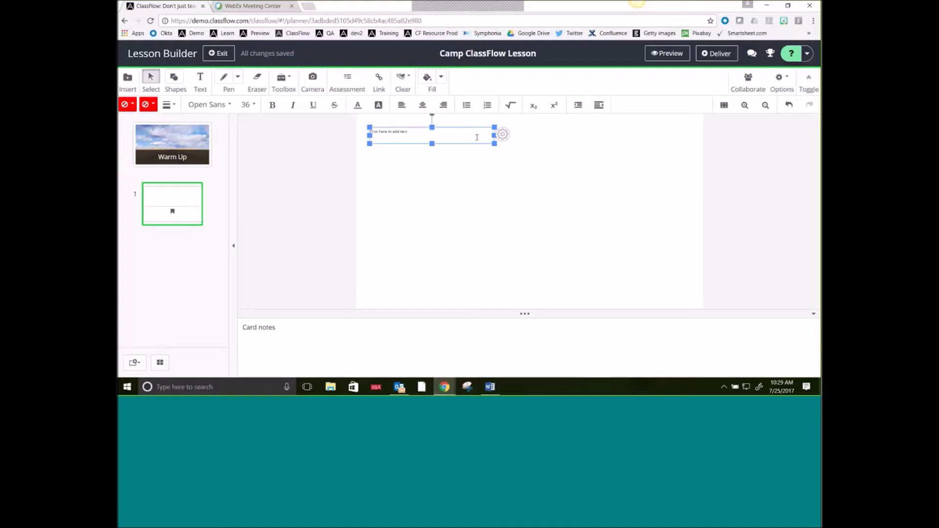
pyautogui.write('Warm ')
pyautogui.write('up Le')
pyautogui.write('sson')
pyautogui.press('BackSpace')
pyautogui.press('BackSpace')
pyautogui.press('BackSpace')
pyautogui.press('BackSpace')
pyautogui.press('BackSpace')
pyautogui.press('BackSpace')
pyautogui.press('BackSpace')
pyautogui.write('for Cla')
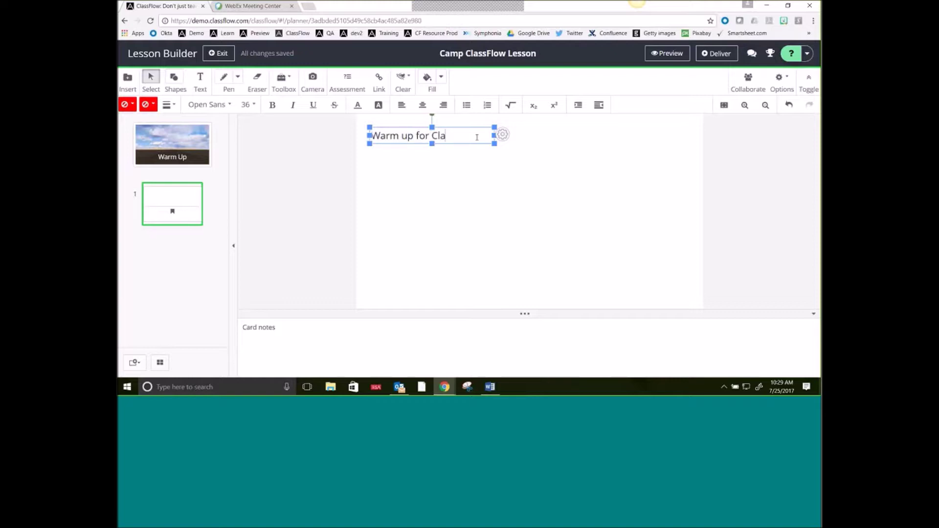
pyautogui.press('BackSpace')
pyautogui.press('BackSpace')
pyautogui.write('amp ClassFlow')
pyautogui.moveTo(494, 135); pyautogui.dragTo(451, 156)
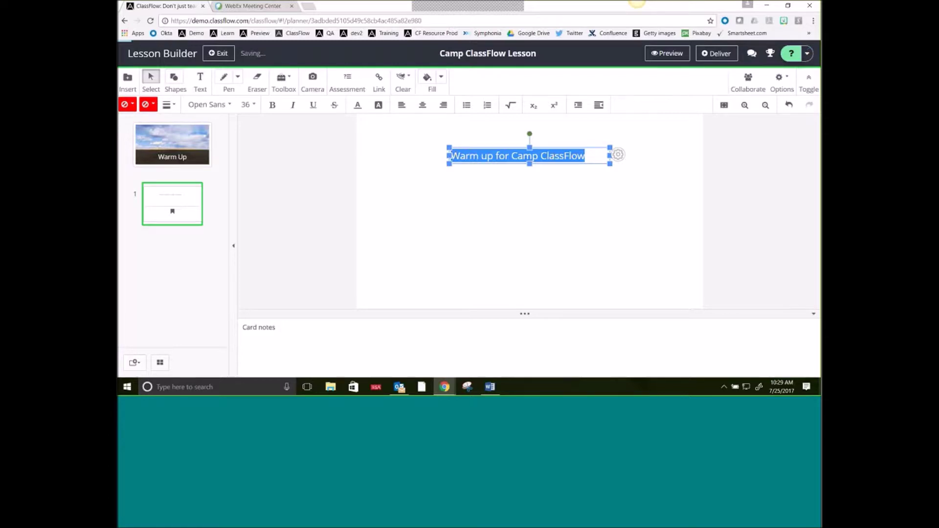
# Step: Centre the "Warm up for Camp ClassFlow" text and make it purple and bold
pyautogui.click(424, 106)
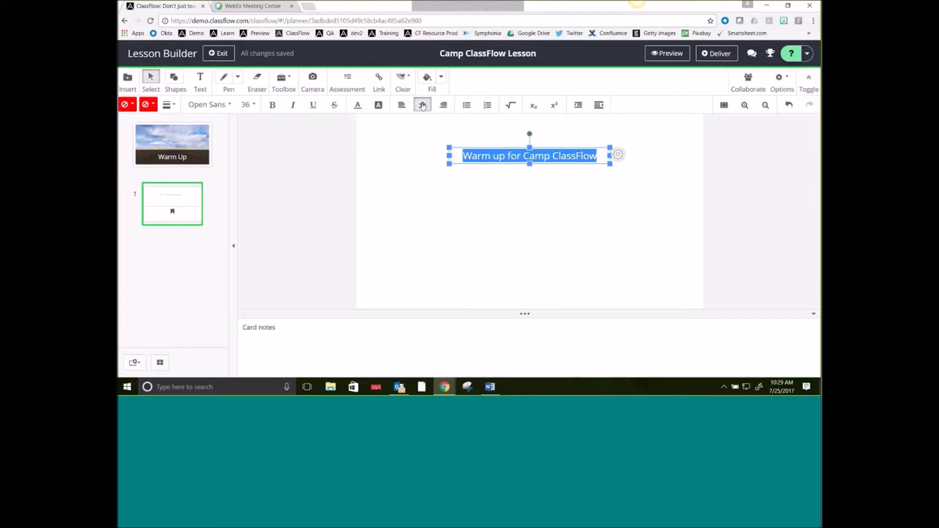
pyautogui.click(356, 107)
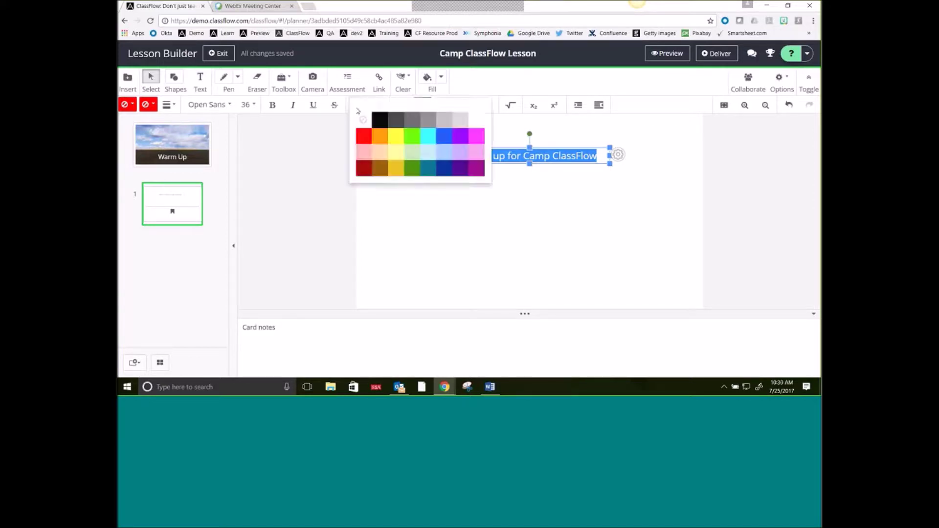
pyautogui.click(460, 137)
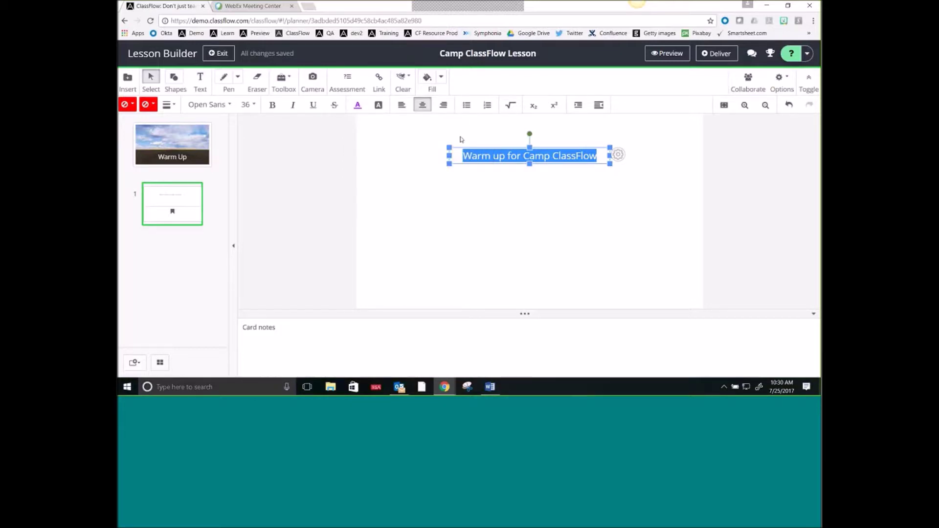
pyautogui.click(273, 106)
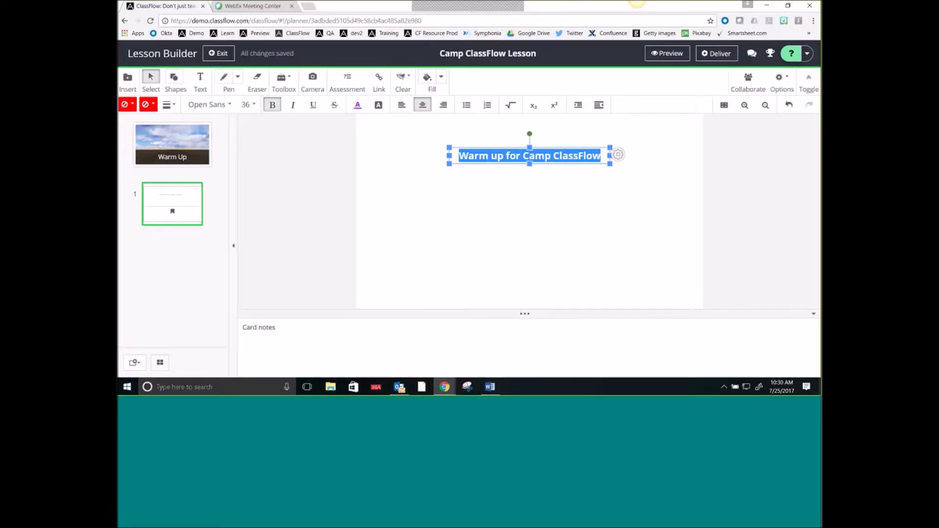
# Step: Give the title's text box a yellow fill and a black border 1 px wide
pyautogui.click(126, 104)
pyautogui.click(165, 162)
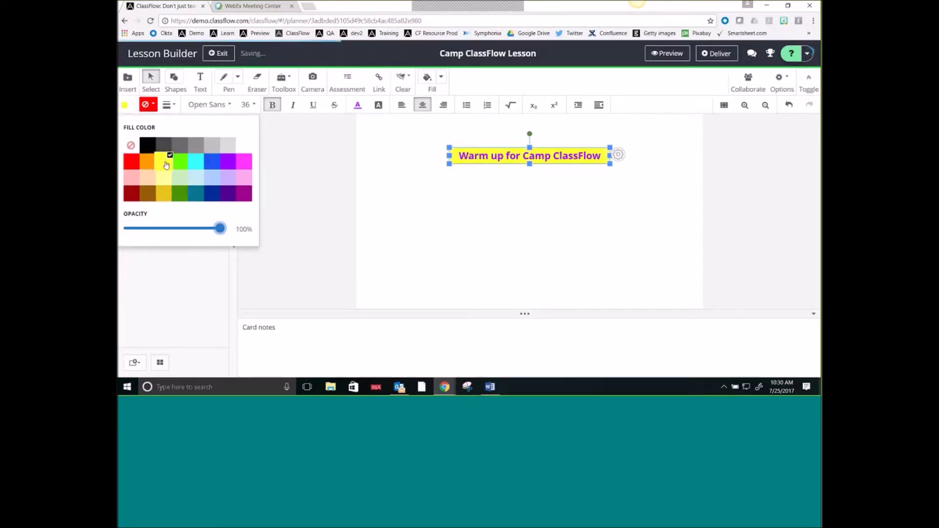
pyautogui.click(147, 104)
pyautogui.click(168, 144)
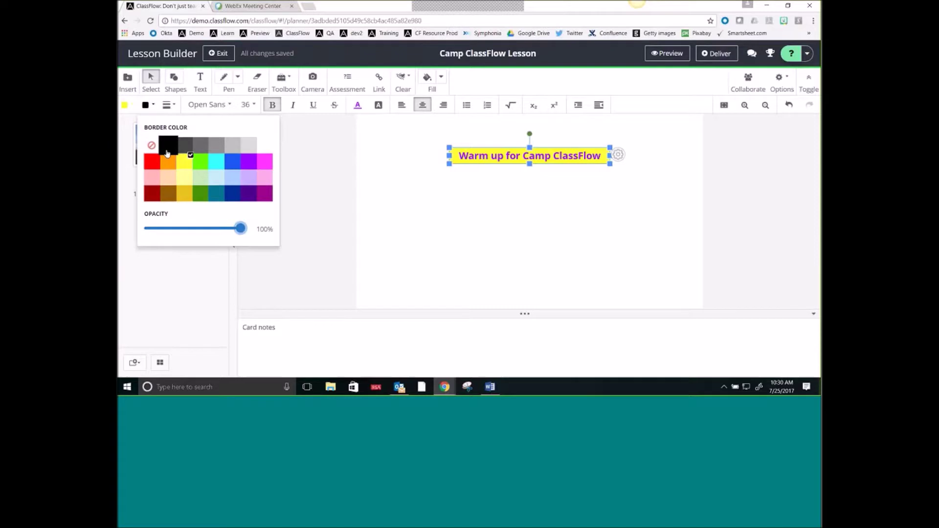
pyautogui.click(167, 104)
pyautogui.moveTo(172, 149)
pyautogui.mouseDown()
pyautogui.moveTo(184, 148)
pyautogui.moveTo(172, 149)
pyautogui.mouseUp()
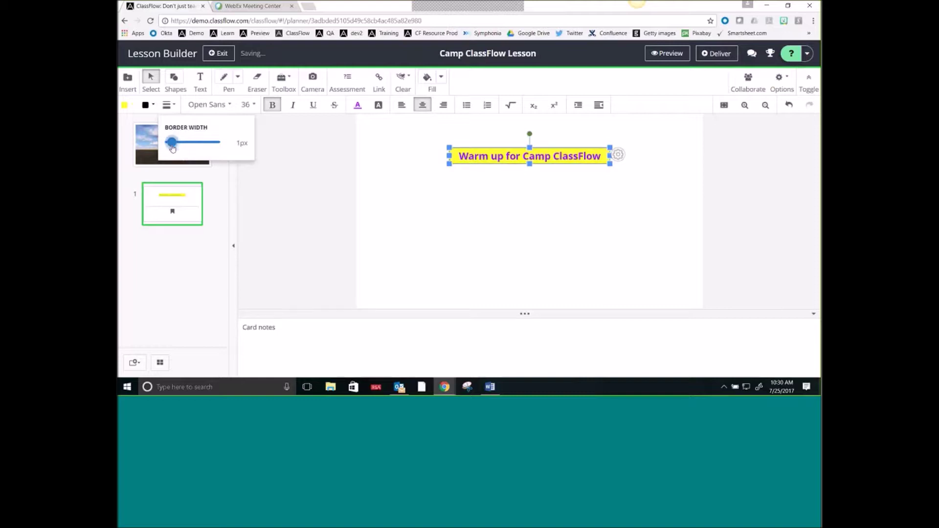
pyautogui.click(445, 183)
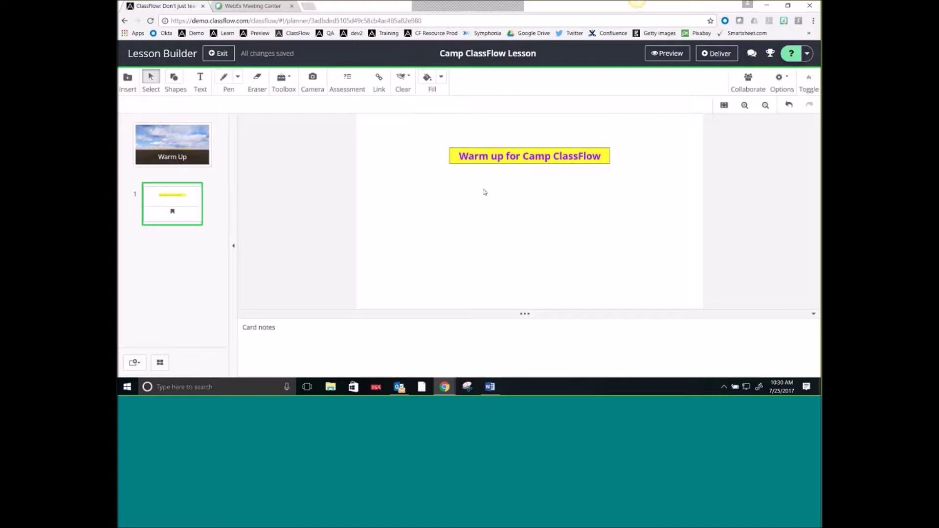
# Step: Add a second text box reading "Math Review" and centre it below the title on card 1
pyautogui.click(200, 81)
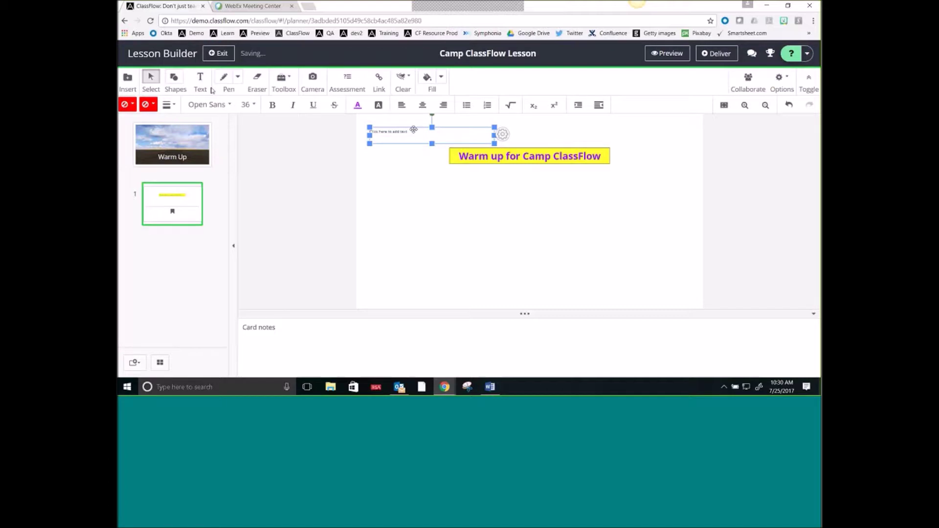
pyautogui.moveTo(409, 128); pyautogui.dragTo(477, 198)
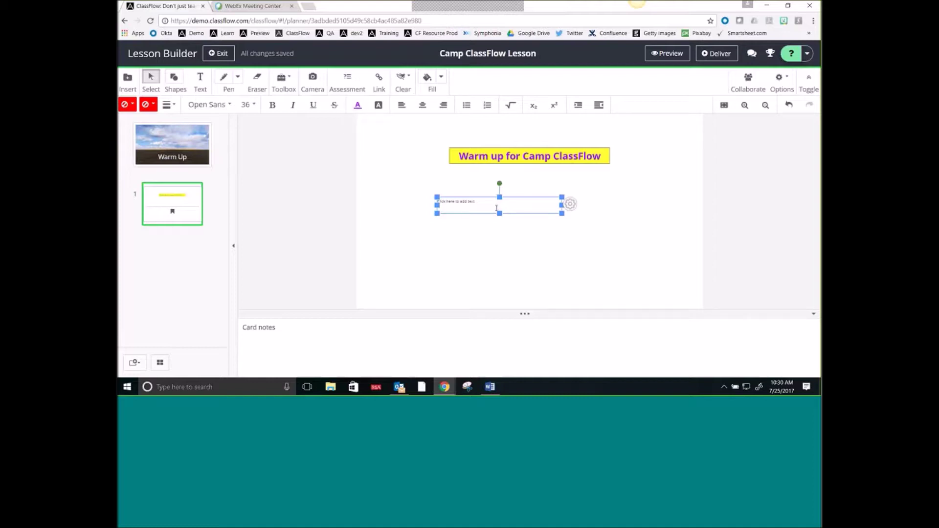
pyautogui.write('Math Review')
pyautogui.click(488, 232)
pyautogui.click(516, 205)
pyautogui.moveTo(516, 197); pyautogui.dragTo(547, 203)
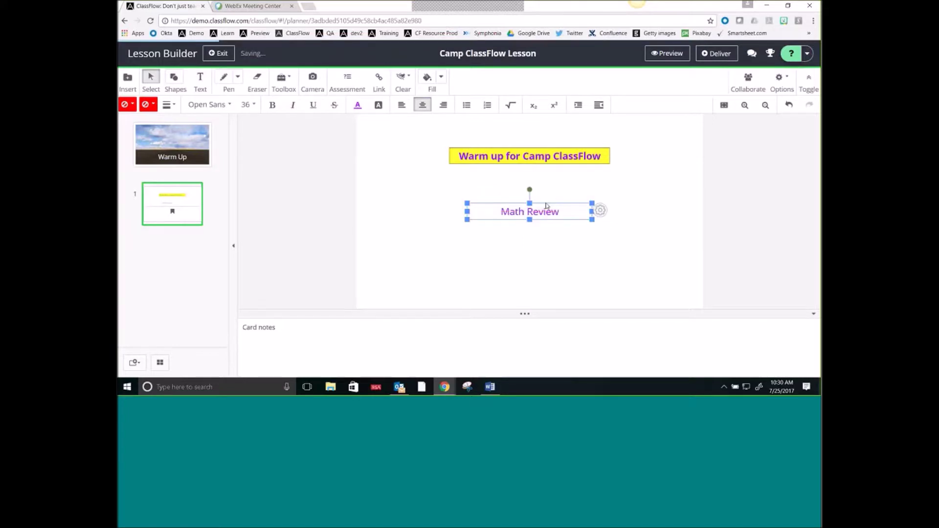
pyautogui.click(580, 273)
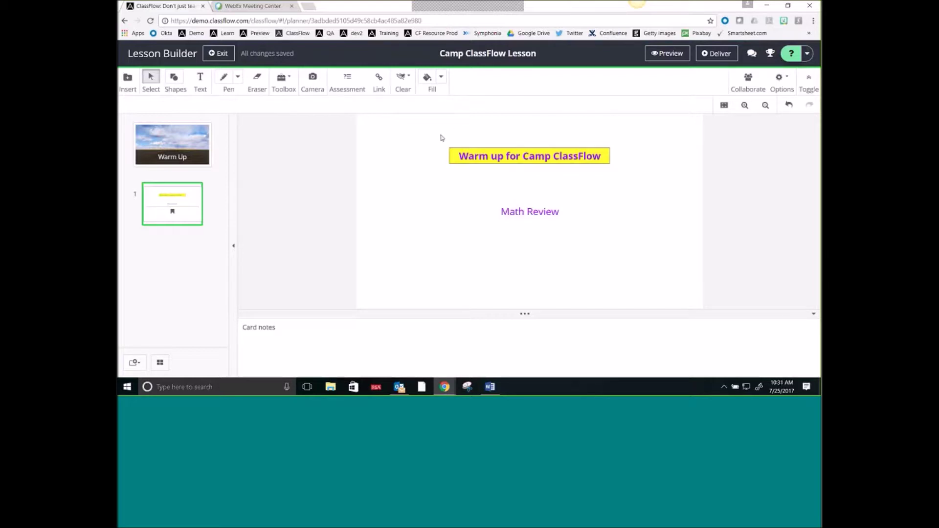
# Step: Fill the background of card 1 with light blue and return to the Select tool
pyautogui.click(442, 78)
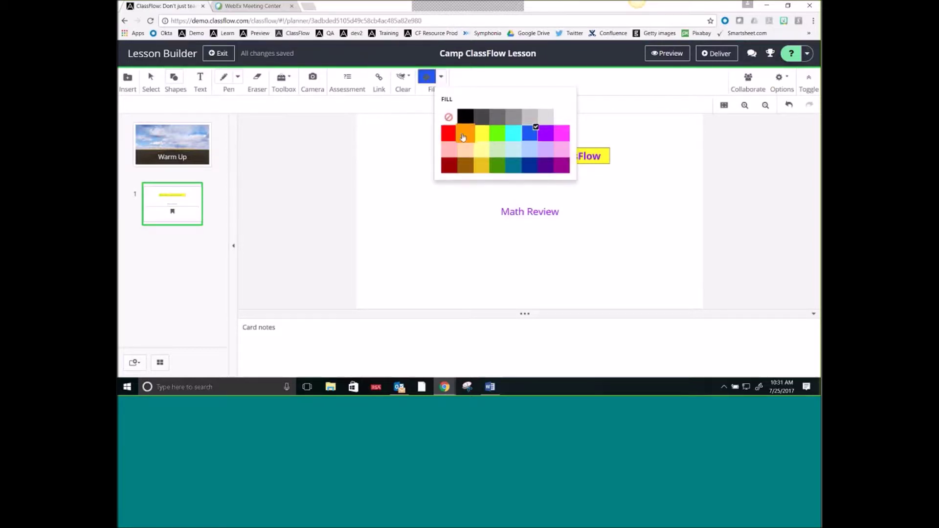
pyautogui.click(514, 155)
pyautogui.click(419, 141)
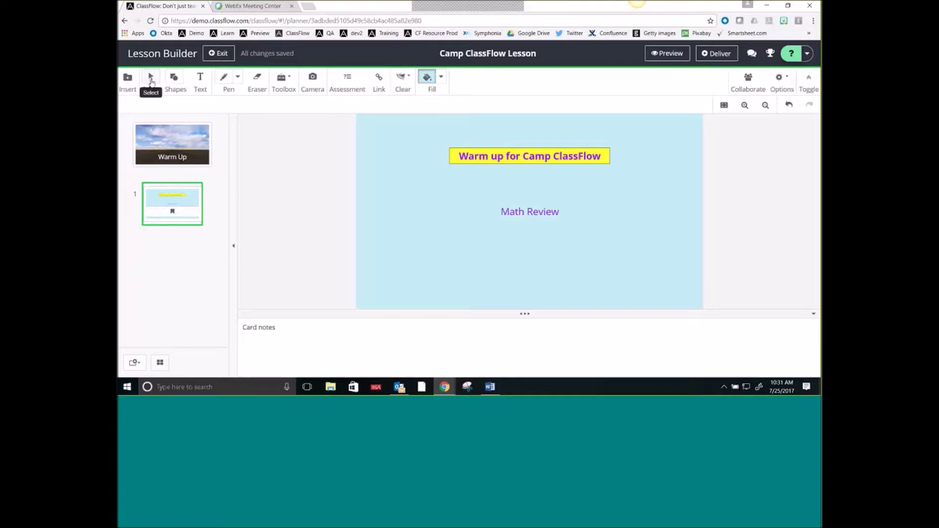
pyautogui.click(151, 82)
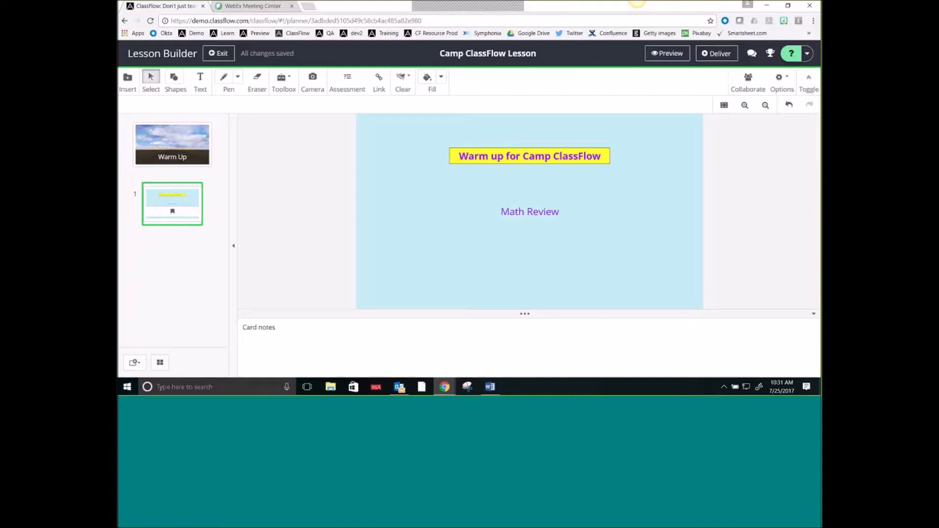
# Step: Add a second card to the Warm Up section
pyautogui.click(136, 363)
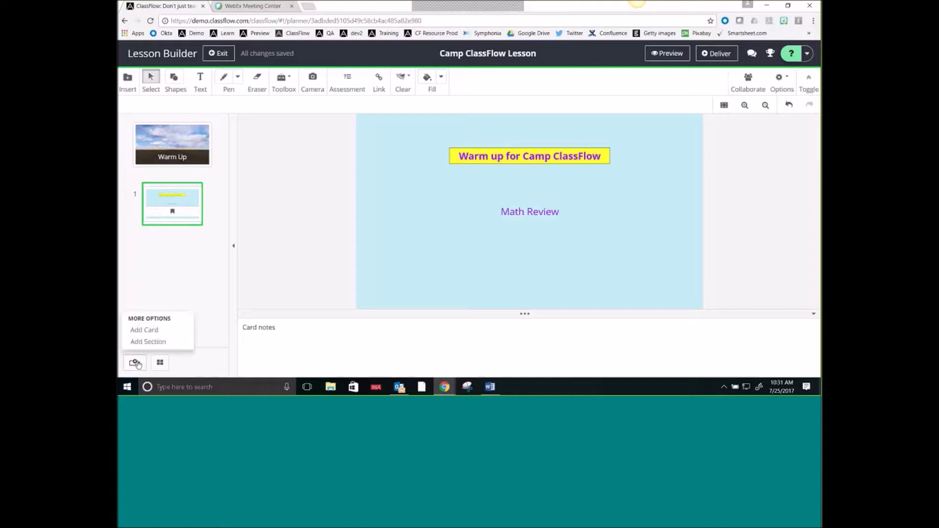
pyautogui.click(147, 330)
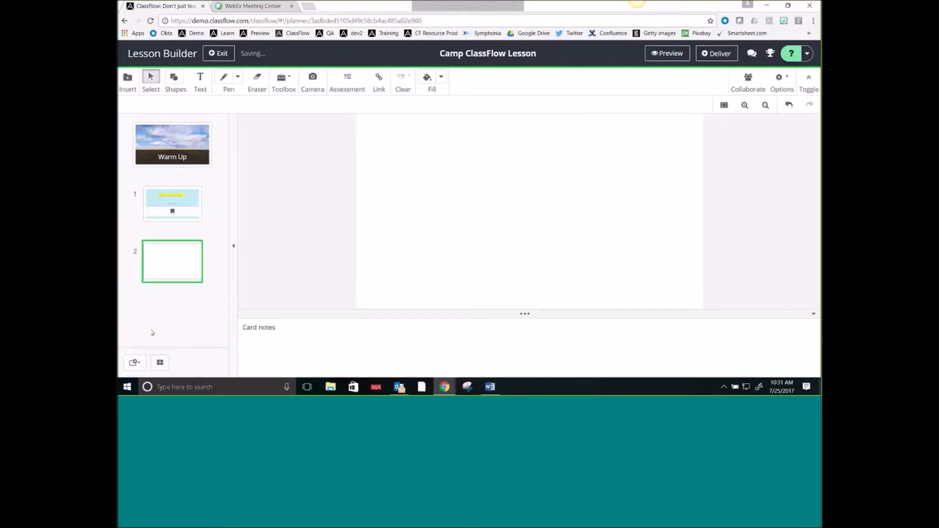
pyautogui.moveTo(179, 215)
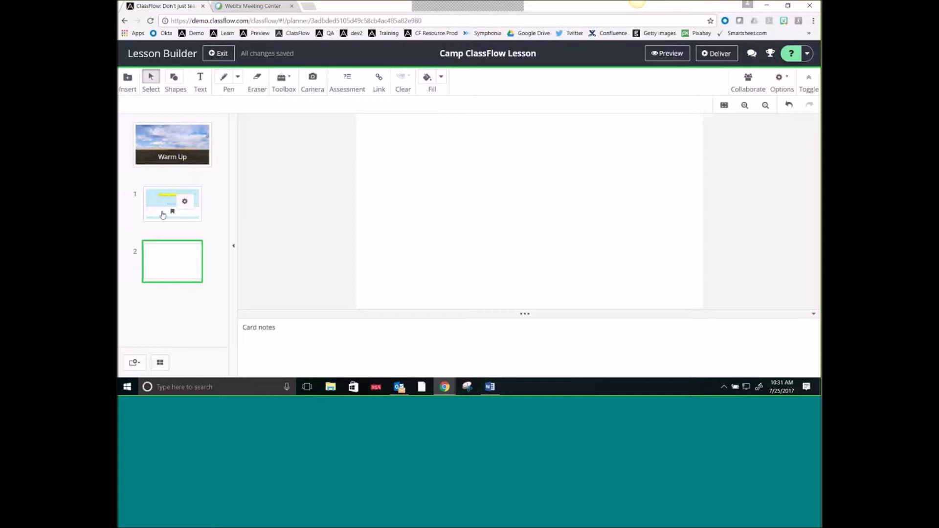
pyautogui.moveTo(164, 265)
# Step: Insert a star shape on card 2 and move it to the card's upper-left area
pyautogui.click(176, 78)
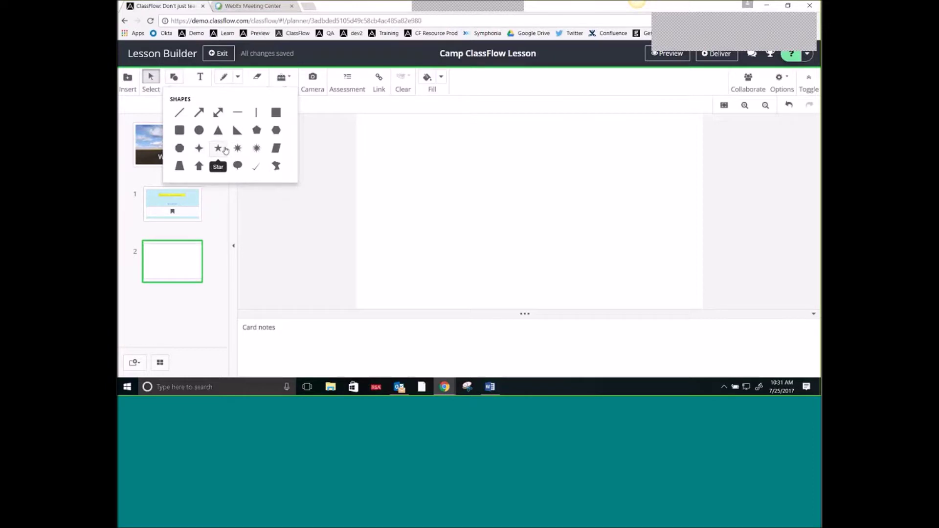
pyautogui.click(199, 148)
pyautogui.click(538, 176)
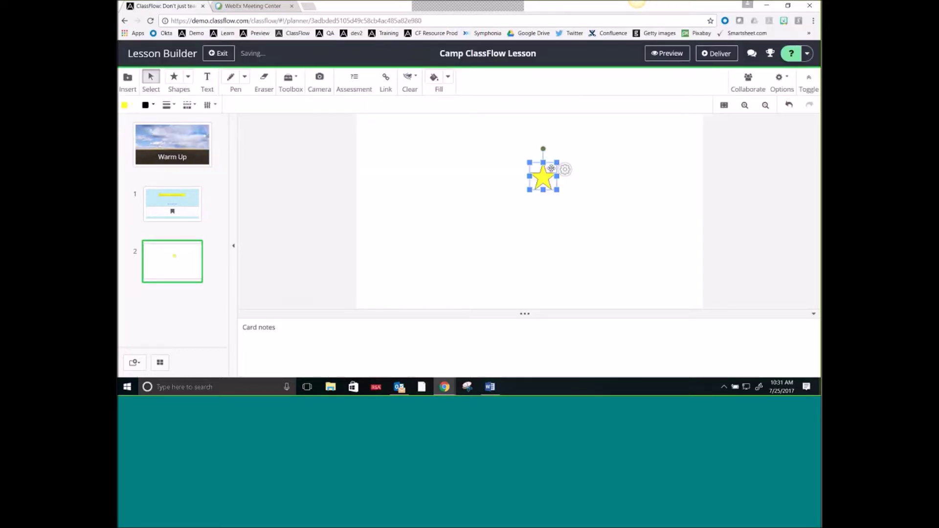
pyautogui.moveTo(532, 166); pyautogui.dragTo(436, 151)
pyautogui.click(436, 151)
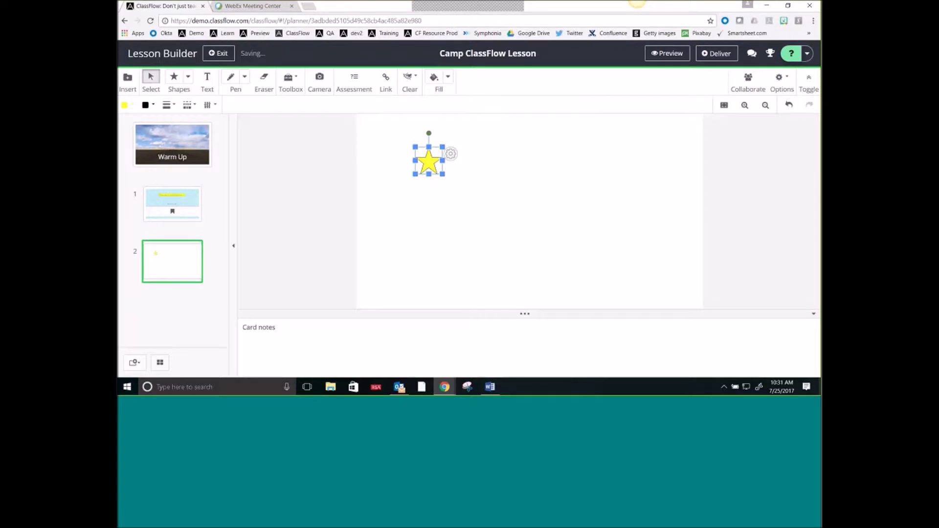
# Step: Enlarge the star on card 2 to about three times its size and fill it with red
pyautogui.moveTo(446, 174); pyautogui.dragTo(498, 220)
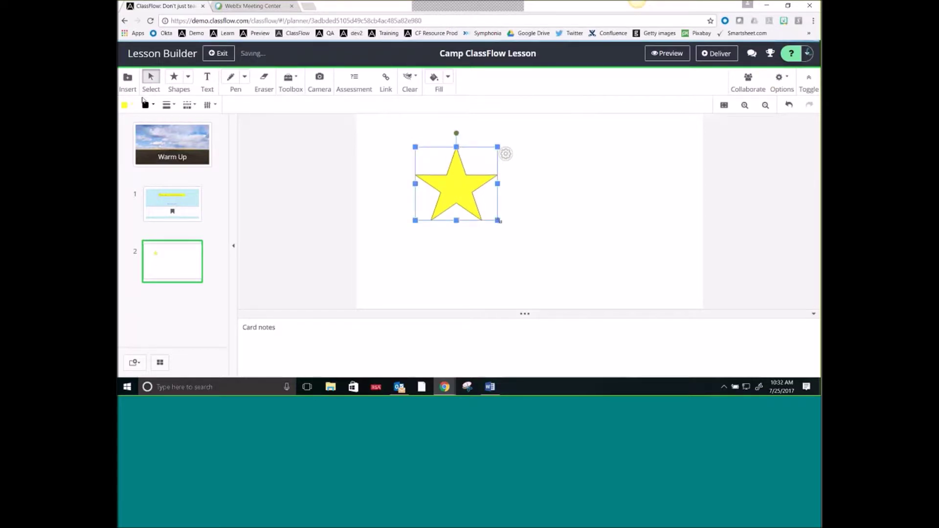
pyautogui.click(125, 105)
pyautogui.click(131, 161)
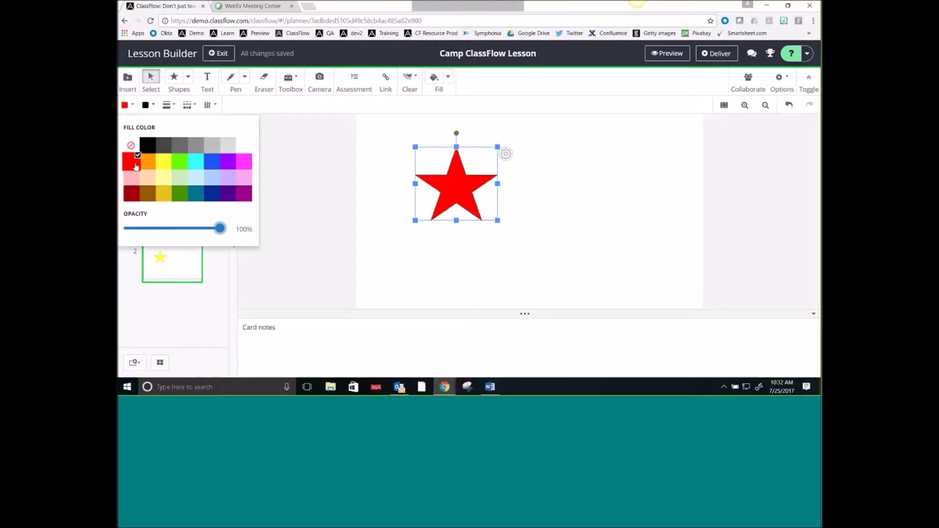
# Step: Give the star on card 2 a lime green border with a width of 9 px
pyautogui.click(145, 104)
pyautogui.click(200, 161)
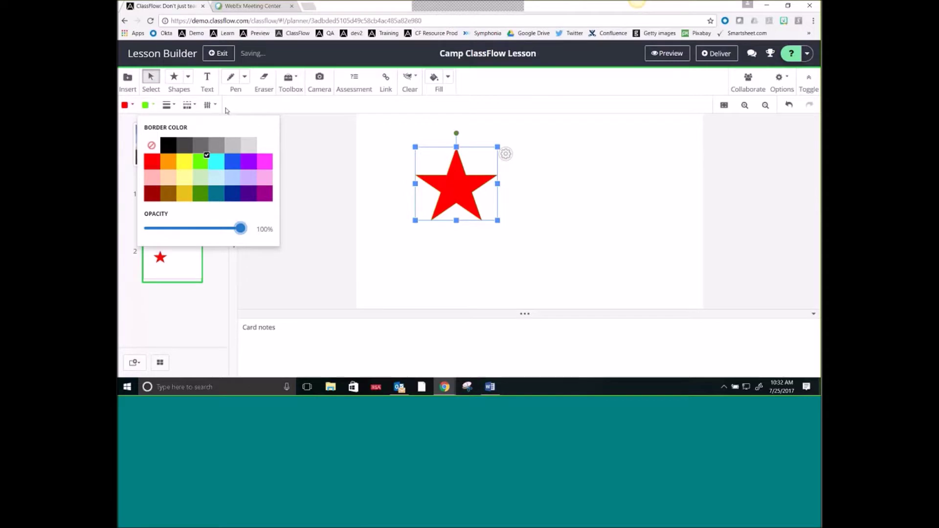
pyautogui.click(176, 106)
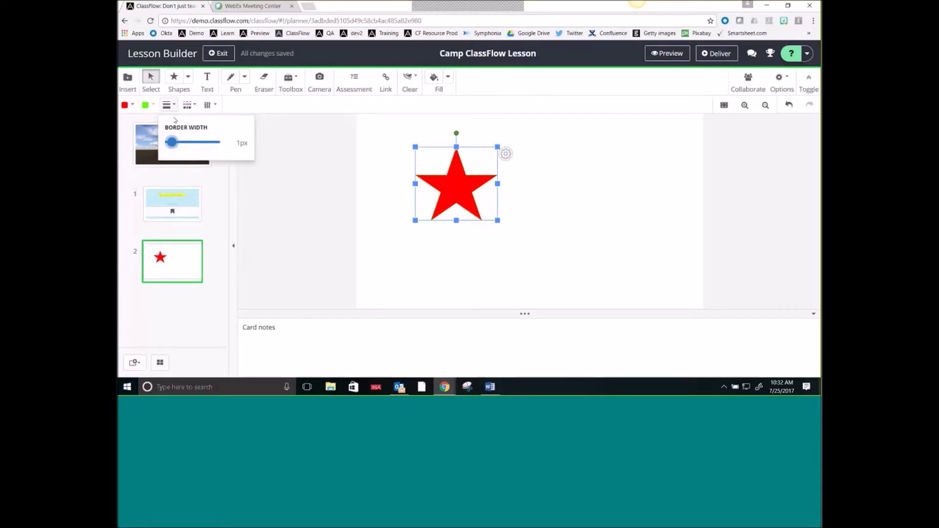
pyautogui.moveTo(175, 150); pyautogui.dragTo(191, 150)
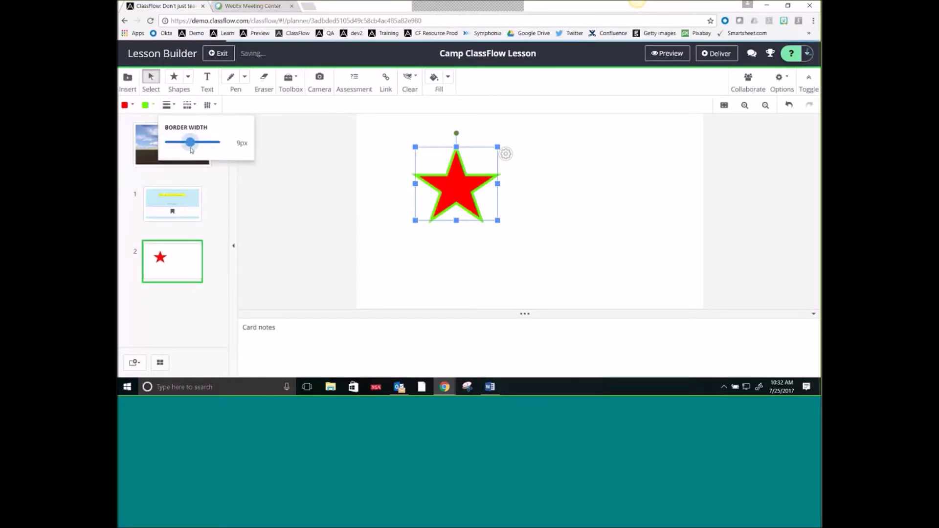
# Step: Apply a dotted border style to the star, lower its opacity slightly, and deselect it
pyautogui.click(193, 107)
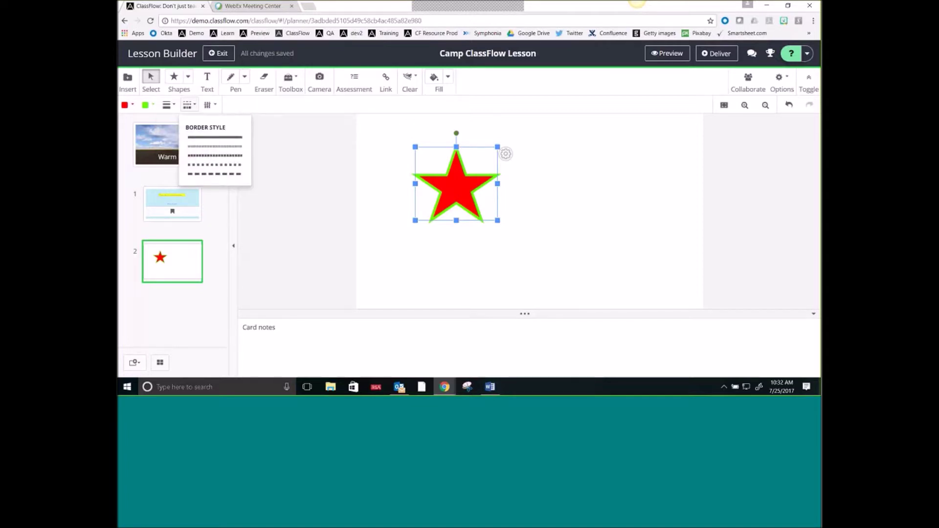
pyautogui.click(236, 165)
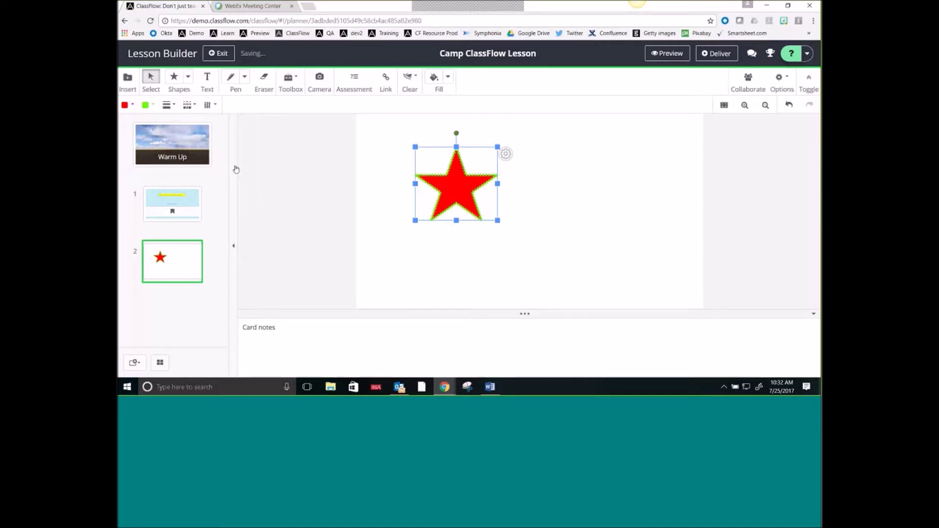
pyautogui.click(217, 107)
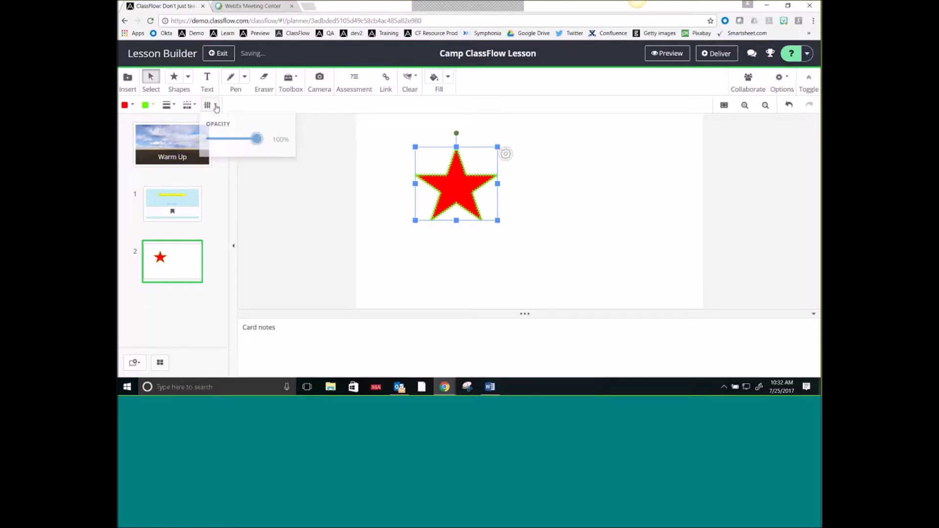
pyautogui.moveTo(235, 142)
pyautogui.mouseDown()
pyautogui.moveTo(250, 145)
pyautogui.moveTo(242, 144)
pyautogui.mouseUp()
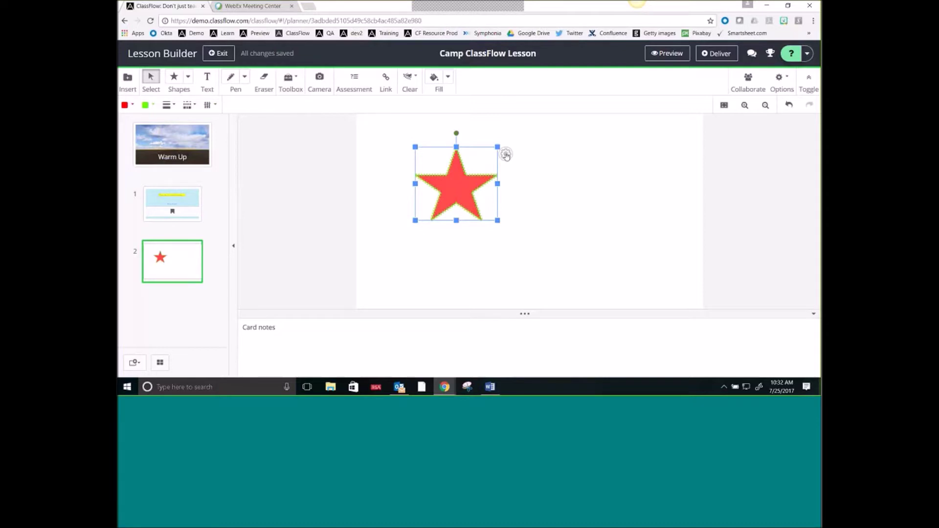
pyautogui.click(533, 203)
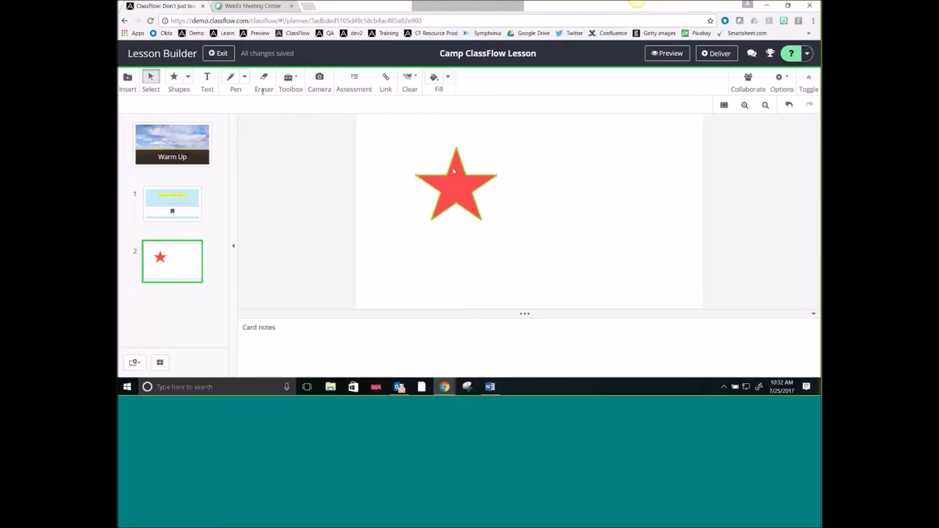
# Step: Insert a square beside the star on card 2, enlarge it to about twice its size, and widen it slightly
pyautogui.click(188, 76)
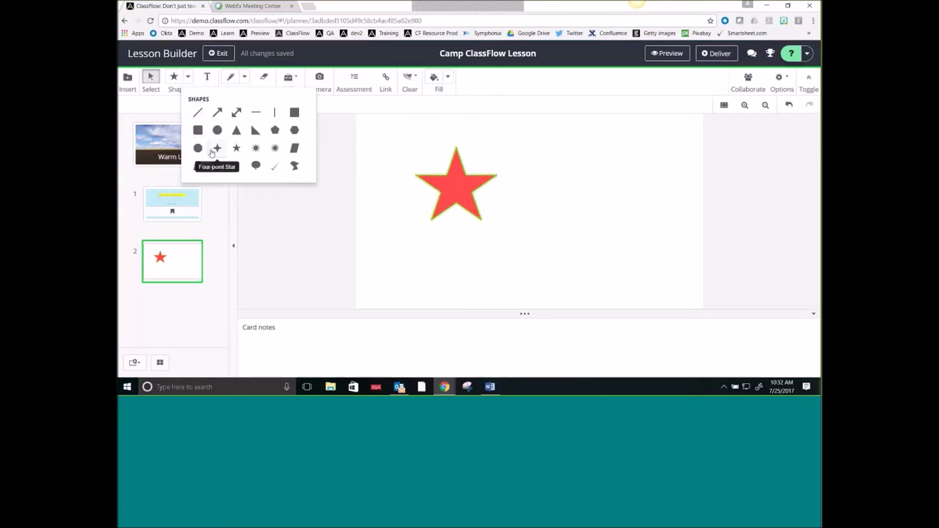
pyautogui.click(295, 114)
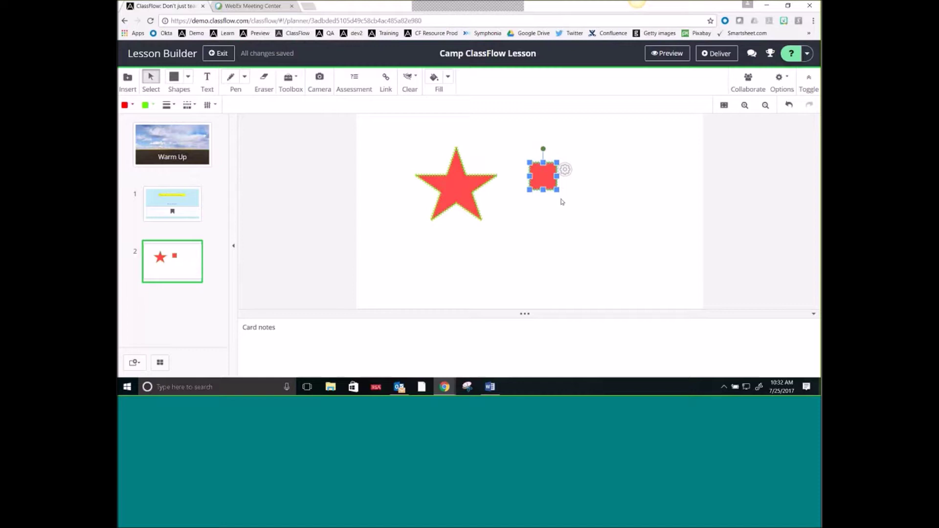
pyautogui.moveTo(558, 190); pyautogui.dragTo(590, 192)
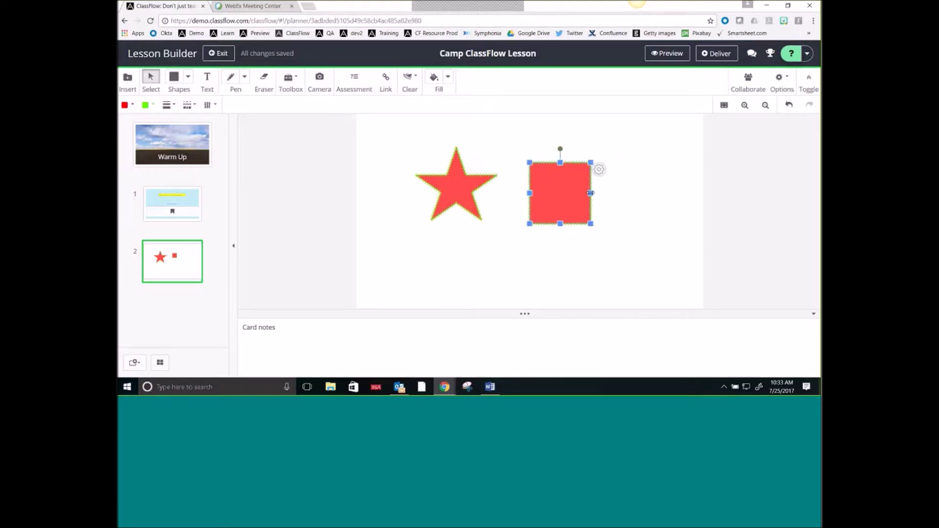
pyautogui.click(606, 225)
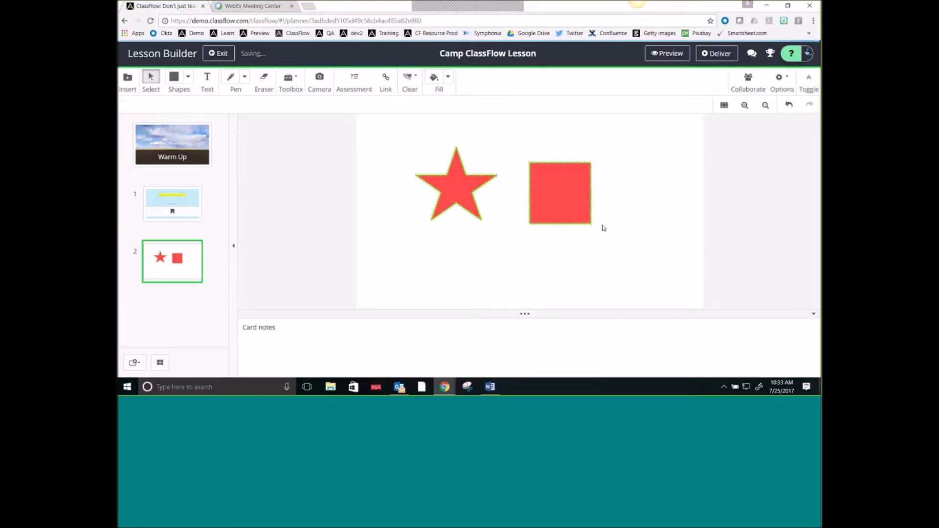
pyautogui.click(586, 219)
pyautogui.moveTo(591, 224)
pyautogui.mouseDown()
pyautogui.moveTo(631, 224)
pyautogui.moveTo(621, 289)
pyautogui.moveTo(585, 281)
pyautogui.moveTo(609, 277)
pyautogui.moveTo(606, 211)
pyautogui.moveTo(626, 227)
pyautogui.moveTo(600, 260)
pyautogui.moveTo(619, 256)
pyautogui.moveTo(614, 231)
pyautogui.moveTo(597, 226)
pyautogui.mouseUp()
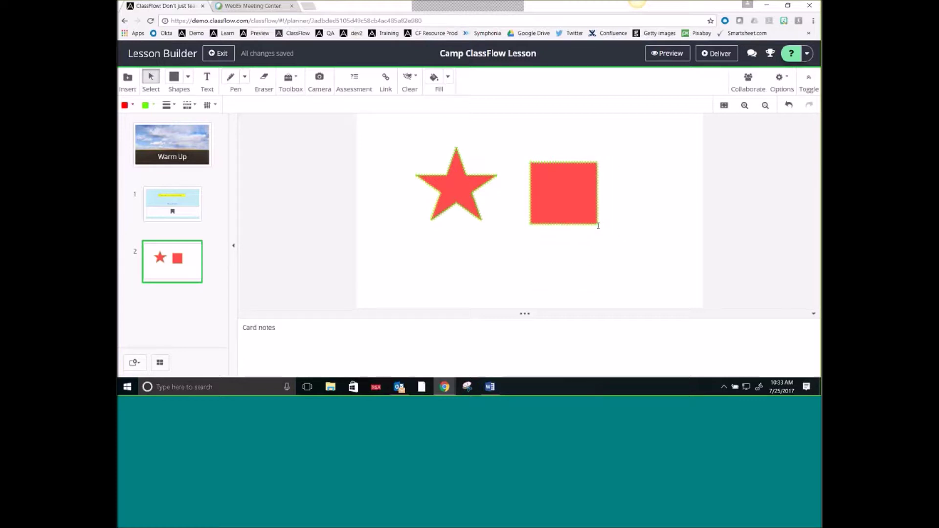
pyautogui.moveTo(650, 240); pyautogui.dragTo(671, 258)
# Step: Add a third card to the Warm Up section and insert a Graph Calculator on it
pyautogui.click(133, 362)
pyautogui.click(147, 331)
pyautogui.click(134, 362)
pyautogui.click(142, 343)
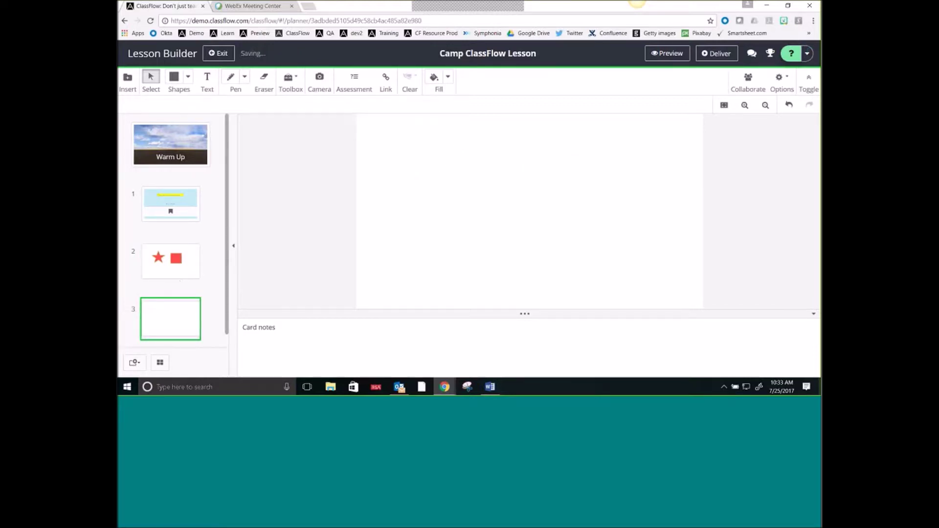
pyautogui.click(297, 80)
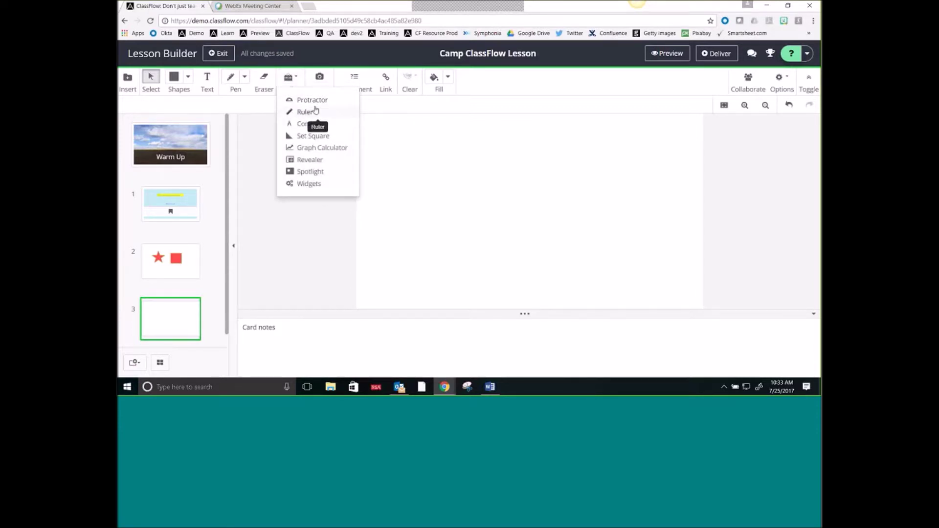
pyautogui.click(314, 147)
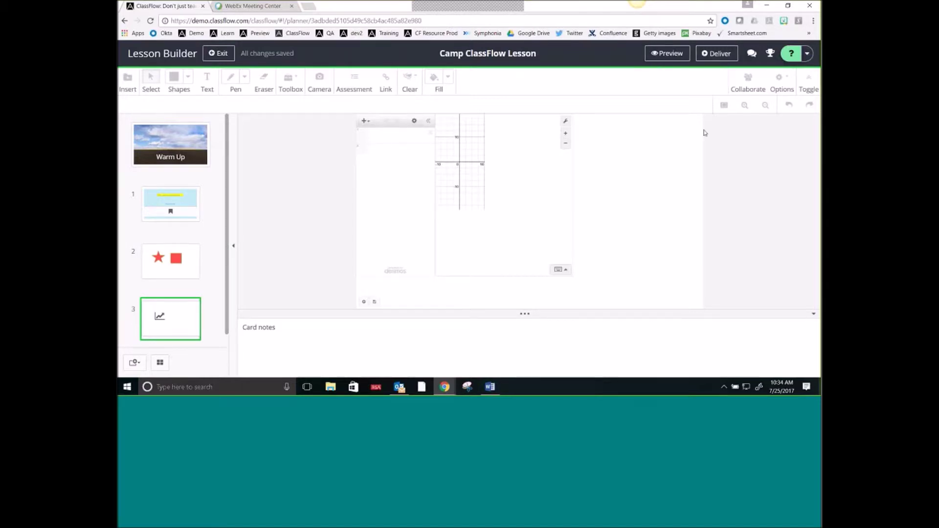
# Step: Plot the equation y = 3x+4 in the graph calculator on card 3
pyautogui.click(393, 140)
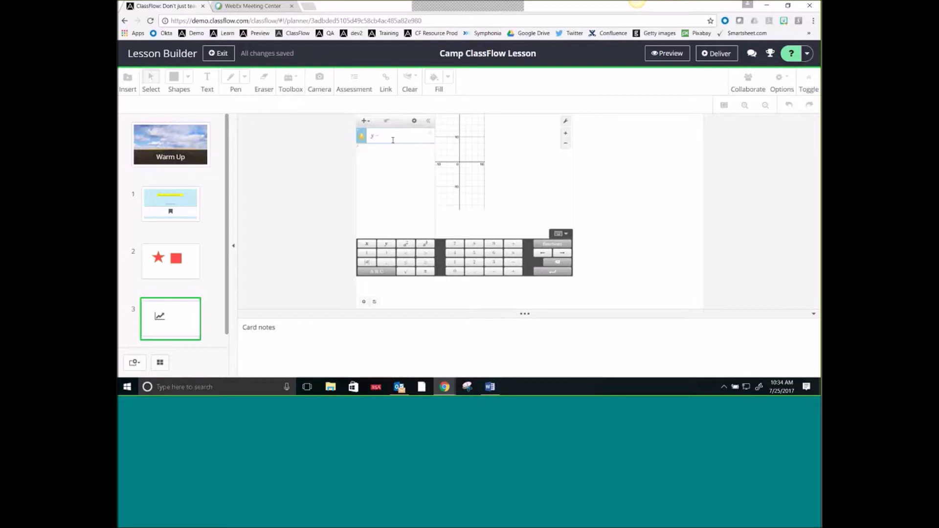
pyautogui.write('3x+4')
pyautogui.press('Return')
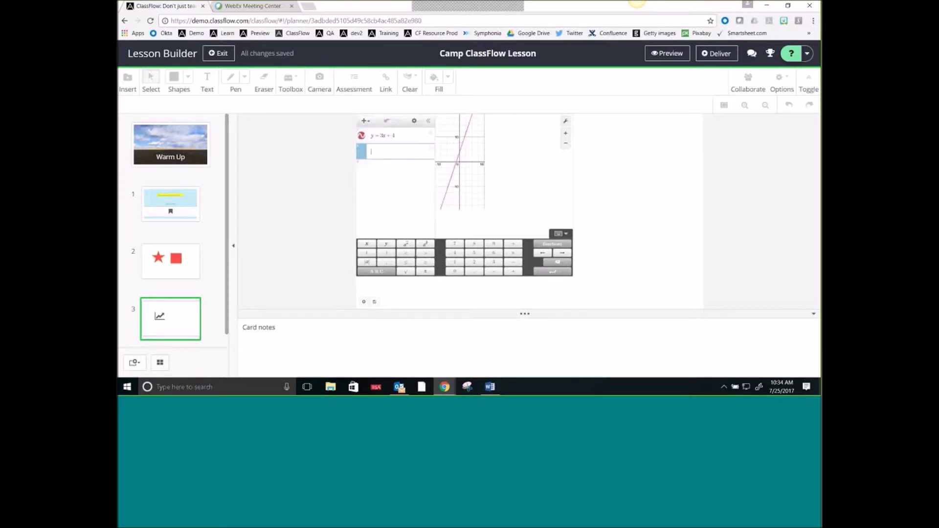
pyautogui.click(565, 133)
pyautogui.click(565, 133)
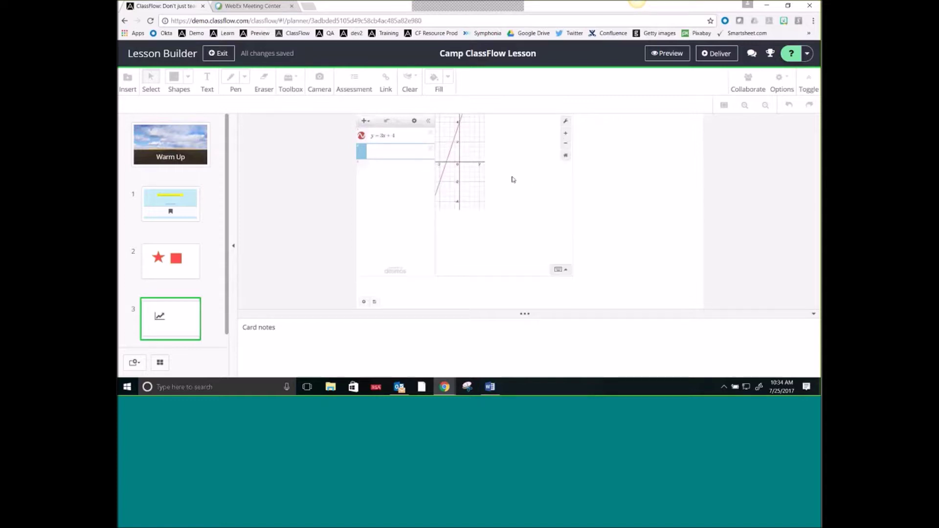
pyautogui.click(565, 146)
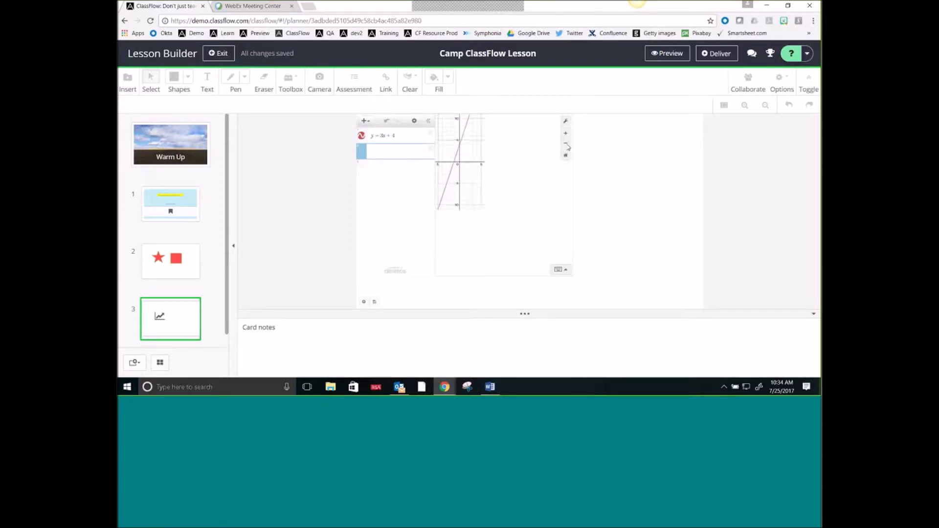
# Step: Add a fourth card to the Warm Up section
pyautogui.moveTo(187, 320)
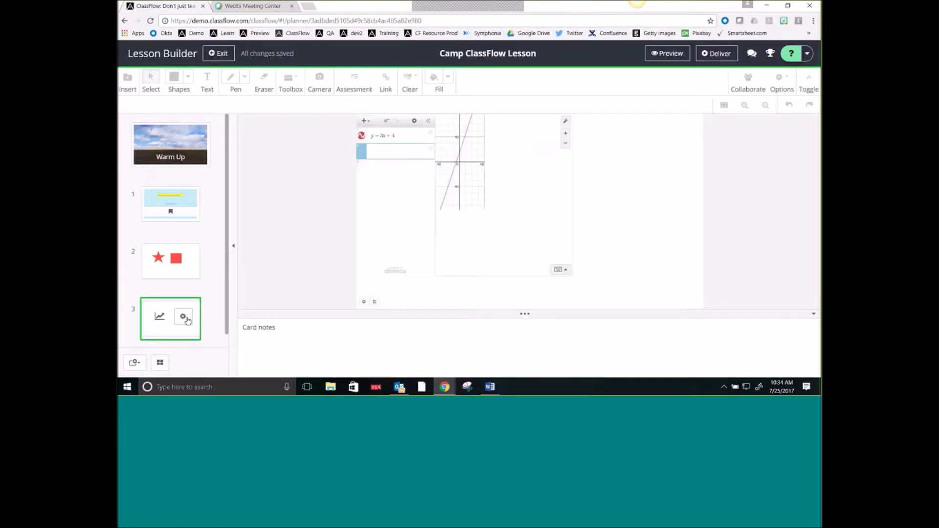
pyautogui.click(134, 362)
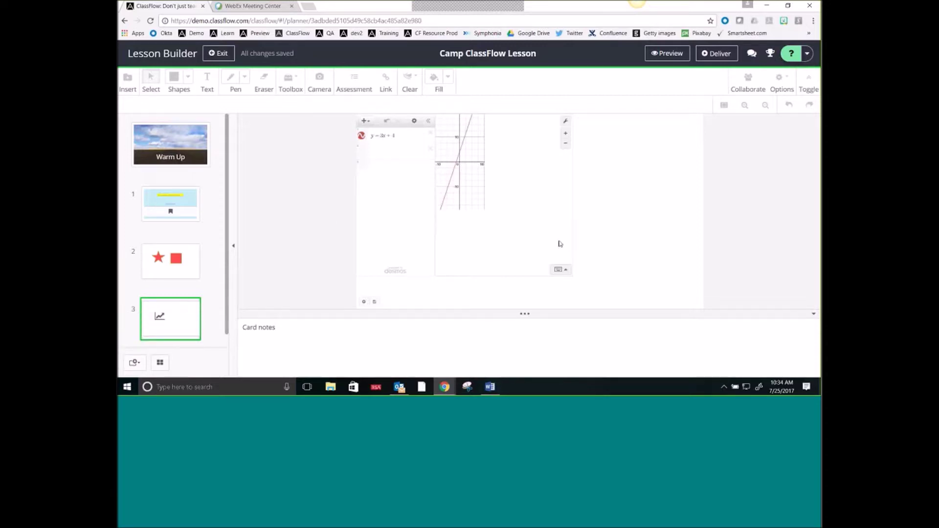
pyautogui.moveTo(170, 331)
pyautogui.click(134, 362)
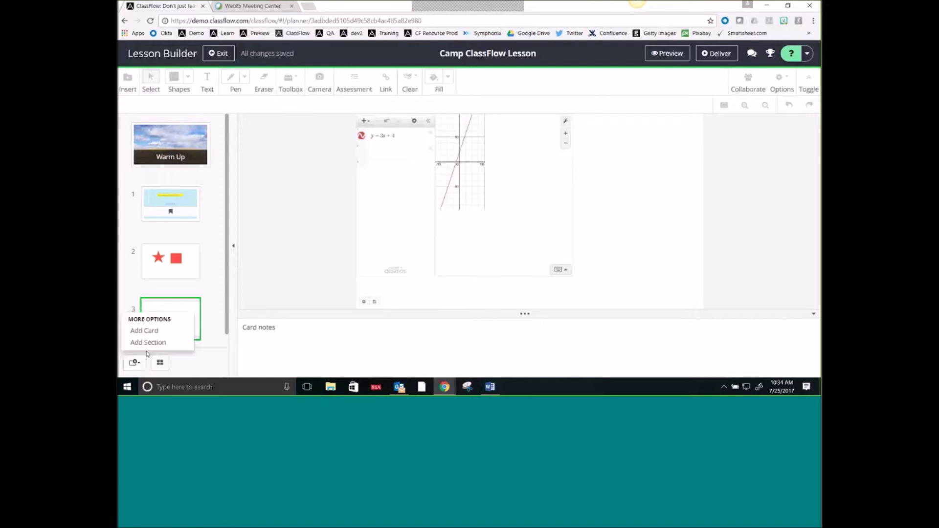
pyautogui.click(138, 332)
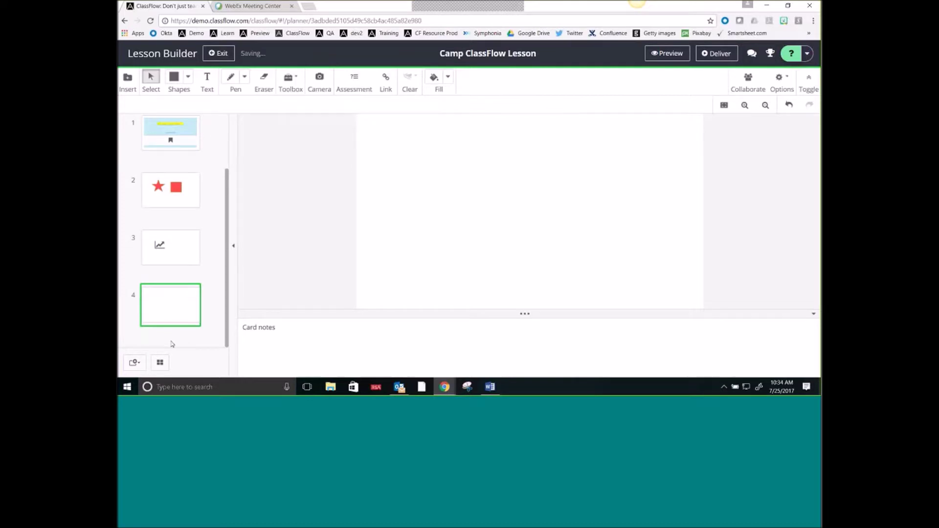
# Step: Insert a Compass on card 4, rotate it slightly, and move it to near the card's centre
pyautogui.click(291, 83)
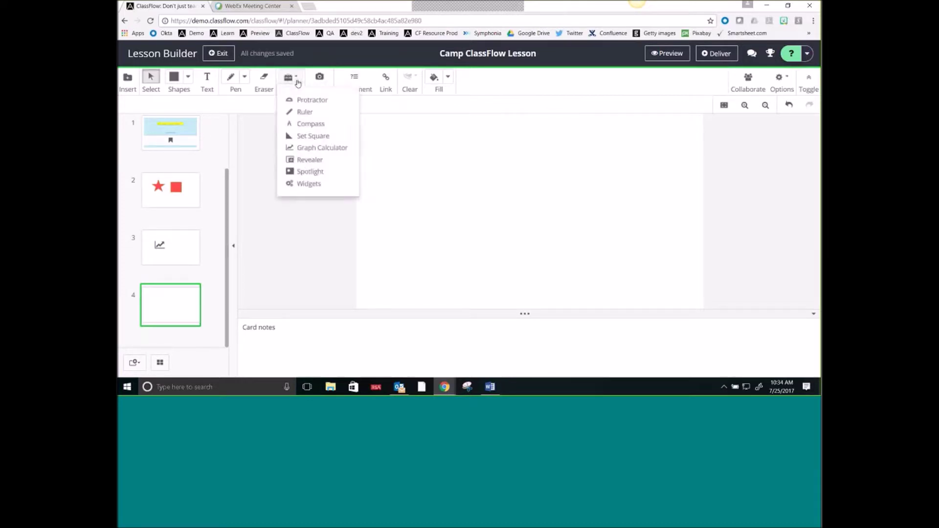
pyautogui.click(310, 133)
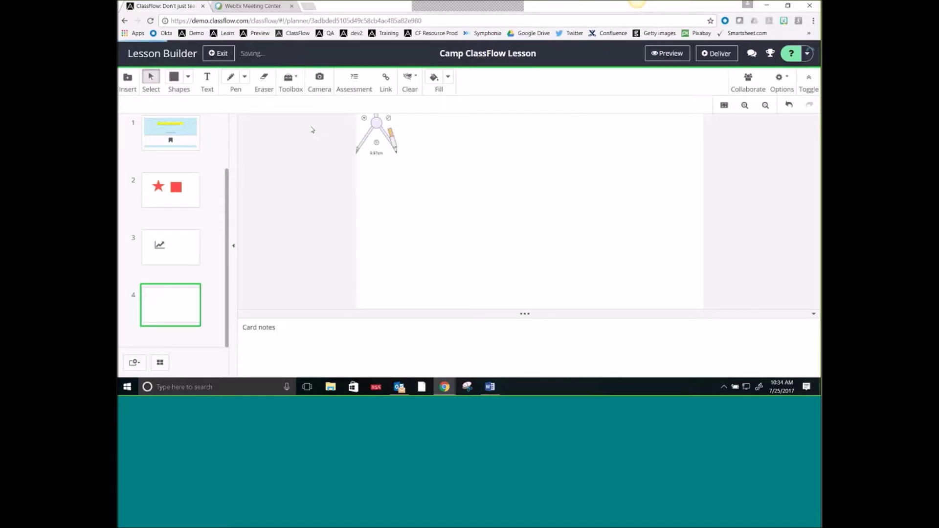
pyautogui.moveTo(377, 126); pyautogui.dragTo(432, 175)
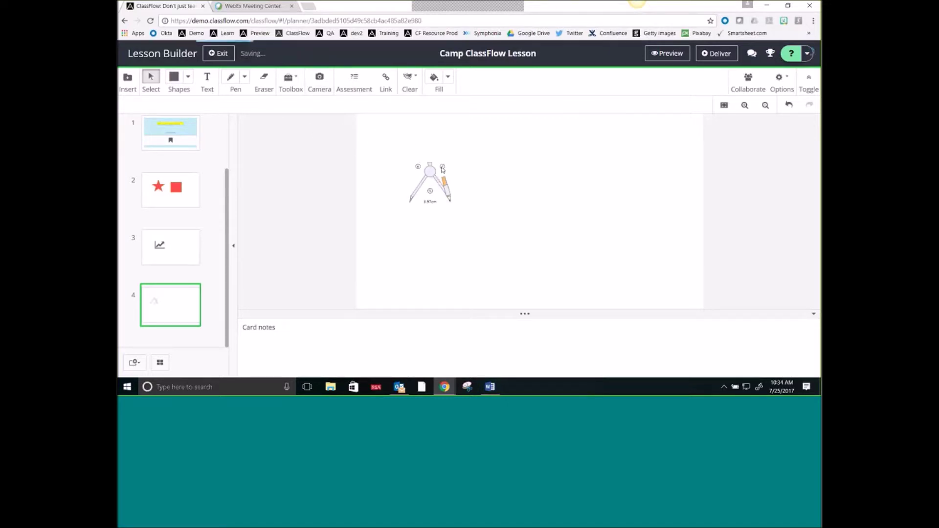
pyautogui.moveTo(443, 171)
pyautogui.mouseDown()
pyautogui.moveTo(482, 168)
pyautogui.moveTo(445, 172)
pyautogui.moveTo(431, 225)
pyautogui.moveTo(408, 247)
pyautogui.moveTo(392, 205)
pyautogui.moveTo(450, 214)
pyautogui.mouseUp()
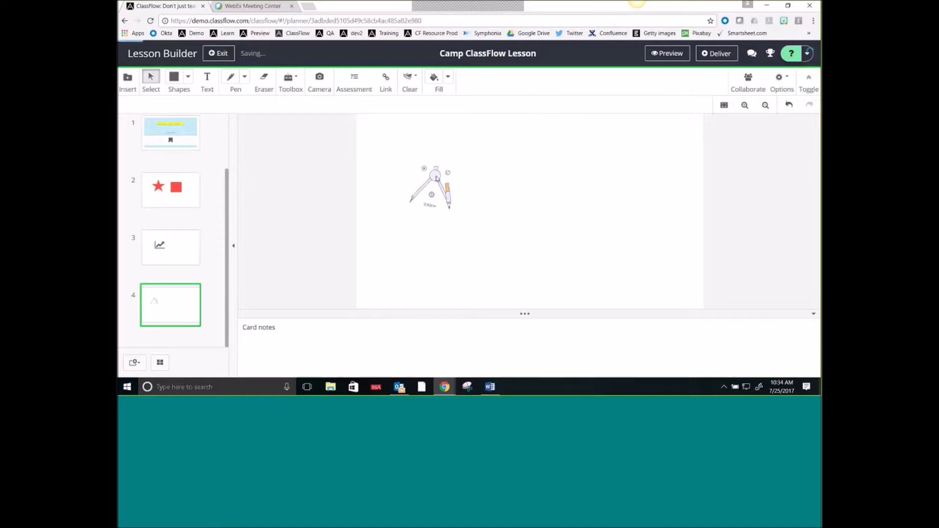
pyautogui.moveTo(424, 181); pyautogui.dragTo(503, 170)
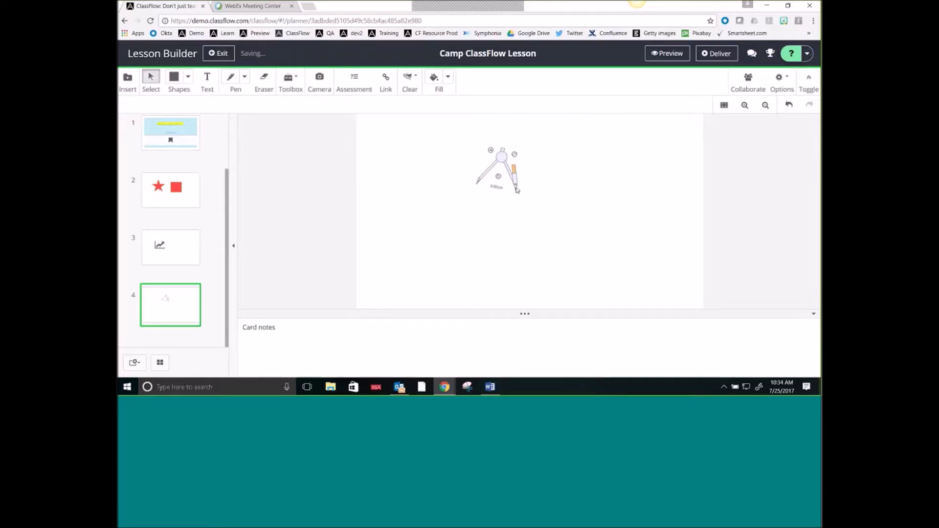
pyautogui.moveTo(517, 190); pyautogui.dragTo(531, 218)
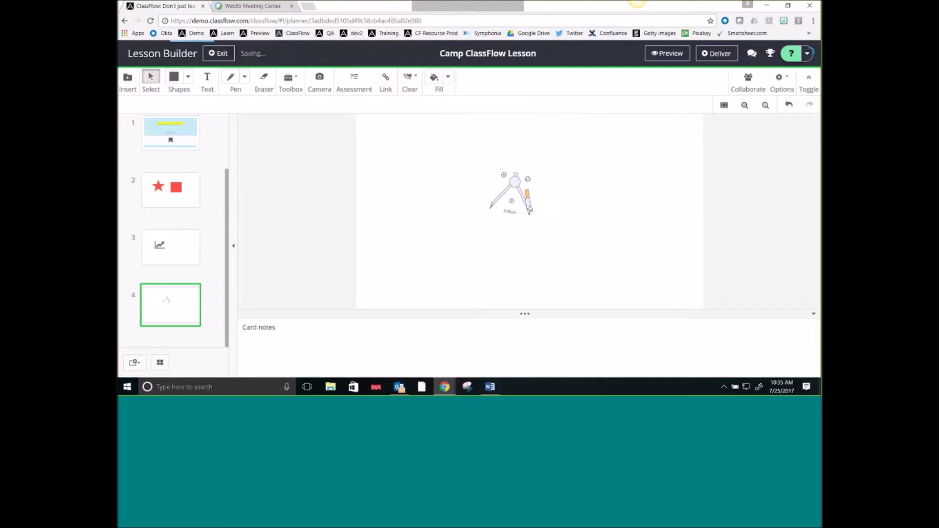
# Step: Preview the lesson and, with the pen colour set to blue, draw a full circle of 3.92 cm radius with the compass on card 4
pyautogui.click(669, 54)
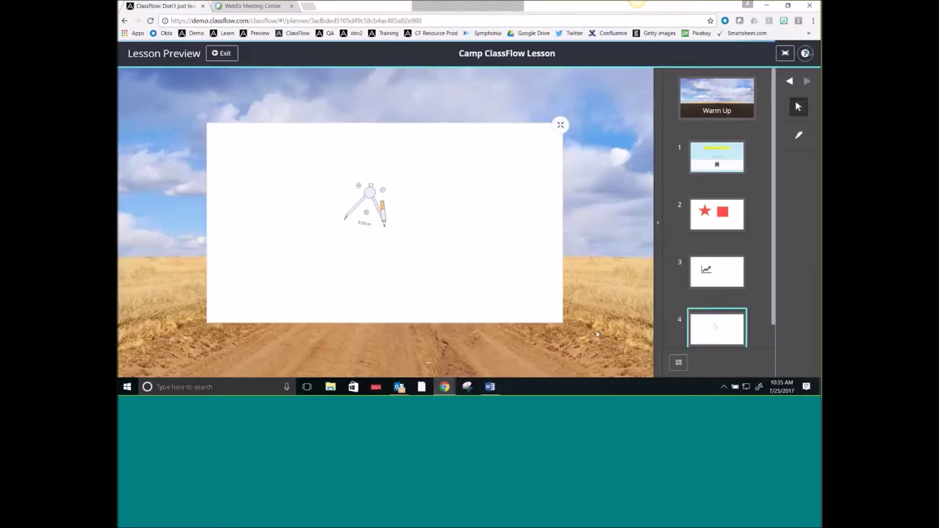
pyautogui.click(798, 135)
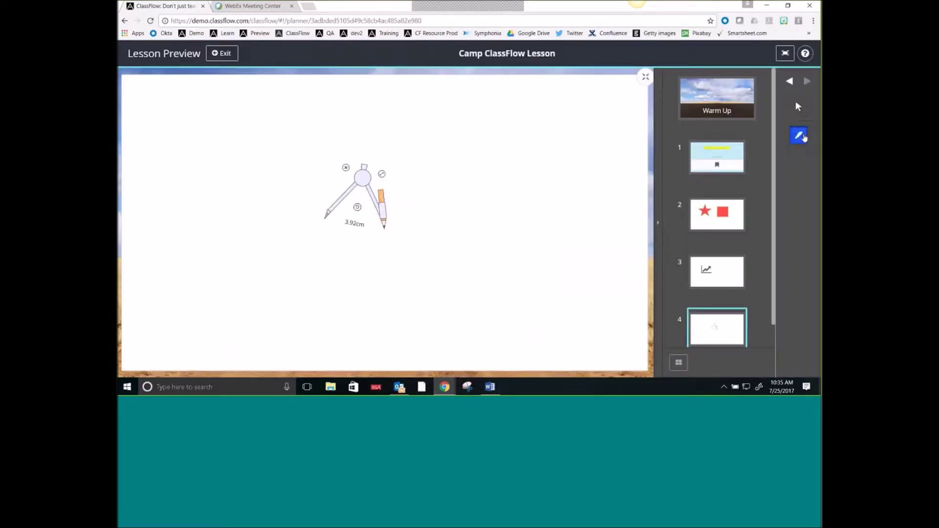
pyautogui.click(797, 137)
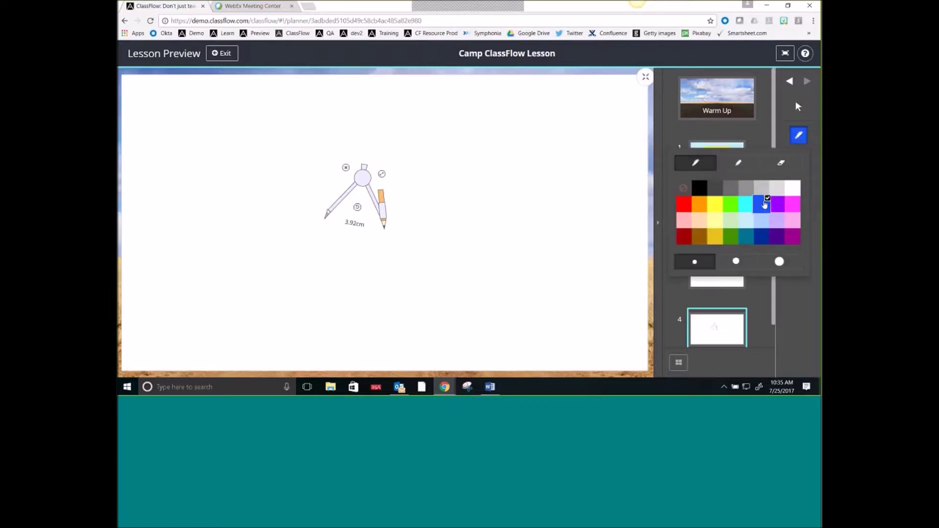
pyautogui.click(798, 107)
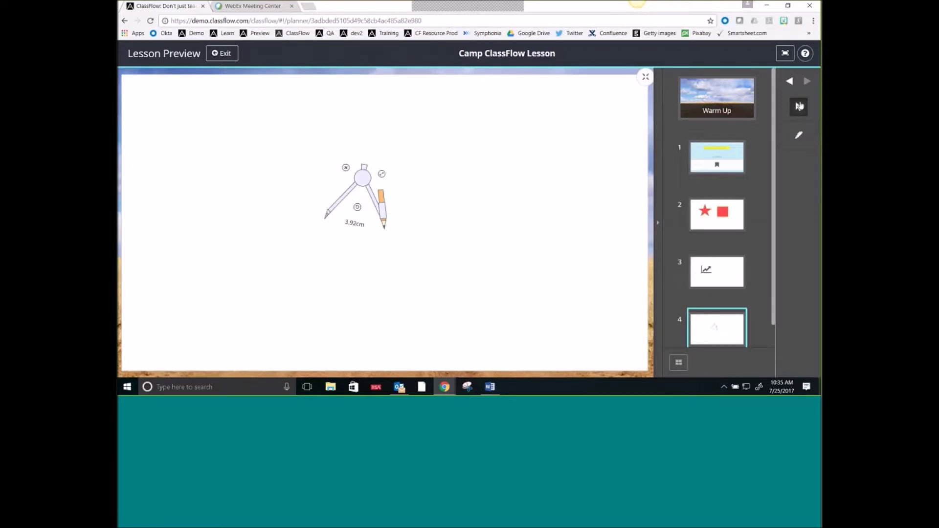
pyautogui.moveTo(384, 227)
pyautogui.mouseDown()
pyautogui.moveTo(390, 247)
pyautogui.moveTo(394, 237)
pyautogui.moveTo(406, 248)
pyautogui.moveTo(393, 267)
pyautogui.moveTo(325, 304)
pyautogui.moveTo(279, 223)
pyautogui.moveTo(392, 261)
pyautogui.moveTo(322, 198)
pyautogui.moveTo(289, 268)
pyautogui.moveTo(393, 234)
pyautogui.moveTo(384, 233)
pyautogui.moveTo(383, 253)
pyautogui.mouseUp()
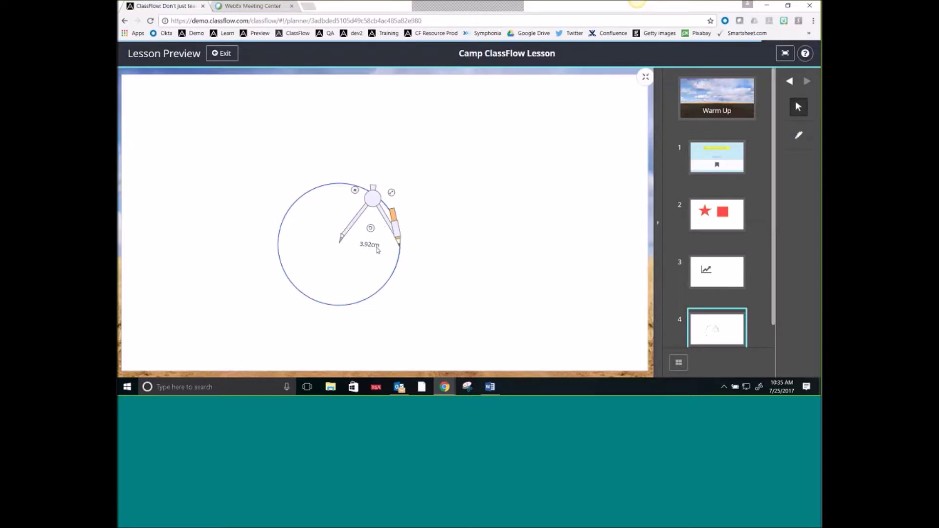
# Step: Leave the lesson preview, open the question builder for card 4 to view its settings, and return to the lesson without adding questions
pyautogui.click(223, 55)
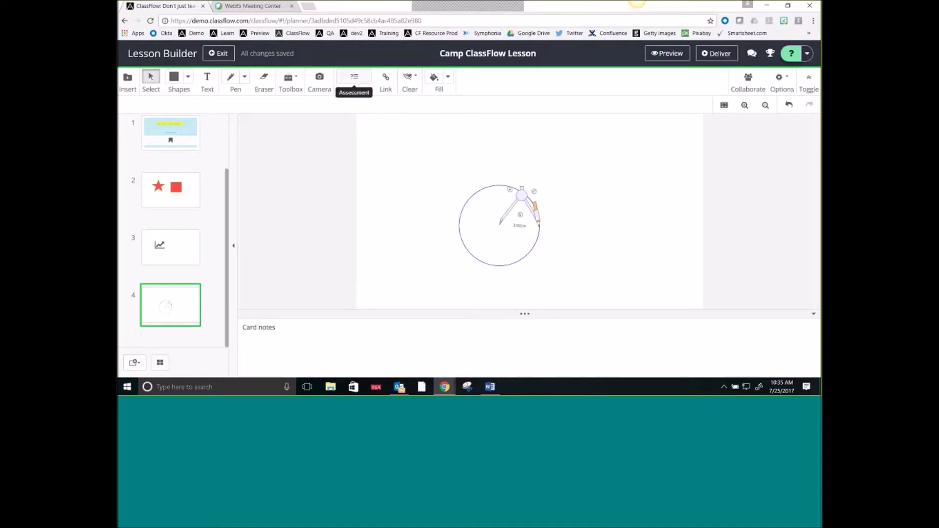
pyautogui.moveTo(172, 300)
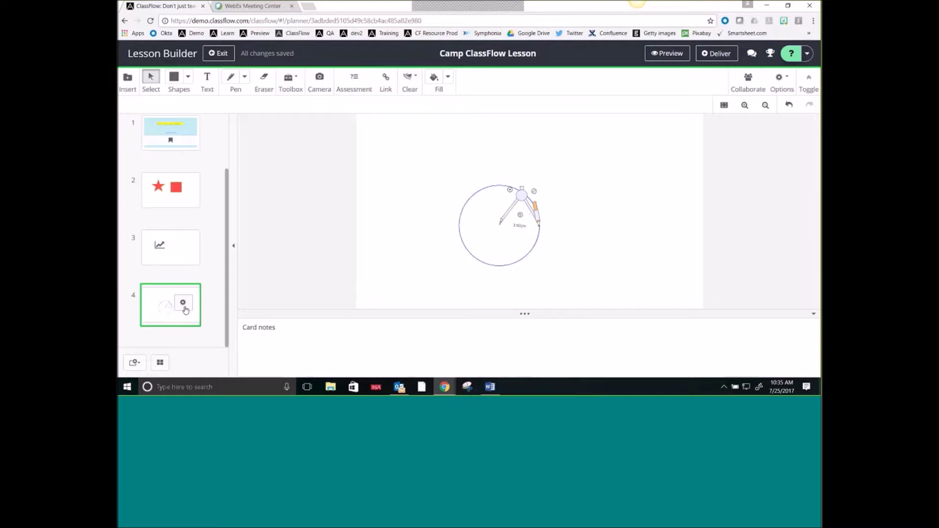
pyautogui.click(183, 303)
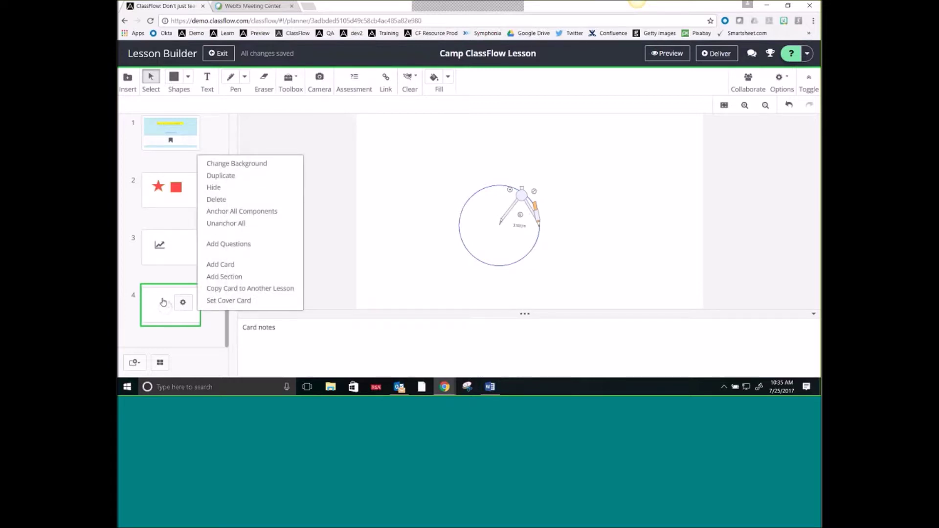
pyautogui.click(245, 249)
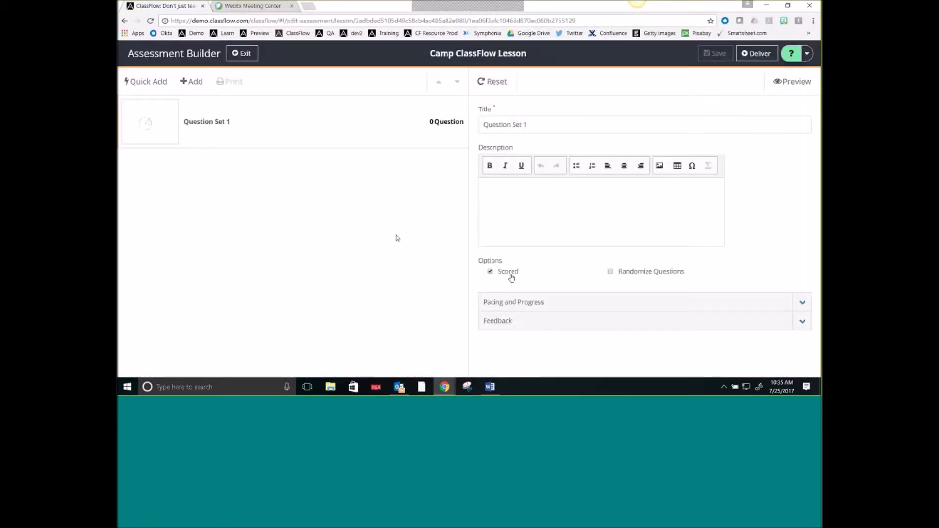
pyautogui.click(237, 55)
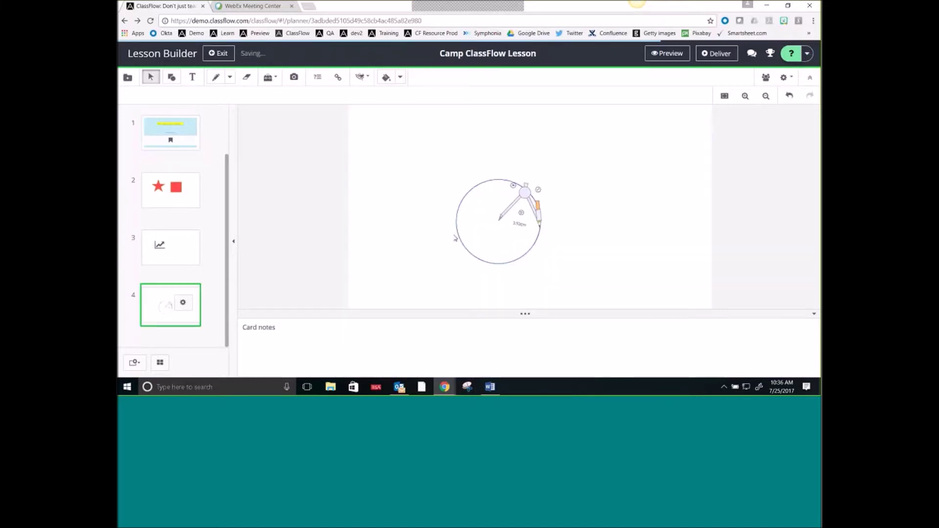
# Step: Move the compass off the drawn circle to the upper right of card 4 and set its radius to about 4.27 cm
pyautogui.moveTo(525, 194); pyautogui.dragTo(554, 153)
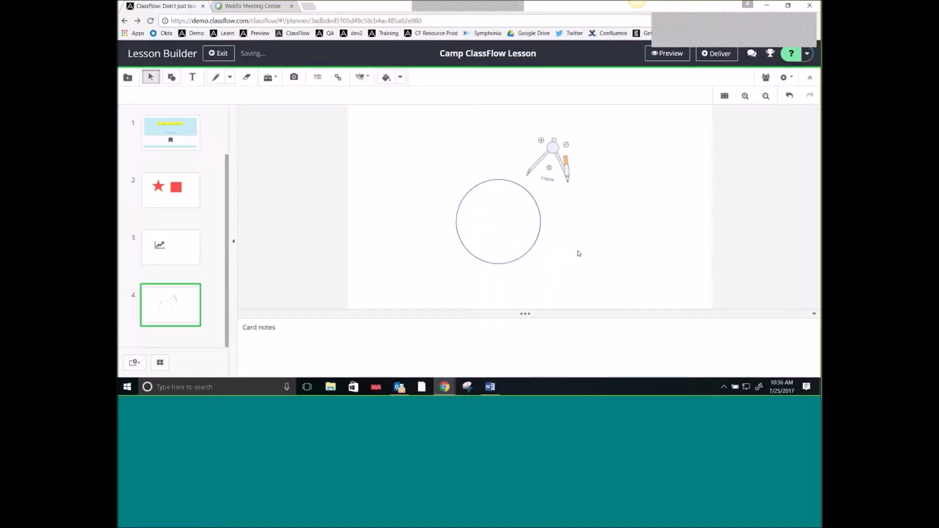
pyautogui.moveTo(555, 153); pyautogui.dragTo(586, 167)
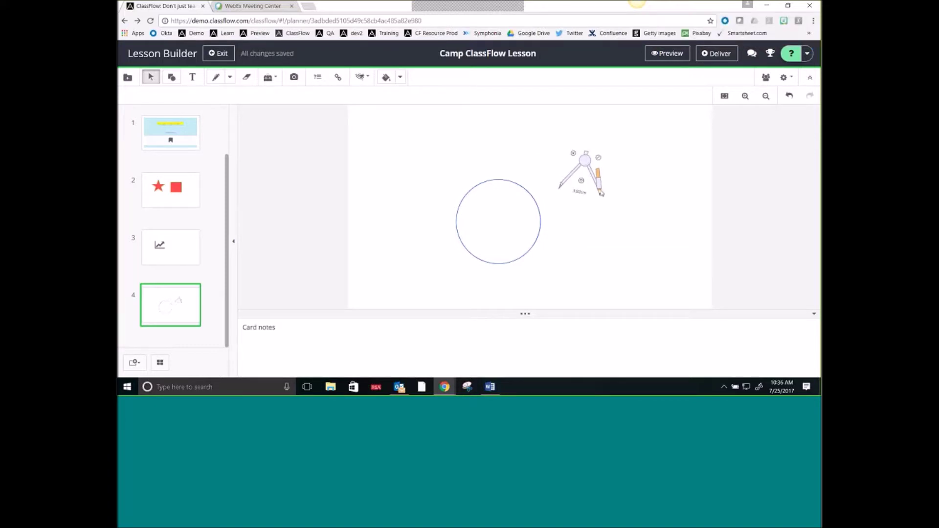
pyautogui.moveTo(602, 193); pyautogui.dragTo(599, 190)
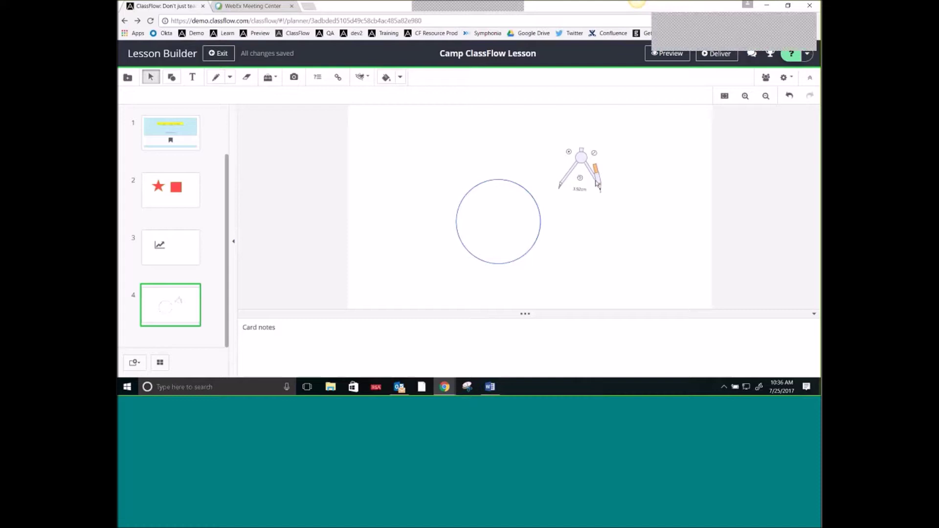
pyautogui.moveTo(594, 154)
pyautogui.mouseDown()
pyautogui.moveTo(606, 163)
pyautogui.moveTo(598, 155)
pyautogui.mouseUp()
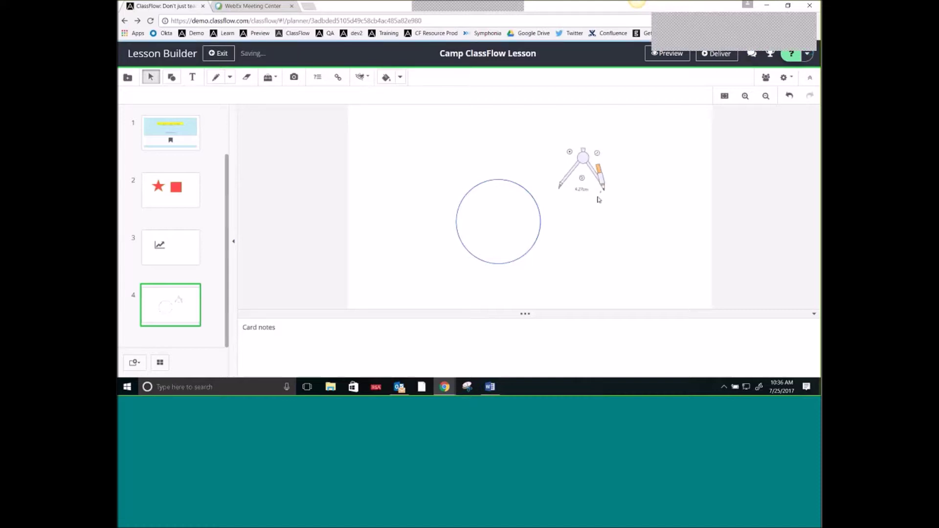
# Step: Show the student cards alongside the teacher cards and add a student card for card 3
pyautogui.moveTo(210, 233)
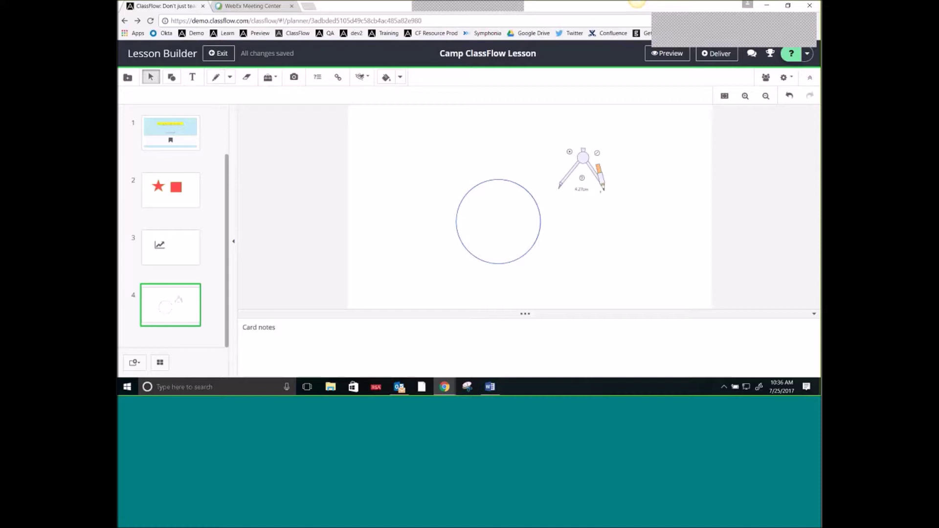
pyautogui.click(160, 363)
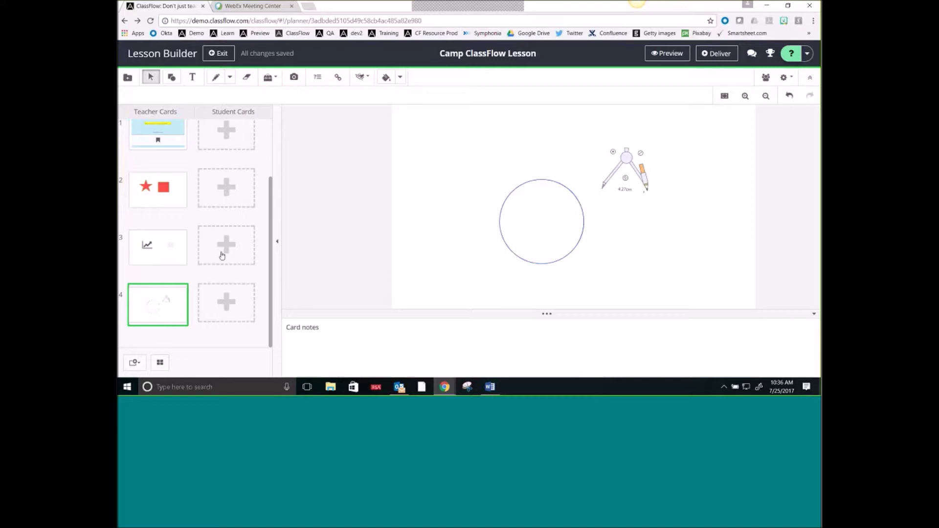
pyautogui.click(220, 247)
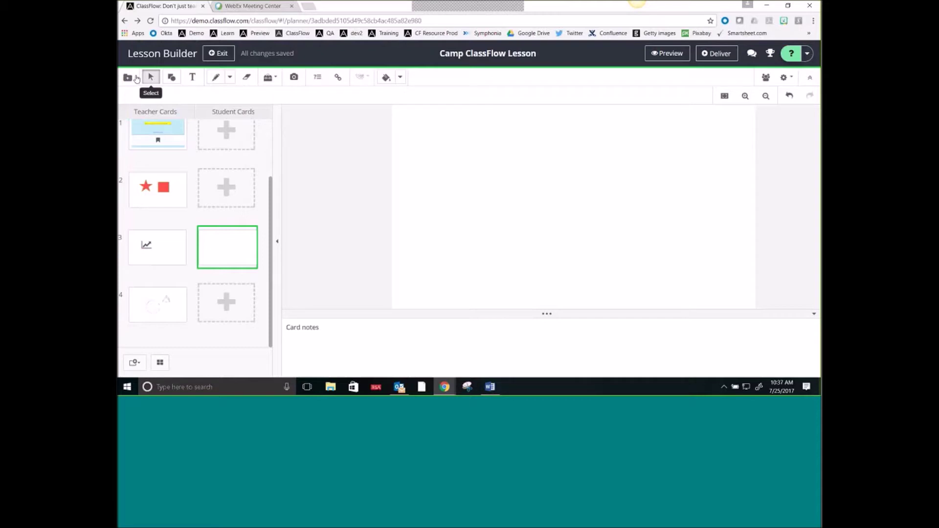
# Step: Insert a Graph Calculator on student card 3 and plot the equation y = 3x+2
pyautogui.click(273, 78)
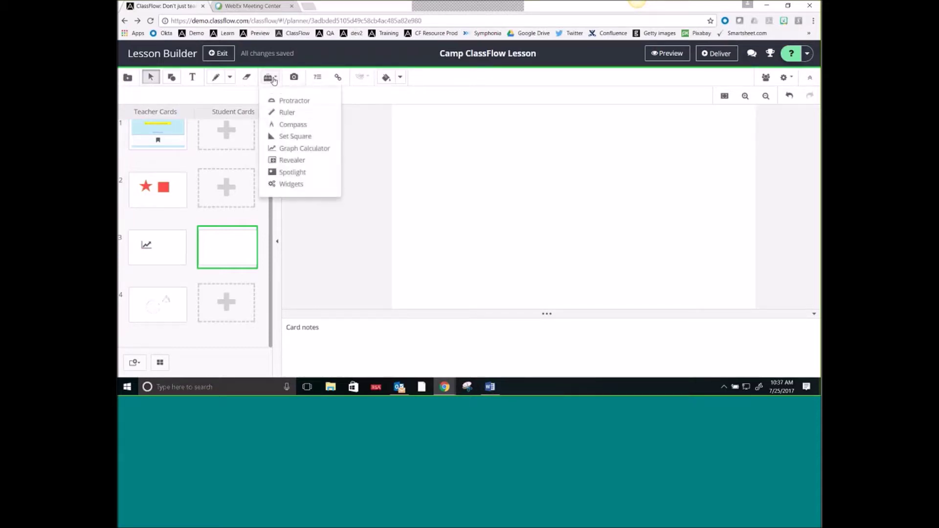
pyautogui.click(293, 150)
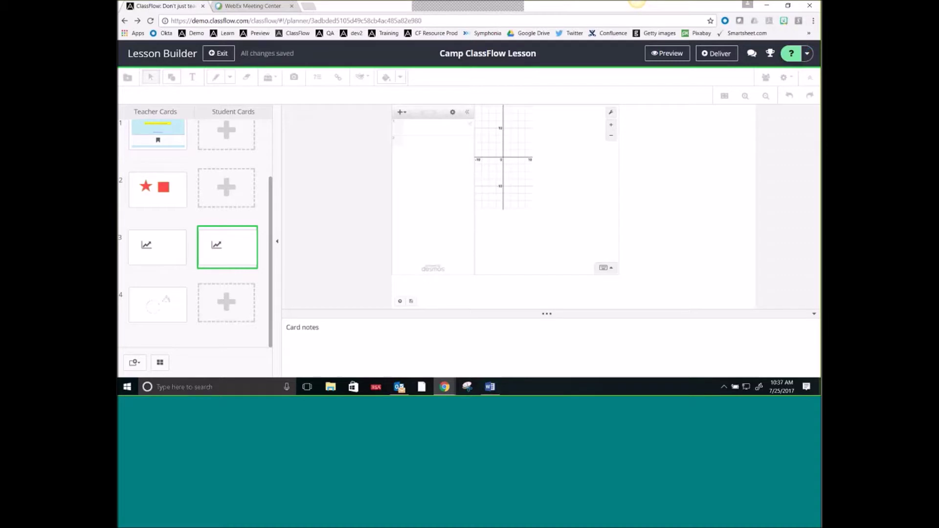
pyautogui.click(435, 131)
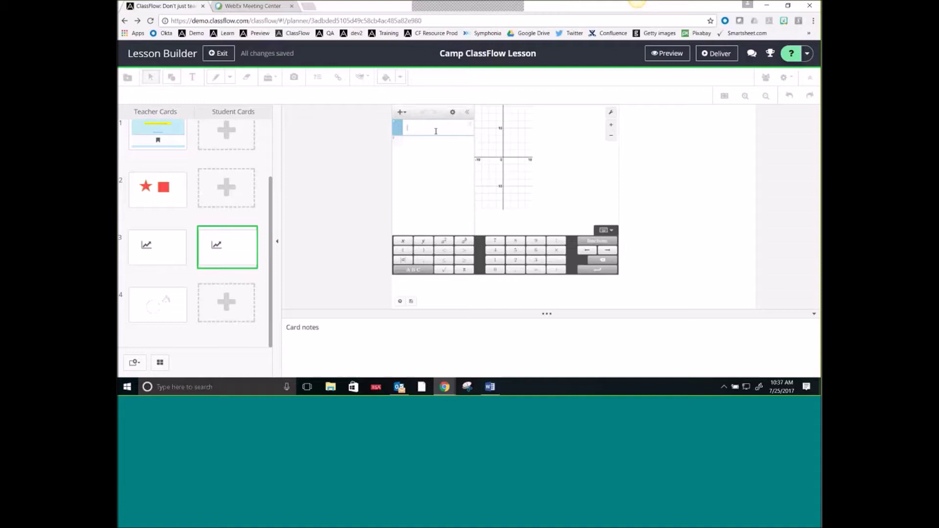
pyautogui.write('y=1')
pyautogui.write('3')
pyautogui.write('x')
pyautogui.write('+2')
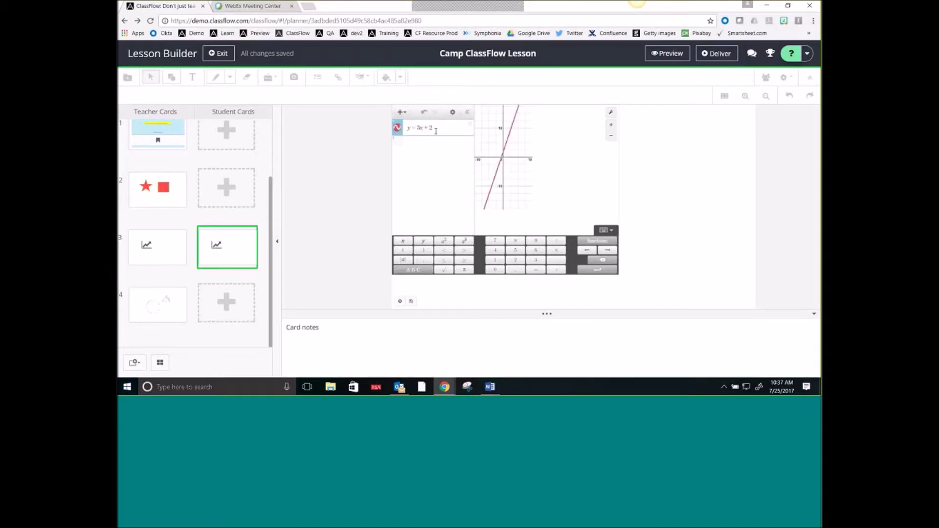
pyautogui.click(412, 302)
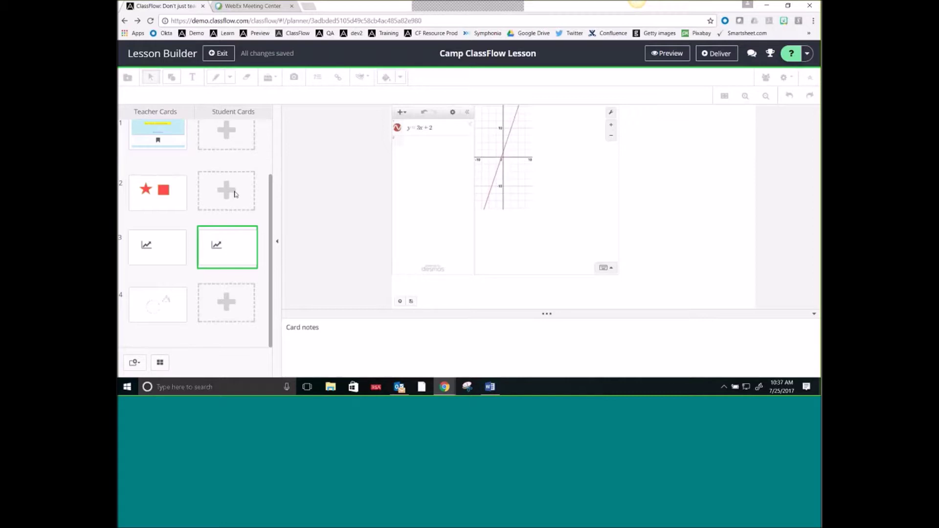
# Step: View teacher card 3, return to teacher card 4, and hide the student cards
pyautogui.scroll(2, 232, 186)
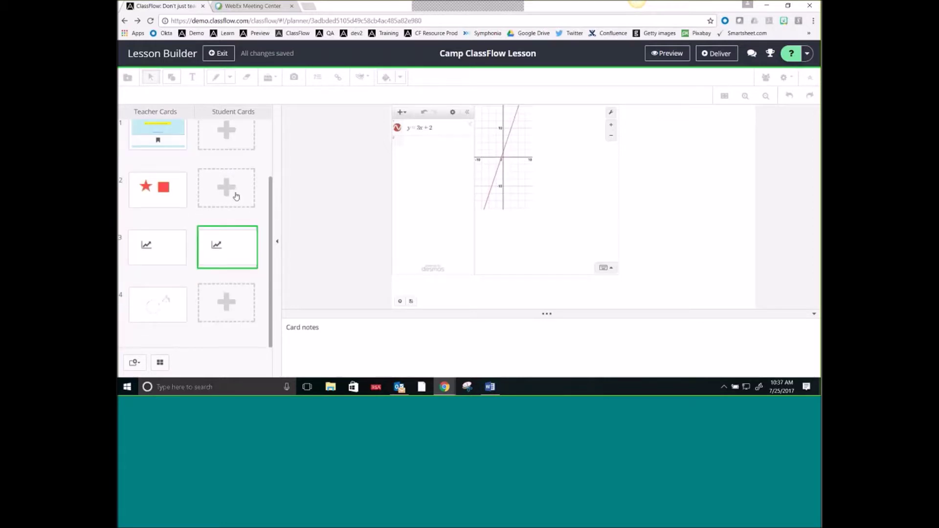
pyautogui.moveTo(162, 256)
pyautogui.click(151, 257)
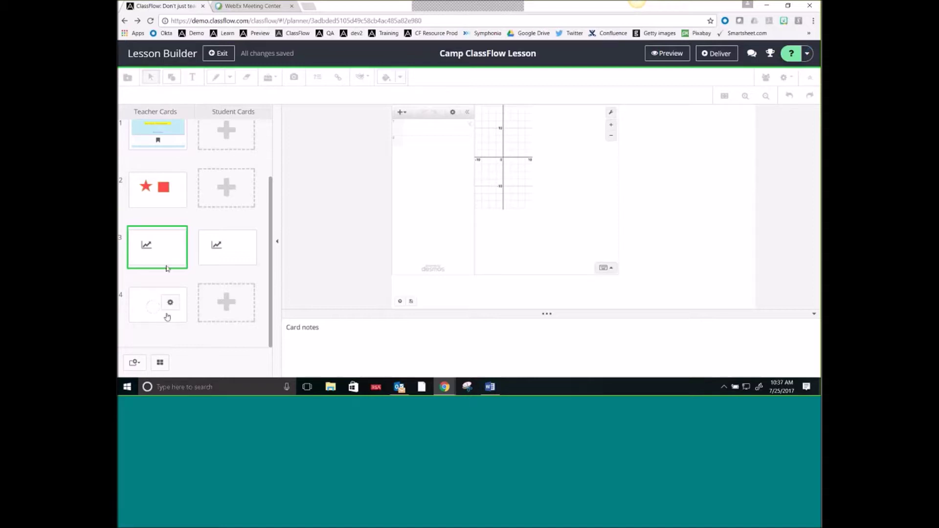
pyautogui.click(167, 317)
pyautogui.click(161, 363)
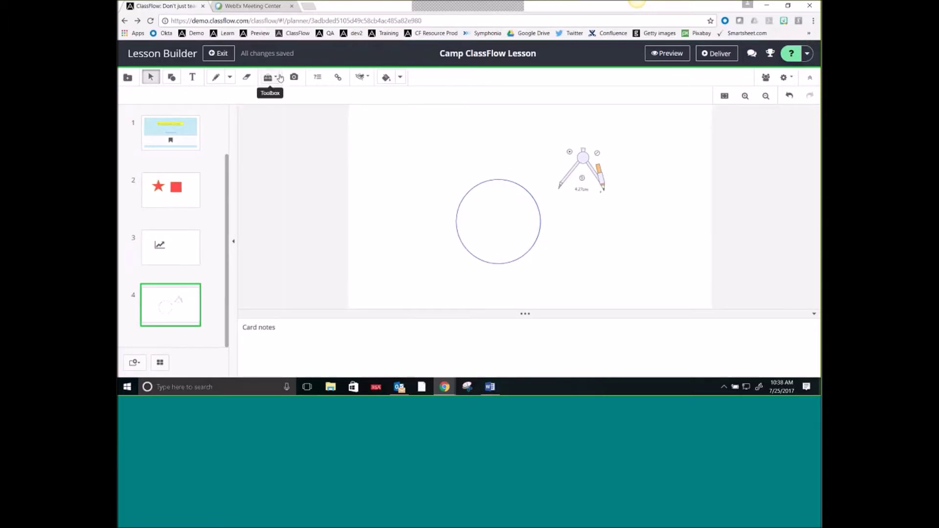
# Step: Try a Spotlight on card 4 with its opening enlarged around the compass, and remove it
pyautogui.click(278, 77)
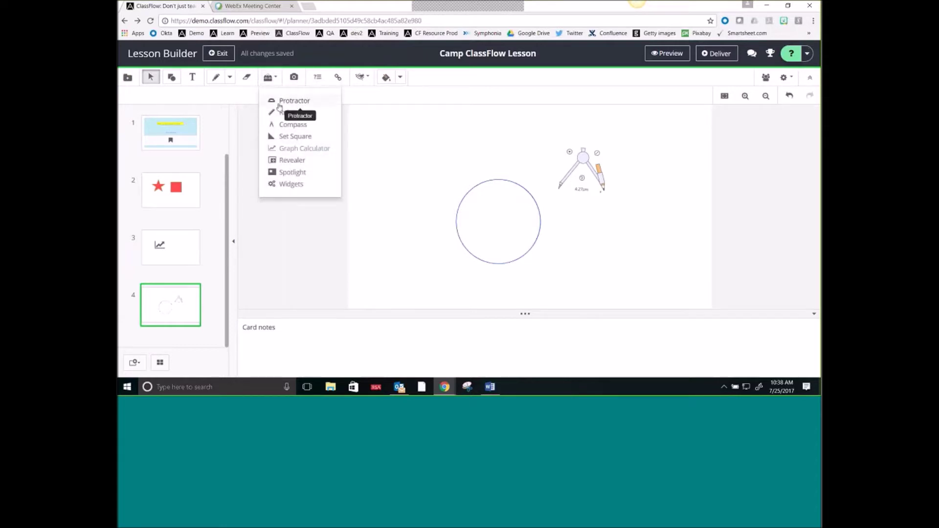
pyautogui.click(292, 172)
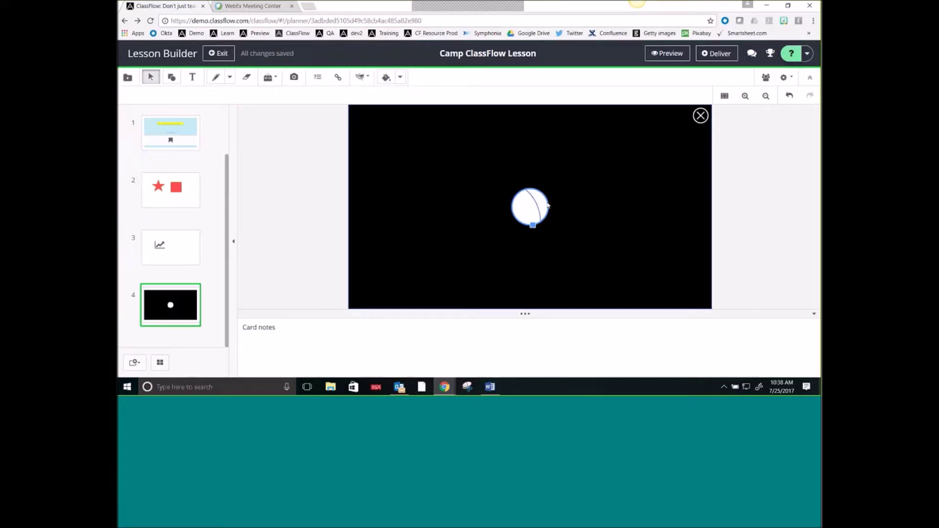
pyautogui.moveTo(548, 205); pyautogui.dragTo(562, 300)
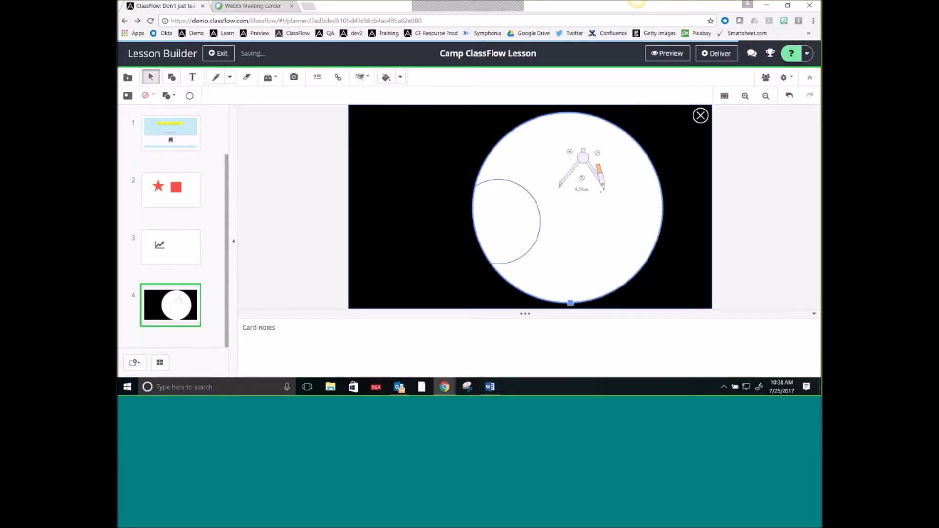
pyautogui.click(702, 119)
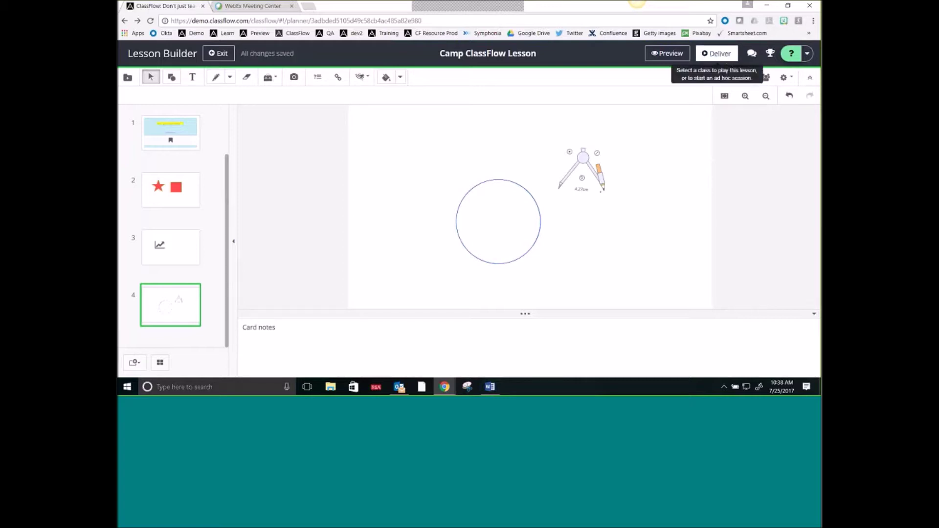
# Step: Add a fifth card to the Warm Up section and open the widget library for it
pyautogui.click(133, 367)
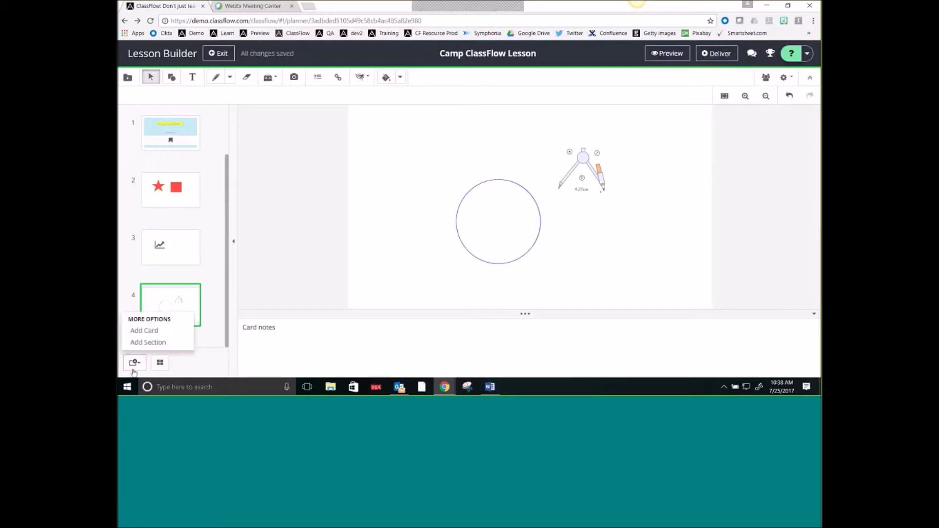
pyautogui.click(142, 331)
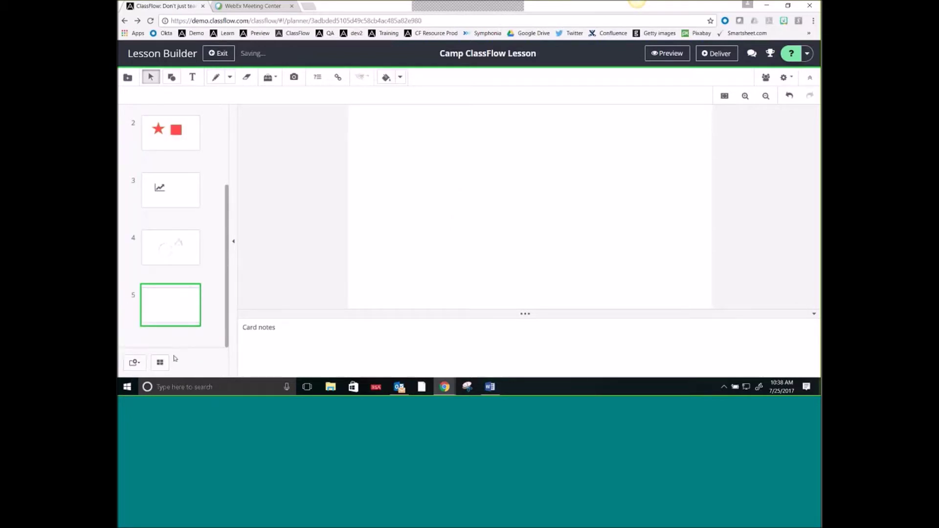
pyautogui.click(272, 77)
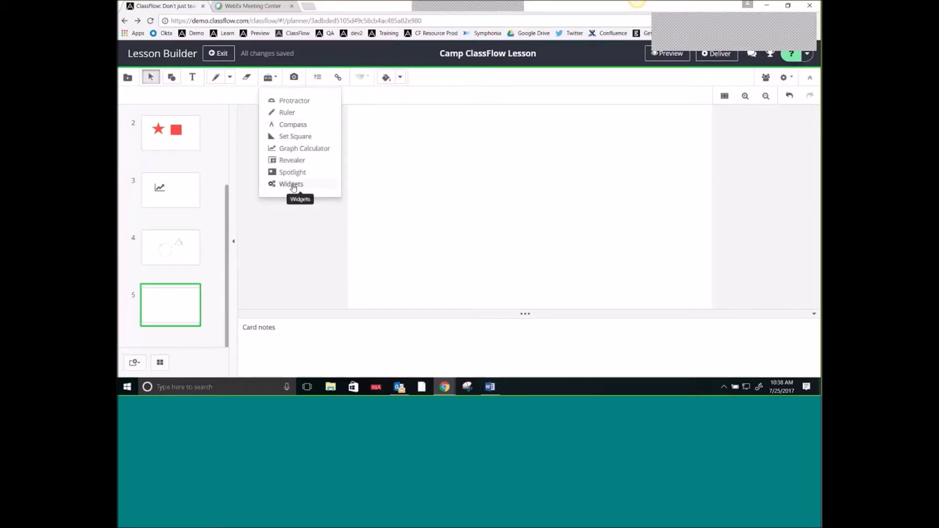
pyautogui.click(292, 185)
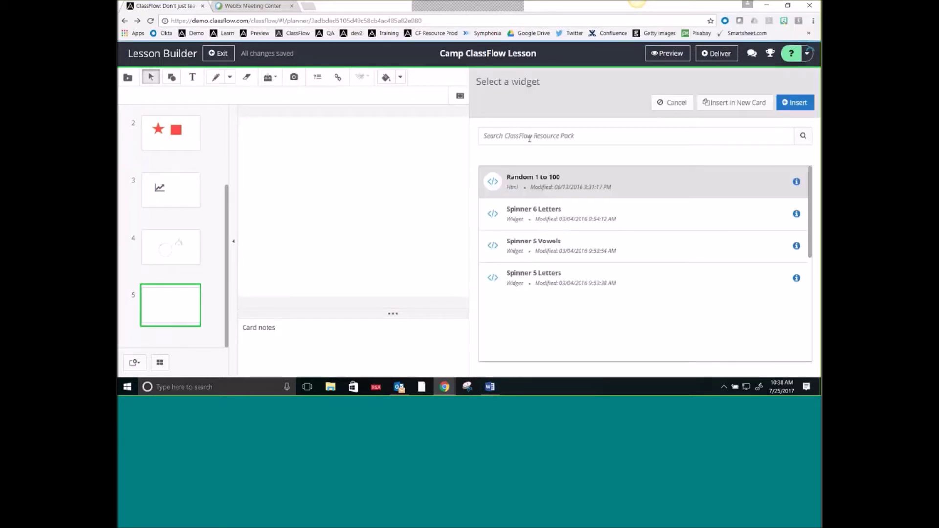
# Step: Search the widget library for "Random number" and insert the Spinner 12 Numbers widget on card 5
pyautogui.click(536, 136)
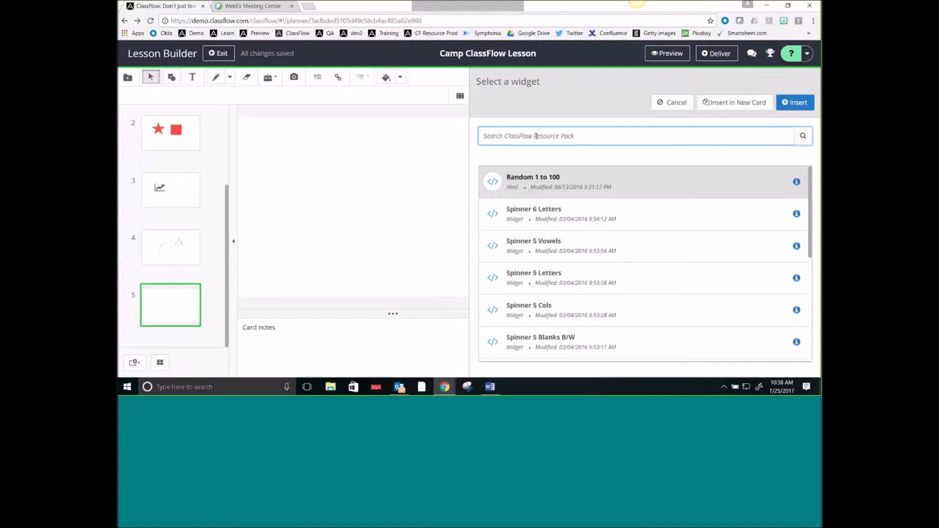
pyautogui.click(524, 222)
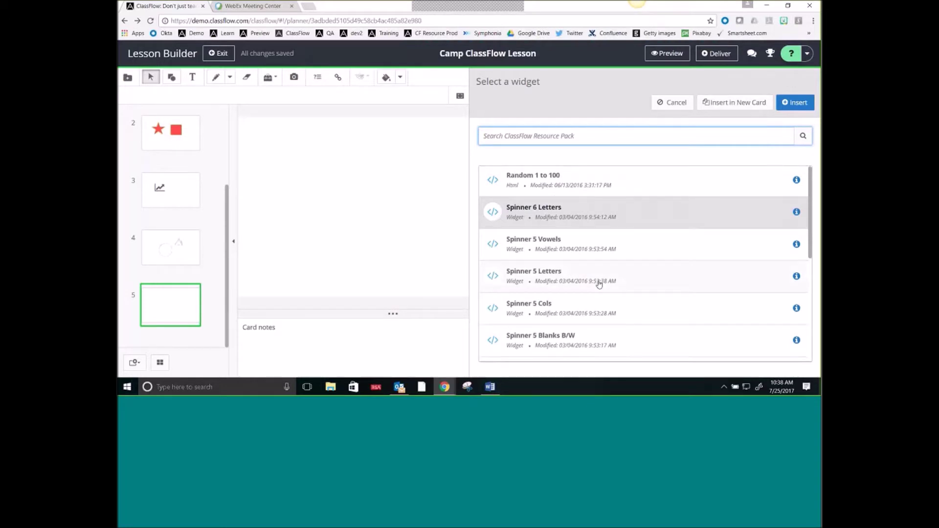
pyautogui.scroll(-3, 587, 209)
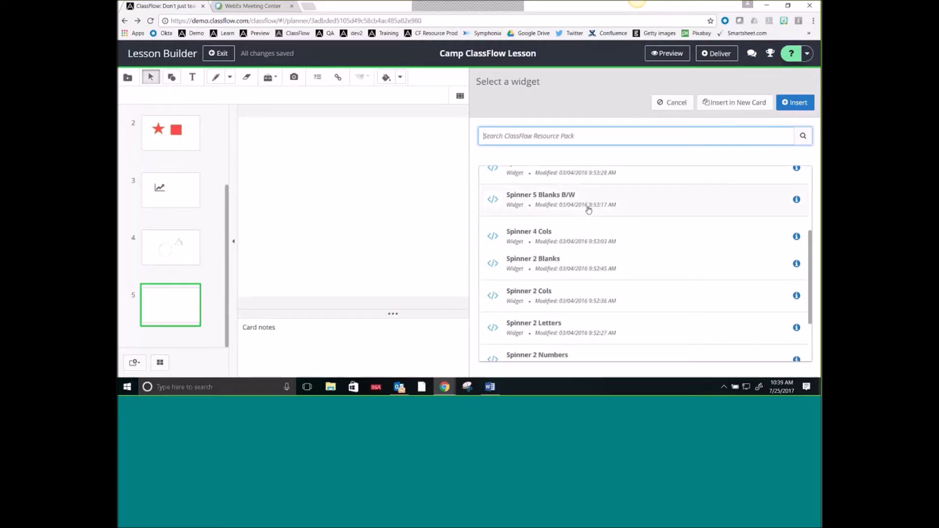
pyautogui.scroll(-2, 586, 210)
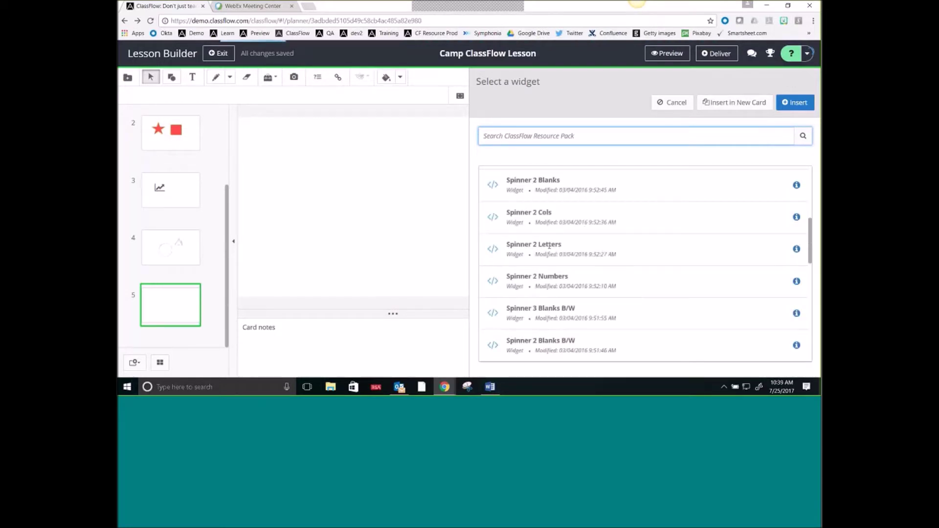
pyautogui.scroll(-4, 558, 288)
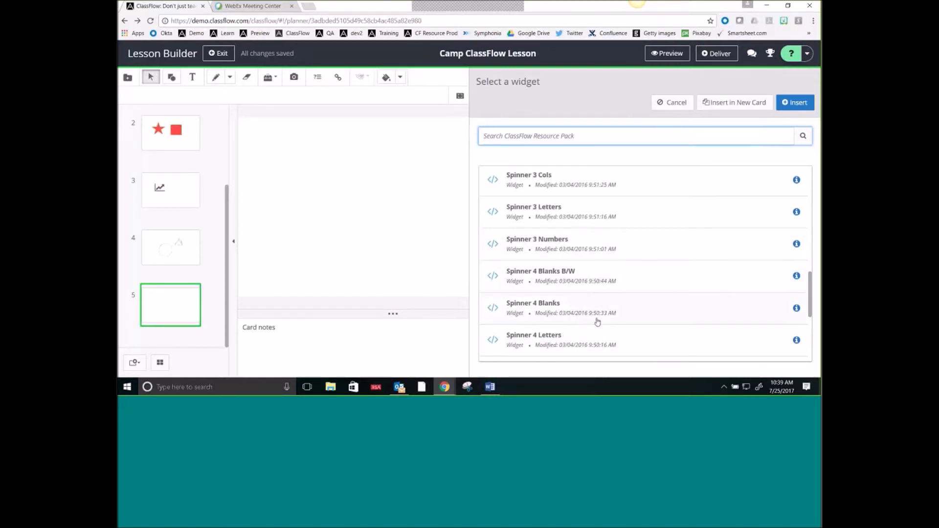
pyautogui.scroll(-3, 589, 319)
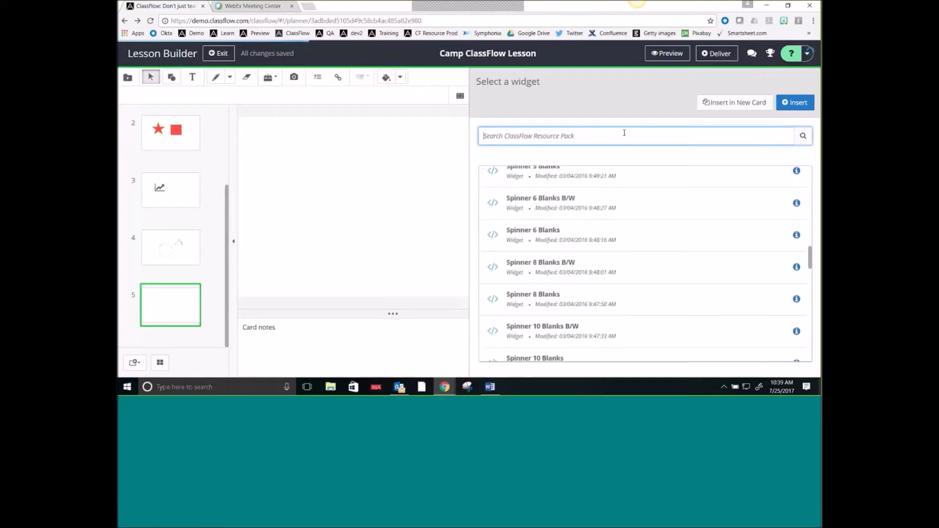
pyautogui.write('Random')
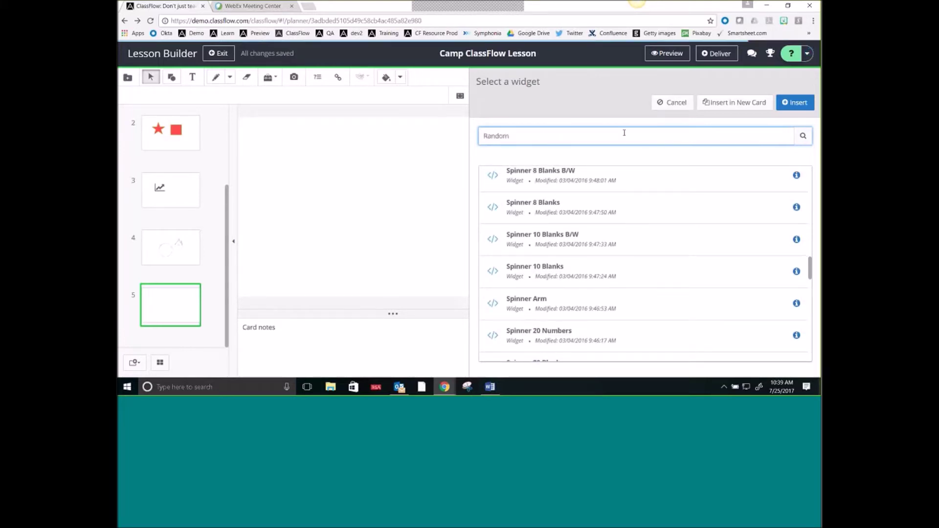
pyautogui.write(' number')
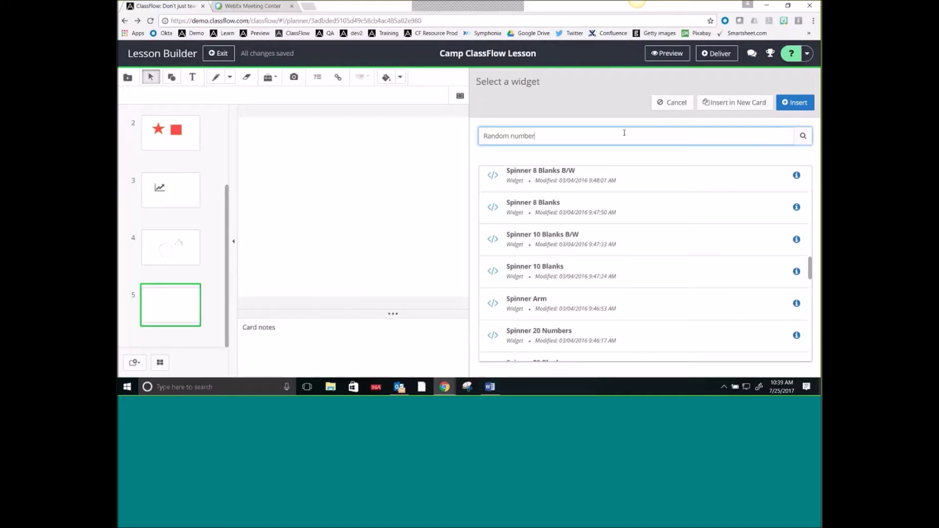
pyautogui.press('Return')
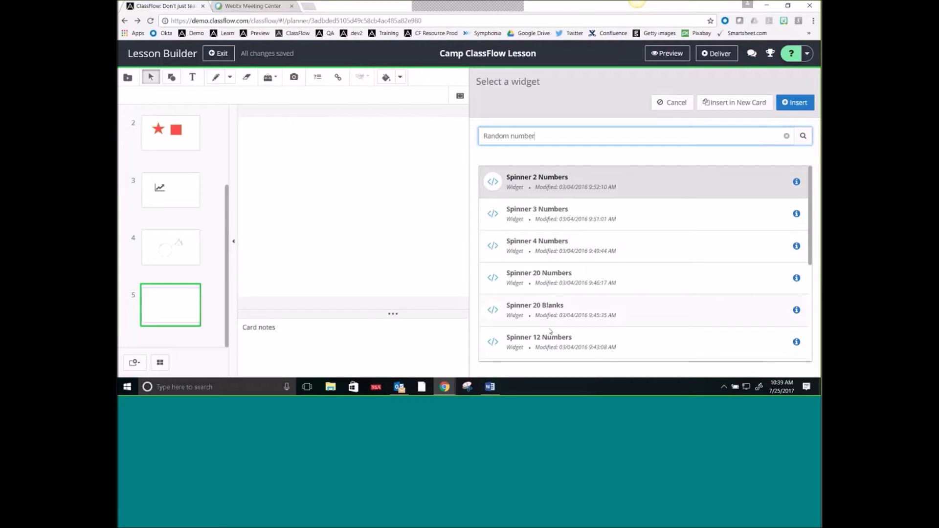
pyautogui.click(543, 349)
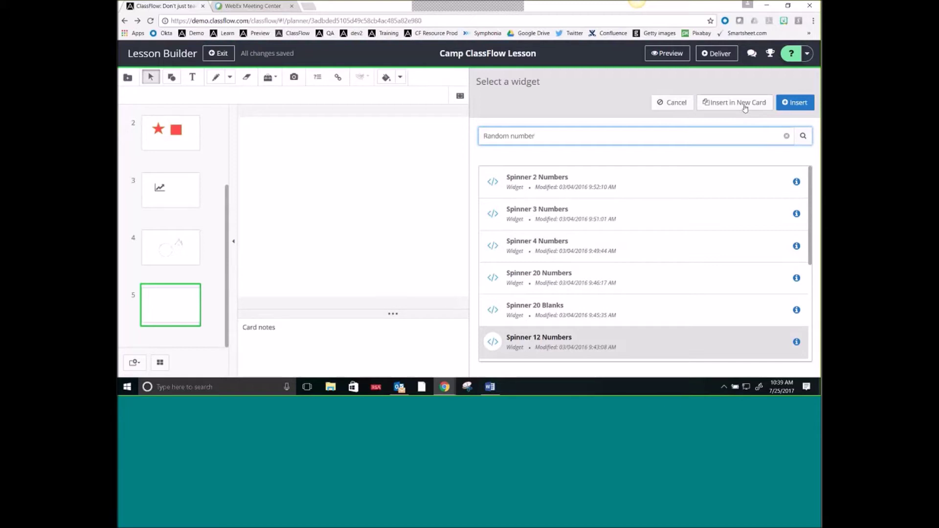
pyautogui.click(791, 108)
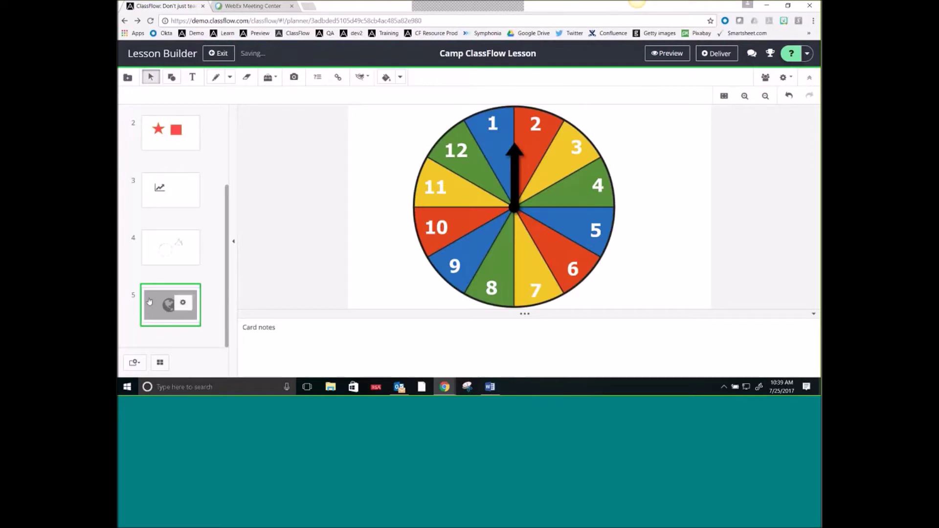
pyautogui.moveTo(156, 301)
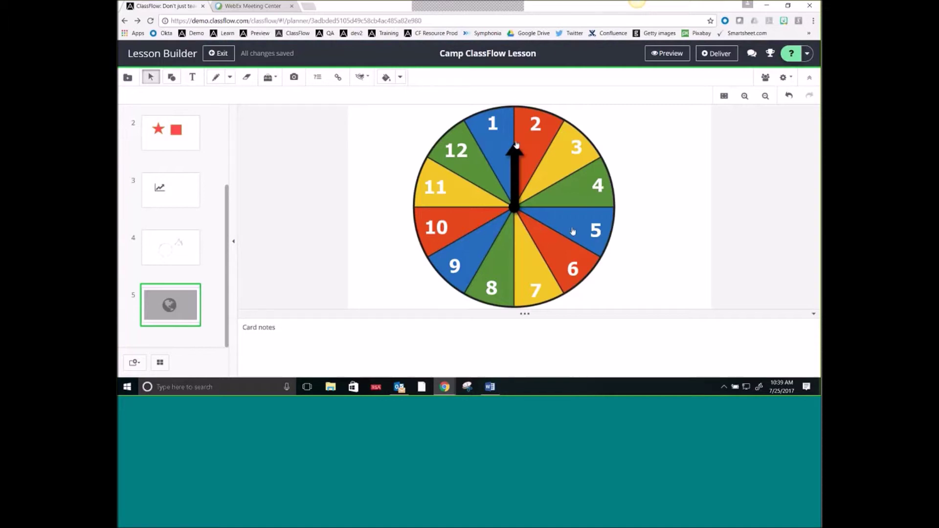
# Step: In the lesson preview, spin the arrow on card 5 and handwrite "10+" beside the wheel with the pen, ending back in the builder
pyautogui.click(675, 62)
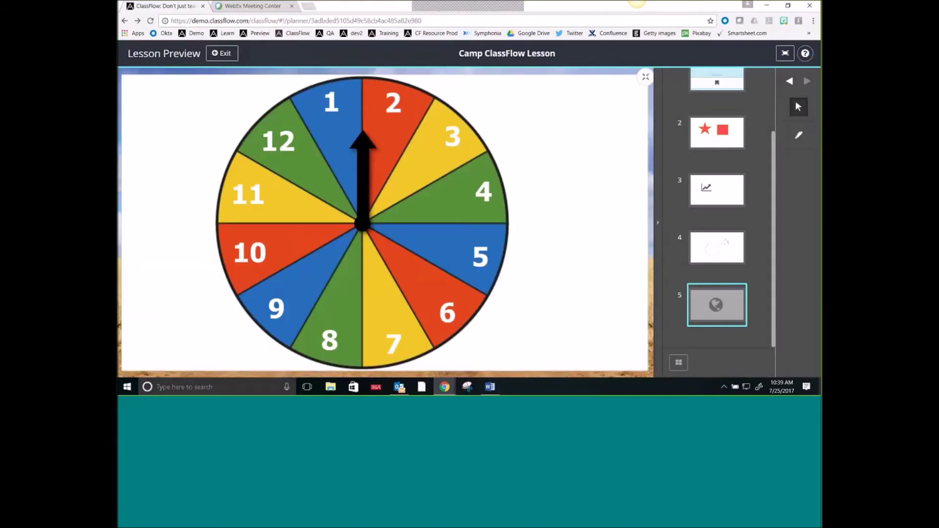
pyautogui.click(391, 139)
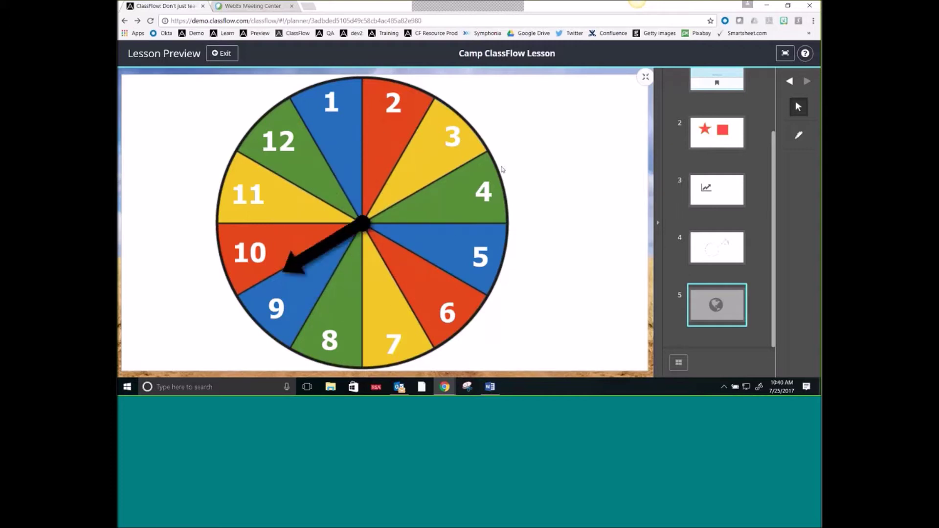
pyautogui.click(798, 135)
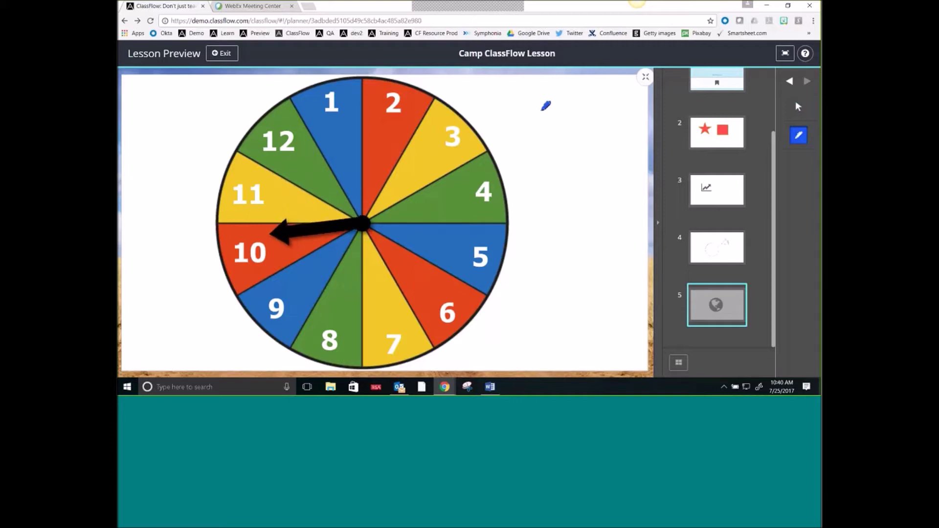
pyautogui.moveTo(510, 112)
pyautogui.mouseDown()
pyautogui.moveTo(516, 145)
pyautogui.moveTo(536, 143)
pyautogui.moveTo(533, 122)
pyautogui.moveTo(537, 137)
pyautogui.moveTo(551, 129)
pyautogui.moveTo(550, 142)
pyautogui.mouseUp()
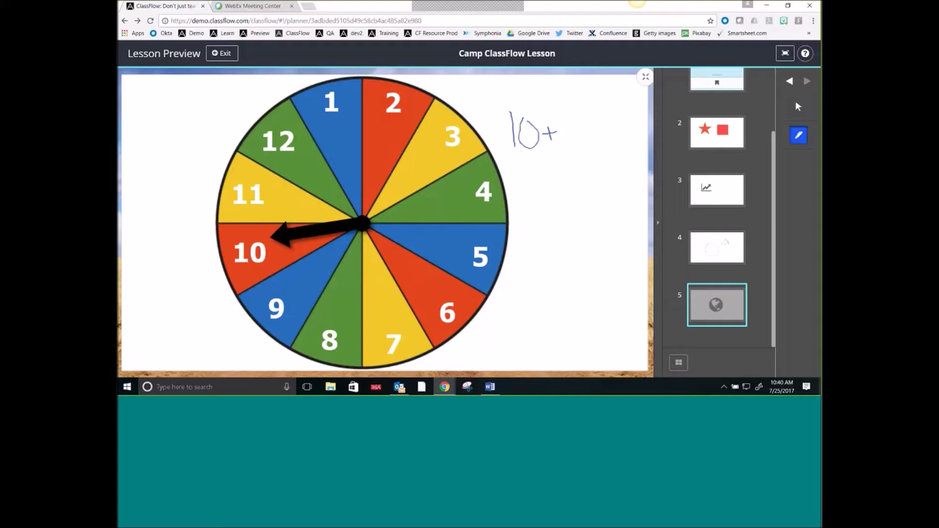
pyautogui.click(798, 106)
pyautogui.click(231, 57)
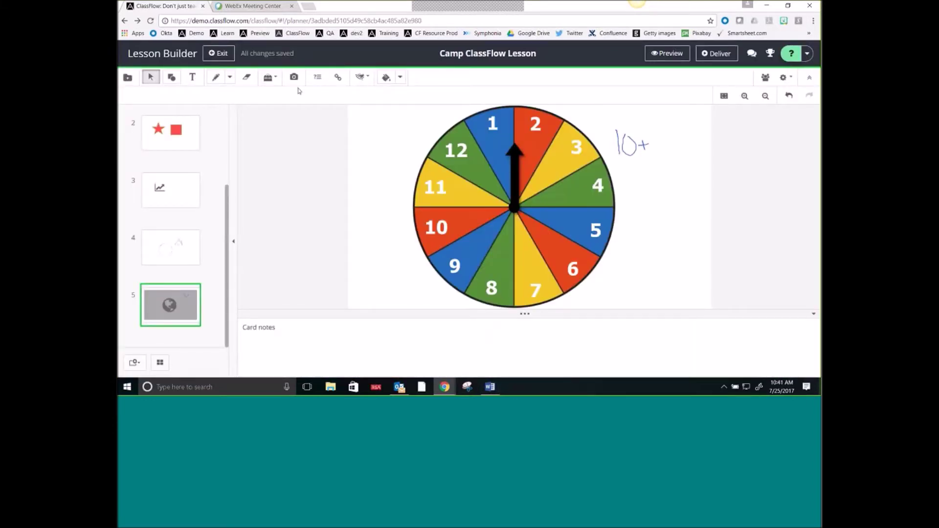
# Step: Add a sixth card after the spinner card
pyautogui.click(268, 77)
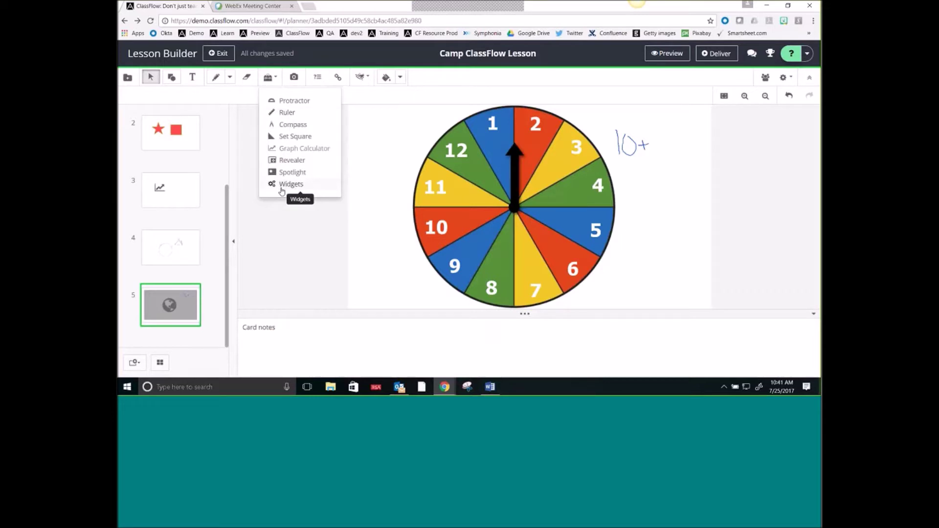
pyautogui.click(286, 258)
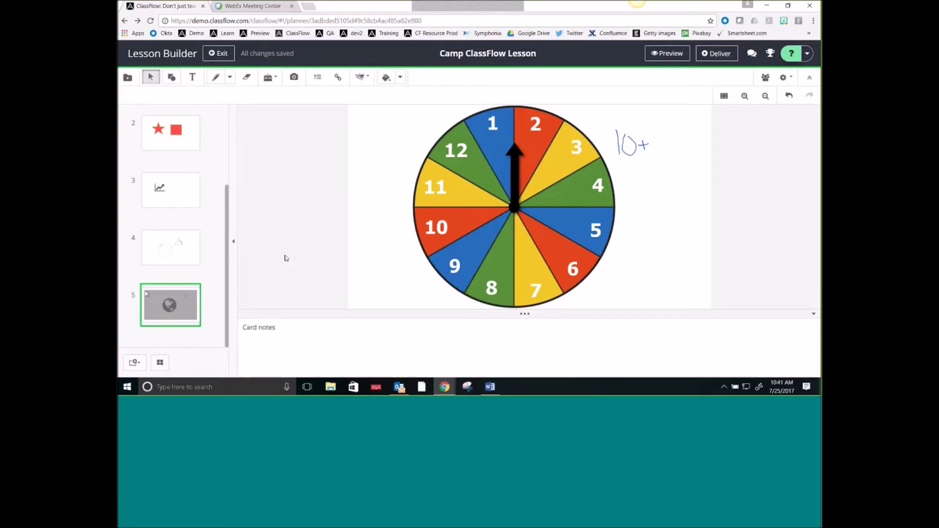
pyautogui.click(134, 362)
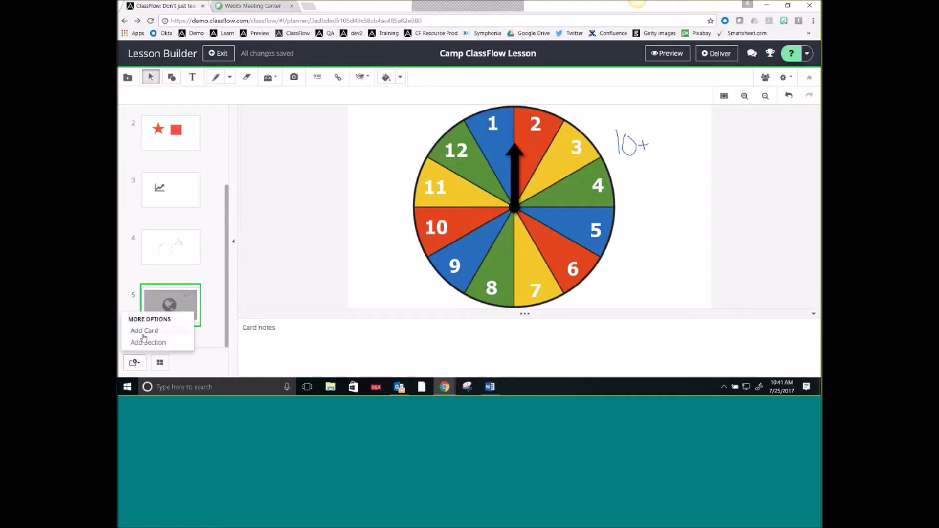
pyautogui.click(144, 331)
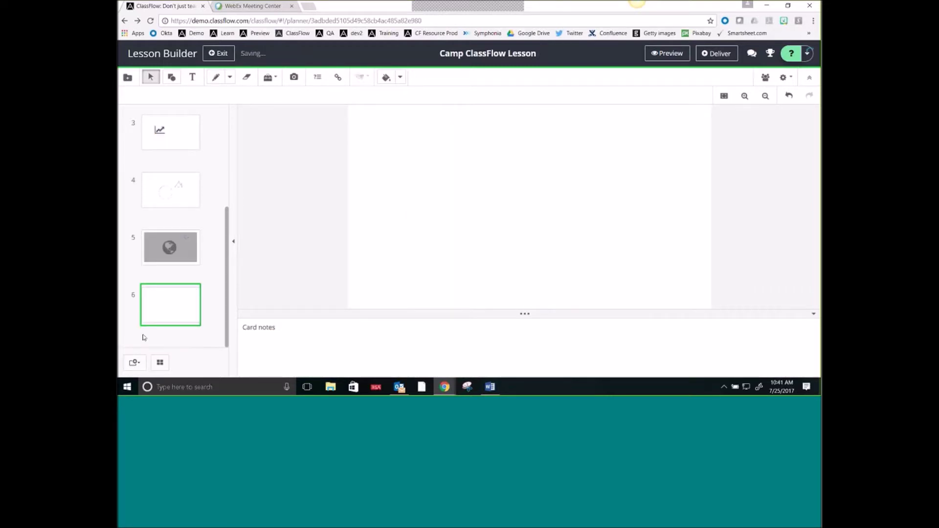
# Step: Open the resource browser for card 6 and set its source to the ClassFlow Resource Pack
pyautogui.click(129, 78)
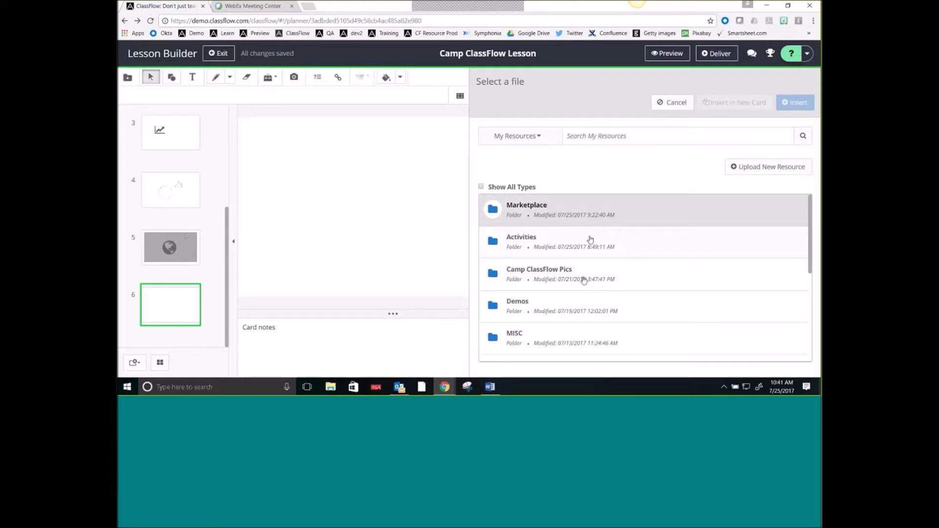
pyautogui.click(583, 274)
pyautogui.click(583, 272)
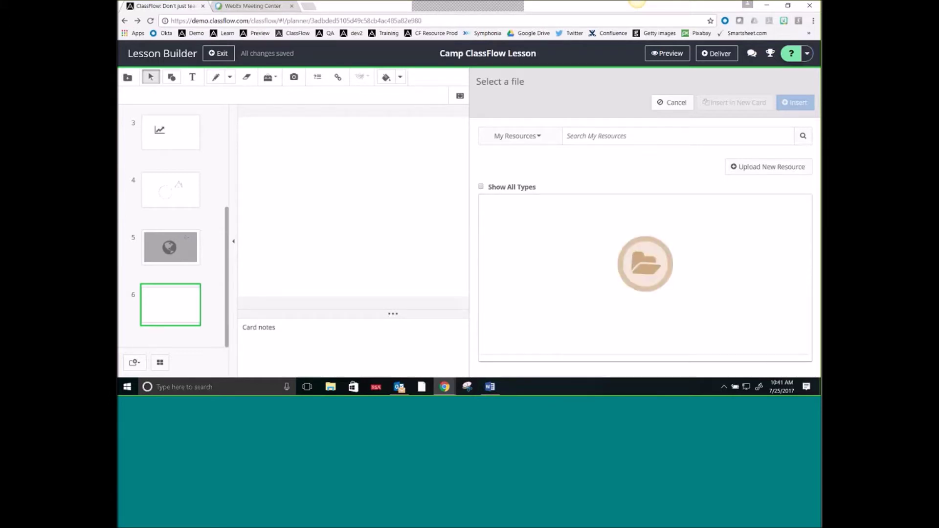
pyautogui.click(523, 168)
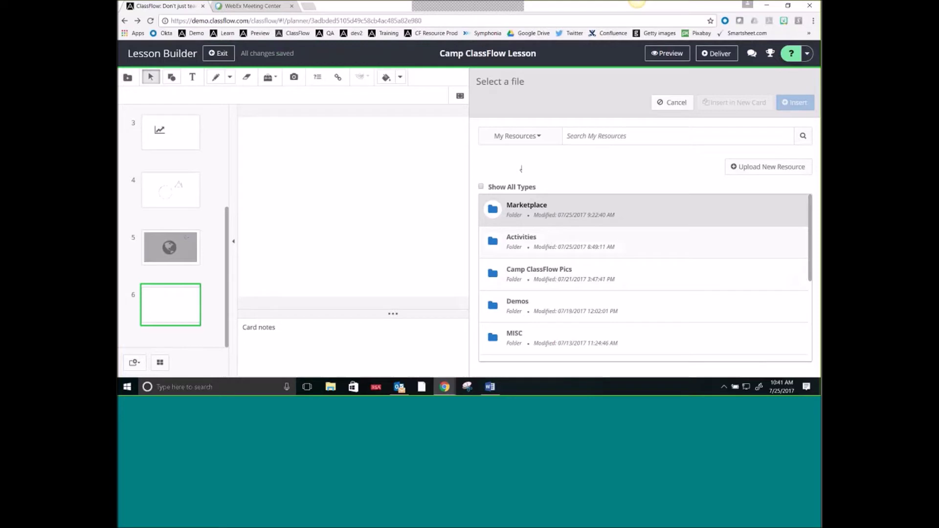
pyautogui.click(531, 142)
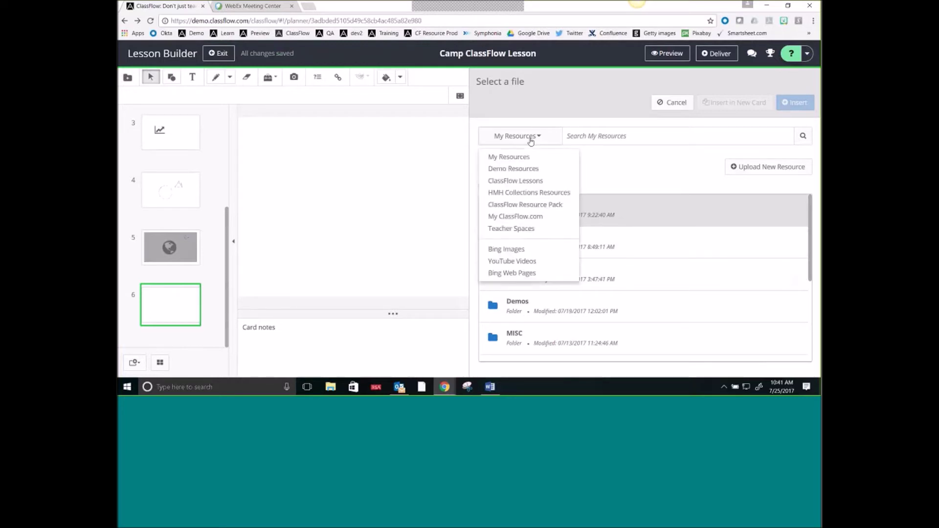
pyautogui.click(520, 205)
pyautogui.click(546, 217)
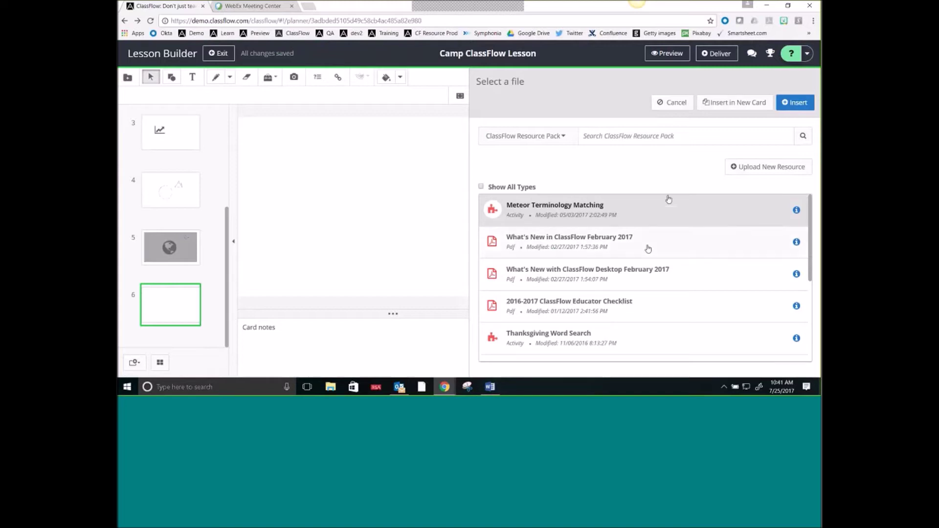
# Step: Find the Lesson Building Resources folder in the resource pack and open its Widgets subfolder
pyautogui.scroll(-5, 648, 249)
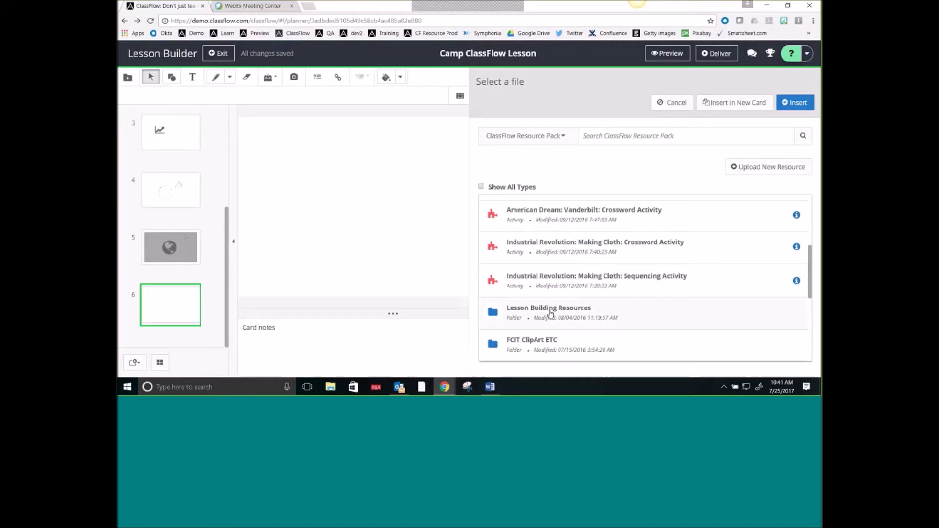
pyautogui.scroll(-5, 550, 313)
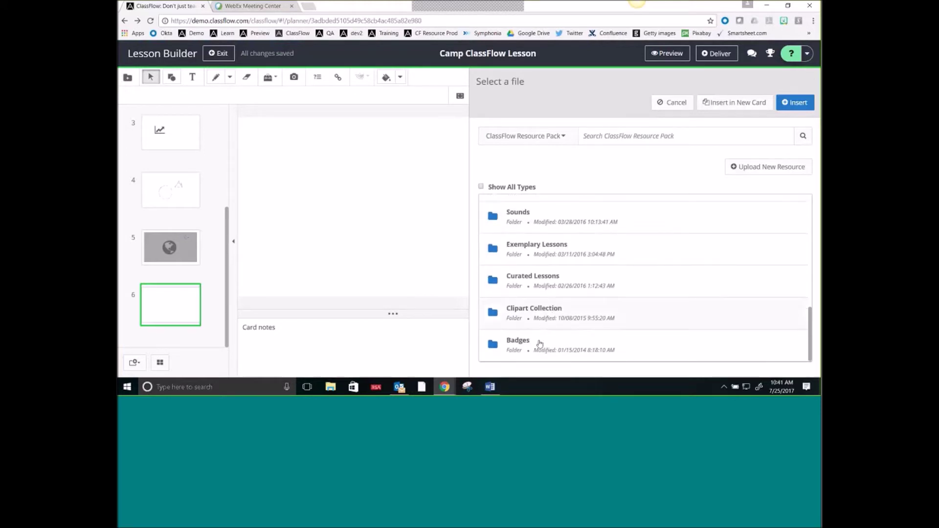
pyautogui.scroll(3, 542, 286)
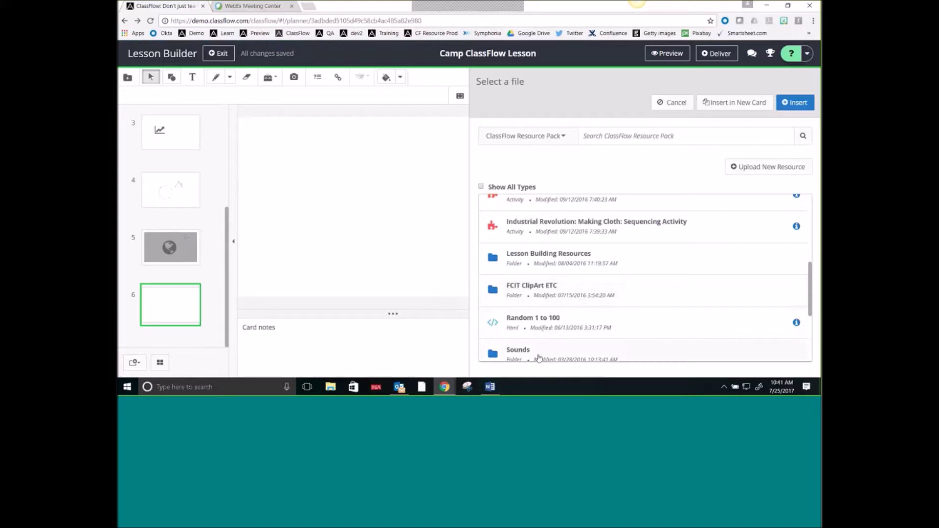
pyautogui.click(577, 266)
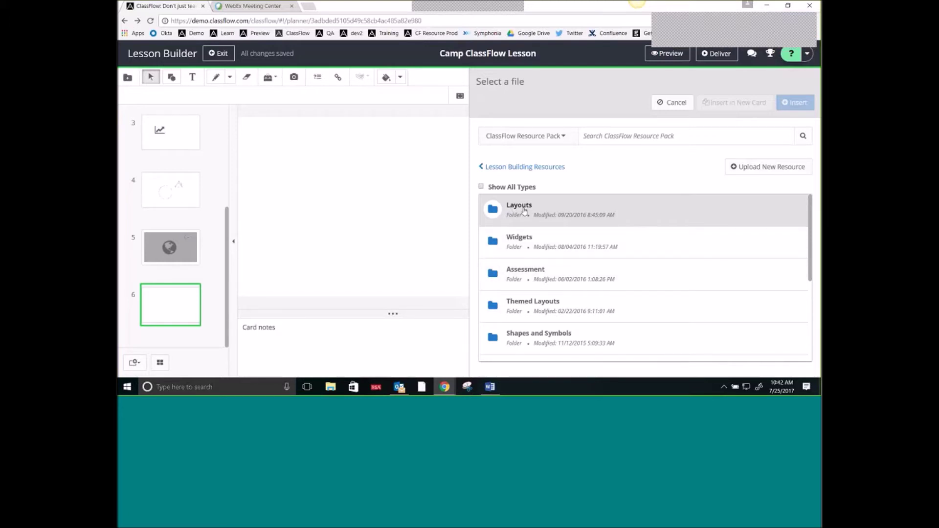
pyautogui.click(514, 250)
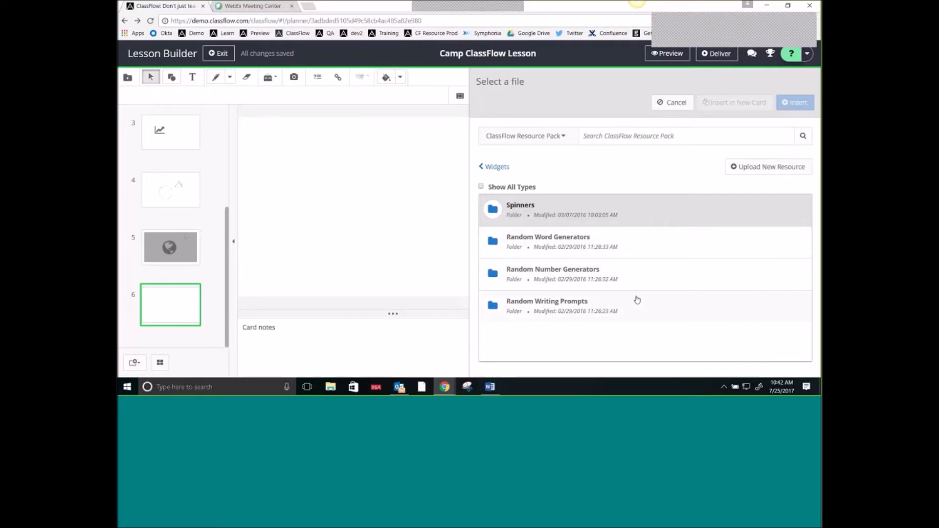
# Step: Look through the Spinners folder, return to Widgets, and open the Random Word Generators folder
pyautogui.click(507, 205)
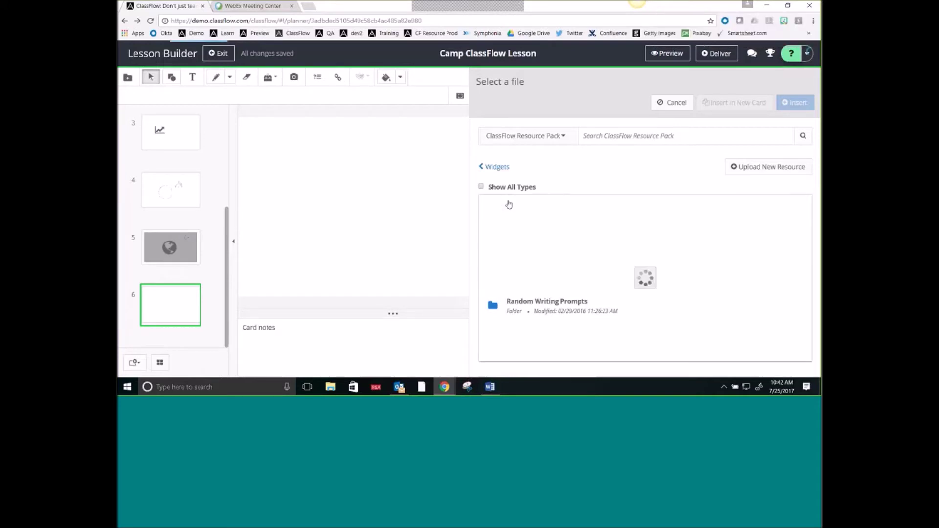
pyautogui.scroll(-3, 588, 239)
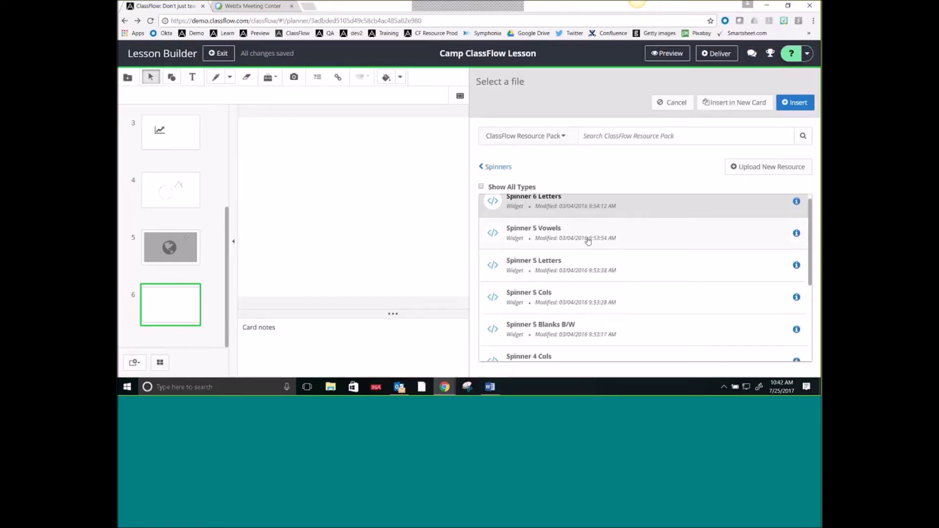
pyautogui.scroll(-1, 588, 240)
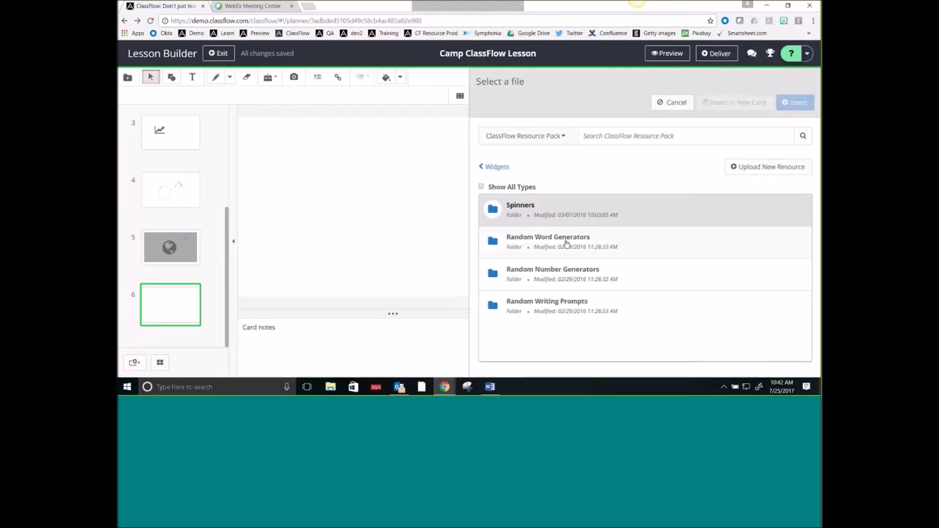
pyautogui.doubleClick(565, 242)
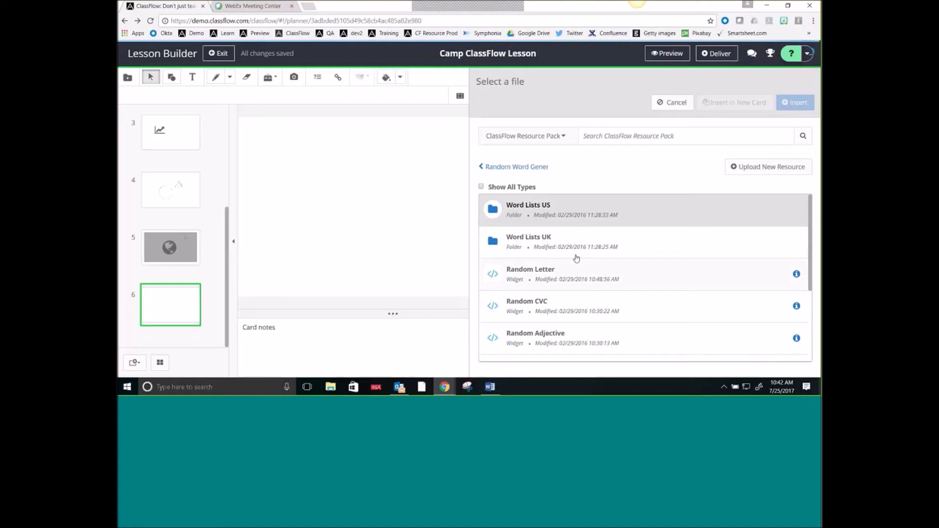
# Step: Insert the Random Adjective widget from the Random Word Generators folder onto card 6
pyautogui.scroll(-2, 550, 269)
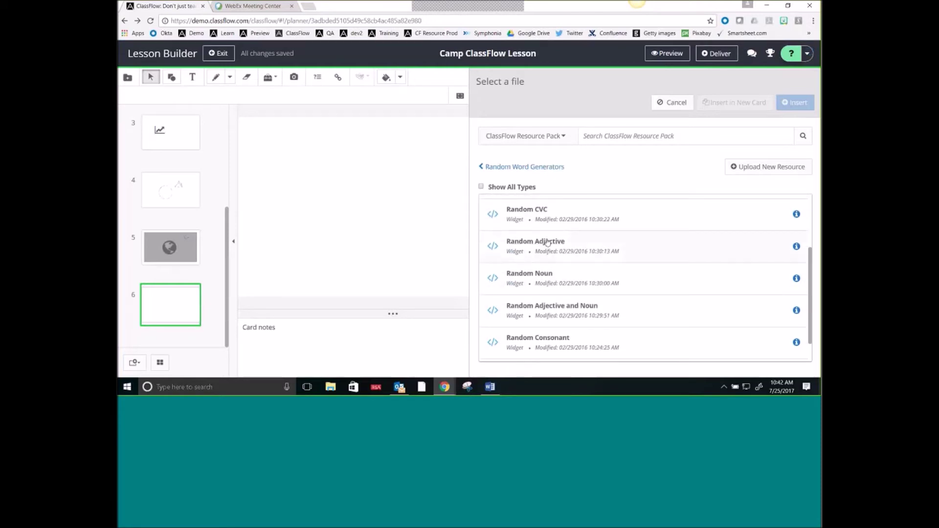
pyautogui.click(547, 242)
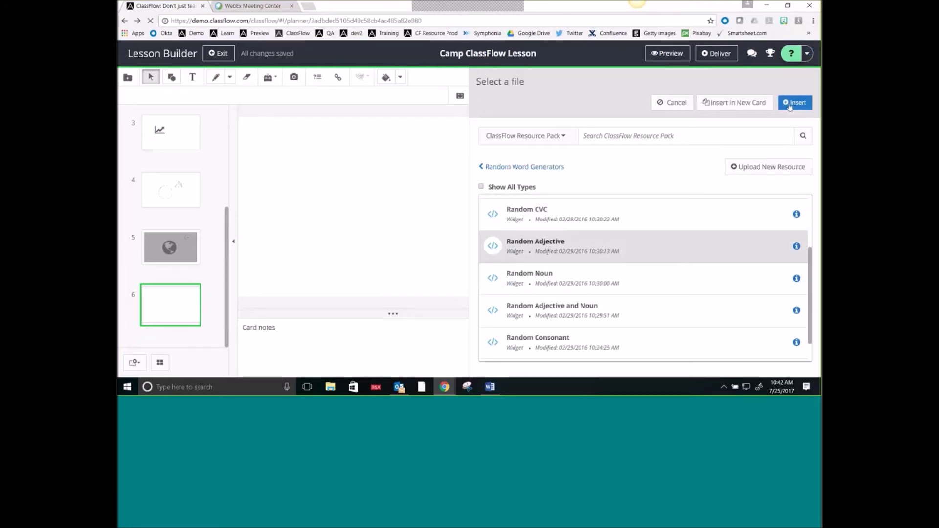
pyautogui.click(789, 104)
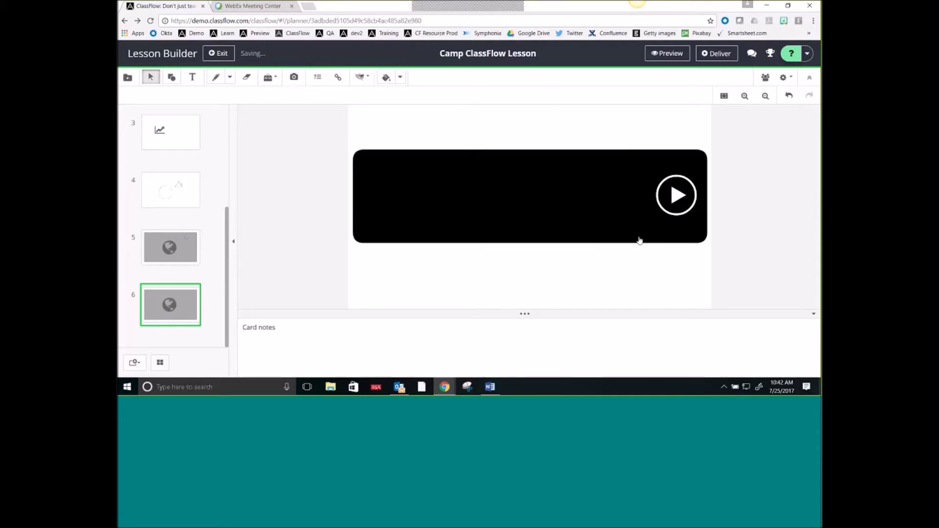
# Step: Preview card 6, generate several random adjectives with the widget, and return to the lesson builder
pyautogui.click(670, 183)
pyautogui.click(657, 57)
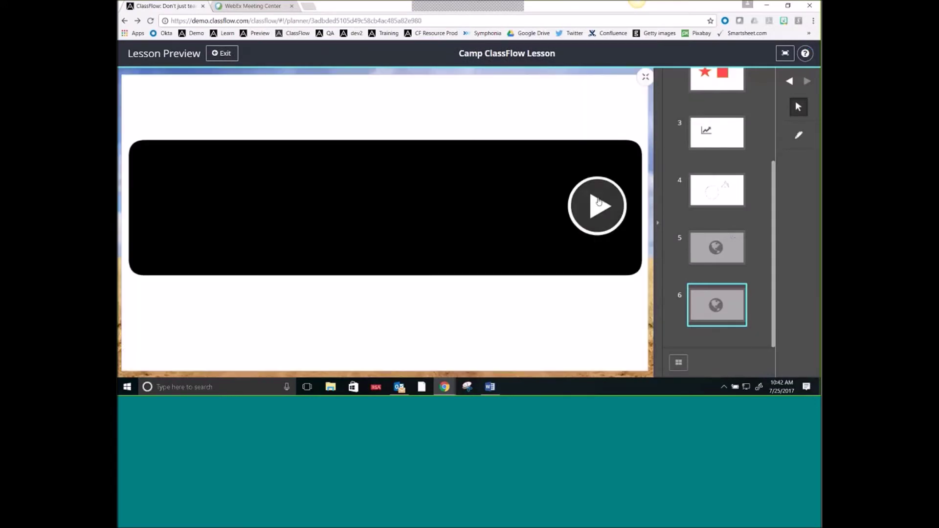
pyautogui.click(598, 200)
pyautogui.click(598, 201)
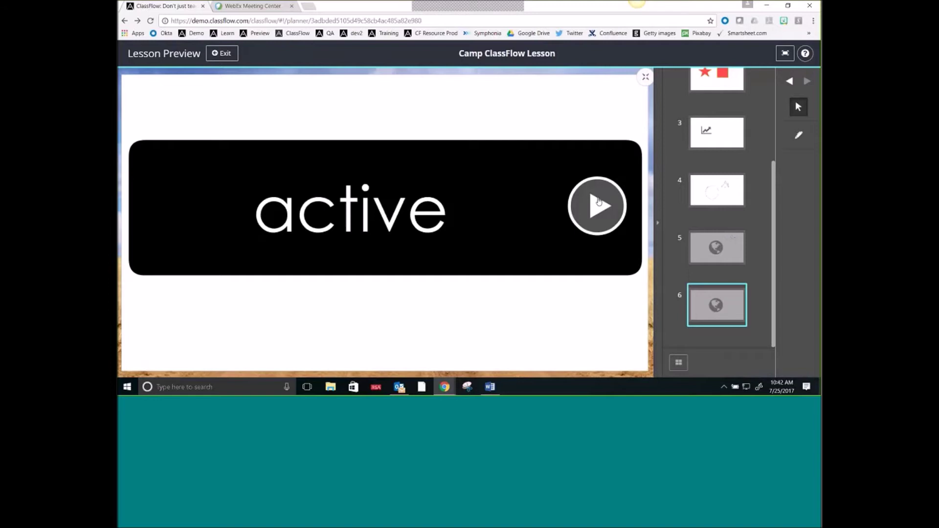
pyautogui.click(599, 201)
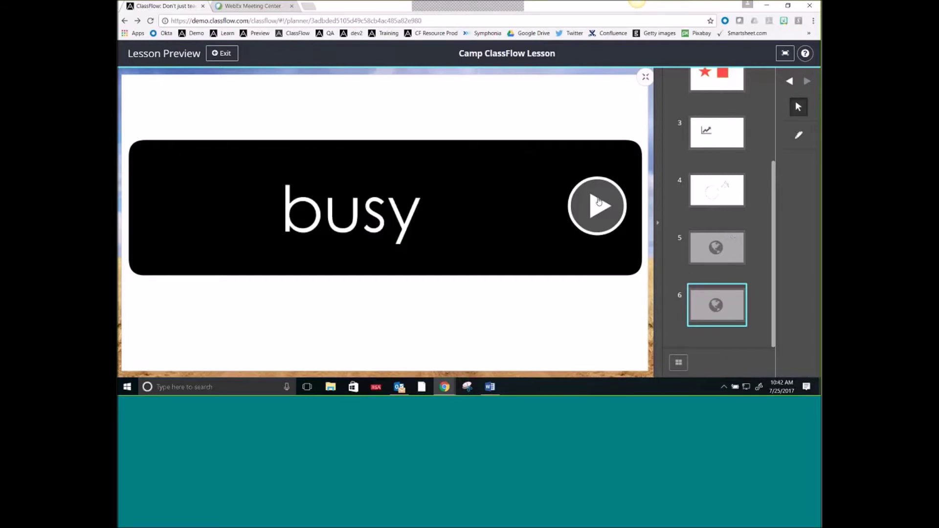
pyautogui.click(599, 200)
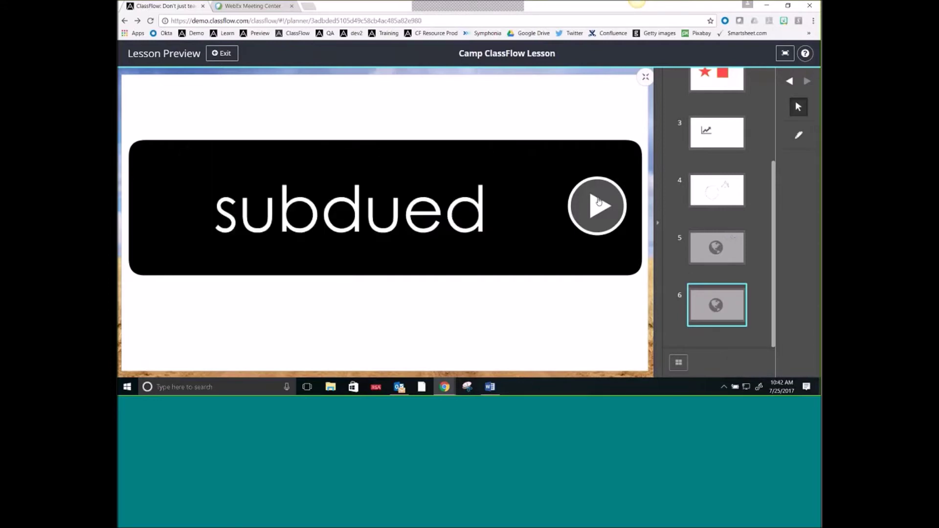
pyautogui.click(220, 54)
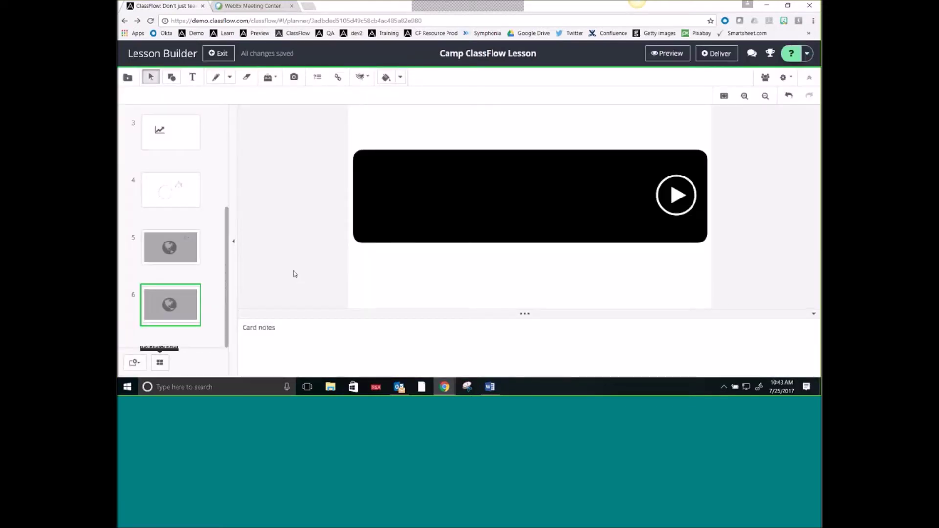
# Step: Add a seventh card and open the resource browser for it with My Resources as the source
pyautogui.click(134, 363)
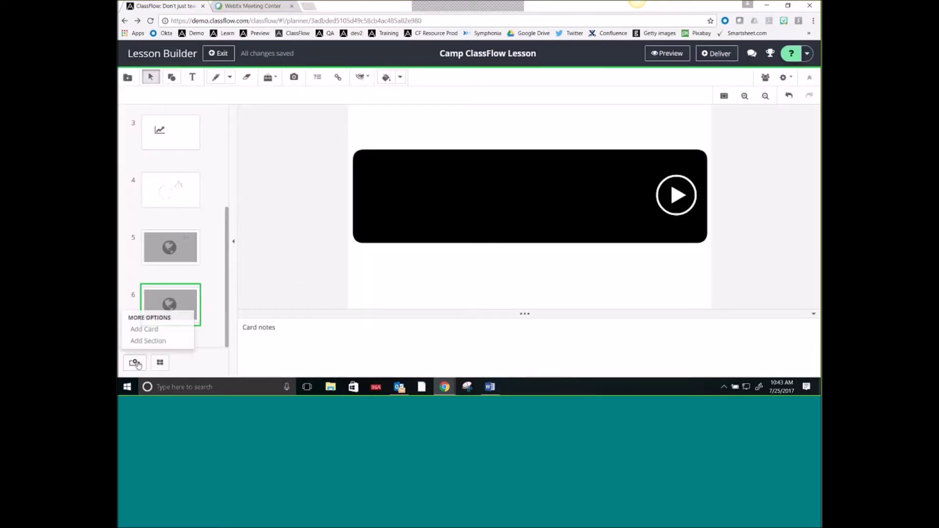
pyautogui.click(146, 333)
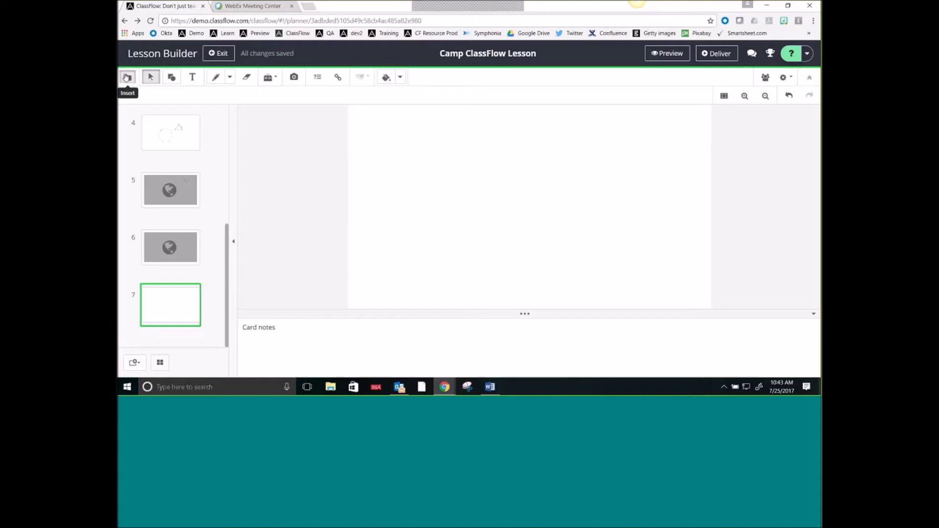
pyautogui.click(127, 77)
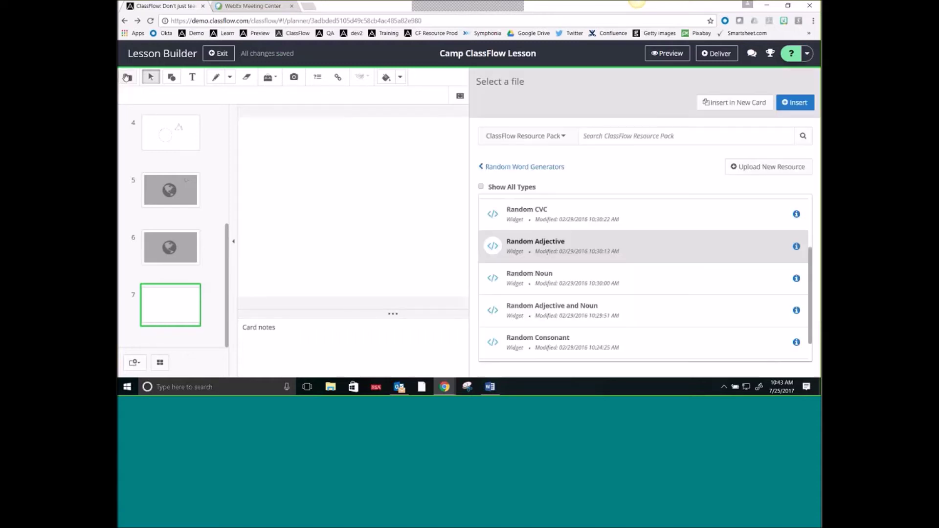
pyautogui.click(492, 168)
pyautogui.click(500, 169)
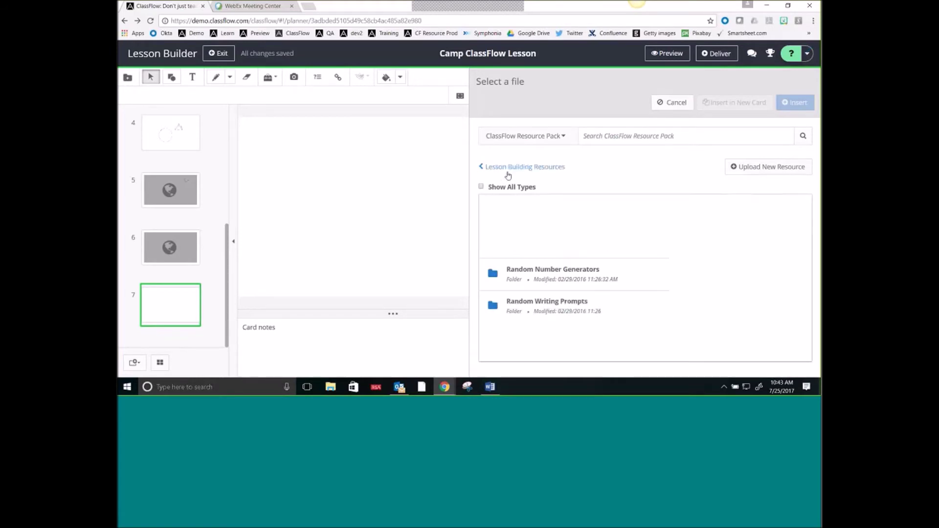
pyautogui.click(494, 167)
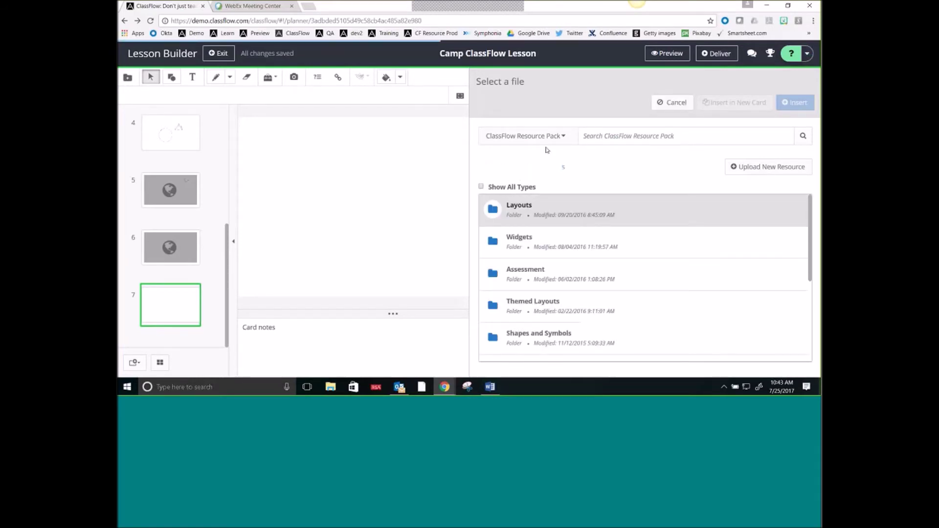
pyautogui.click(547, 140)
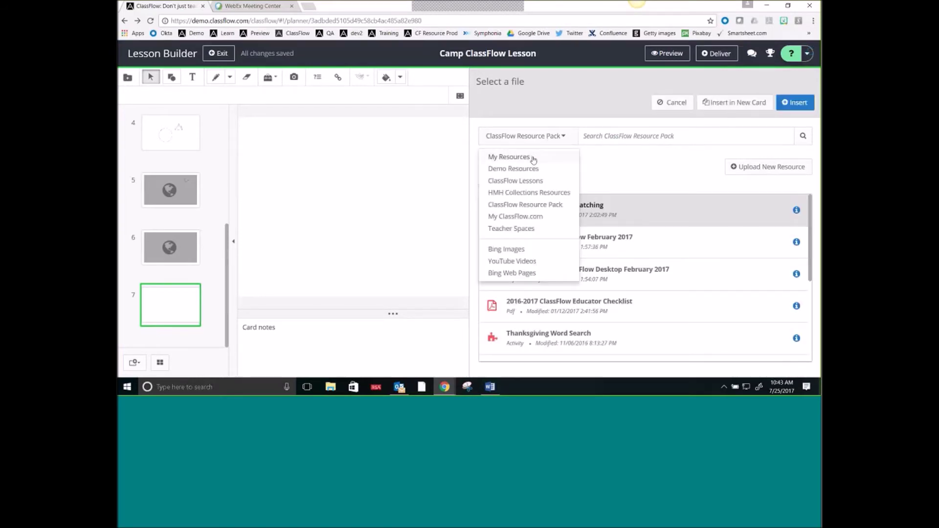
pyautogui.click(534, 158)
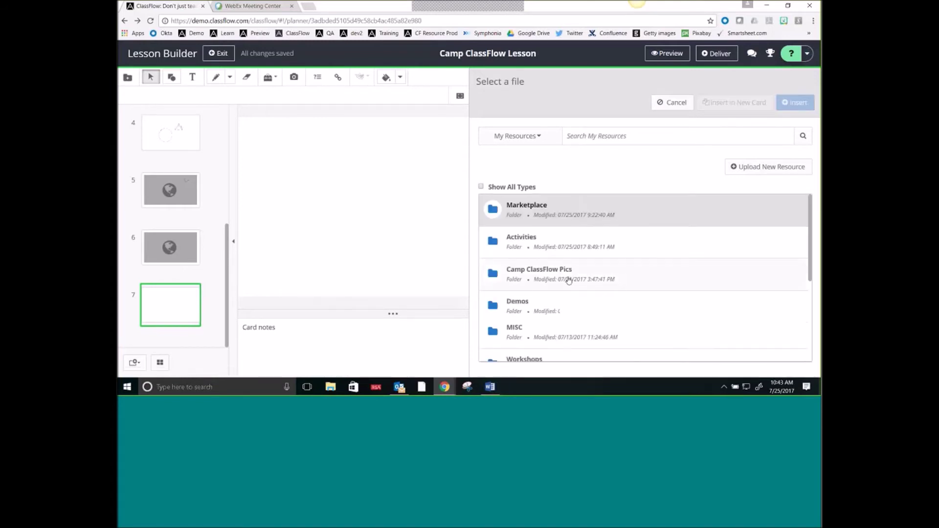
# Step: Find the ISTE folder in My Resources and open its Friends subfolder
pyautogui.scroll(-2, 569, 279)
pyautogui.scroll(-1, 568, 279)
pyautogui.click(528, 296)
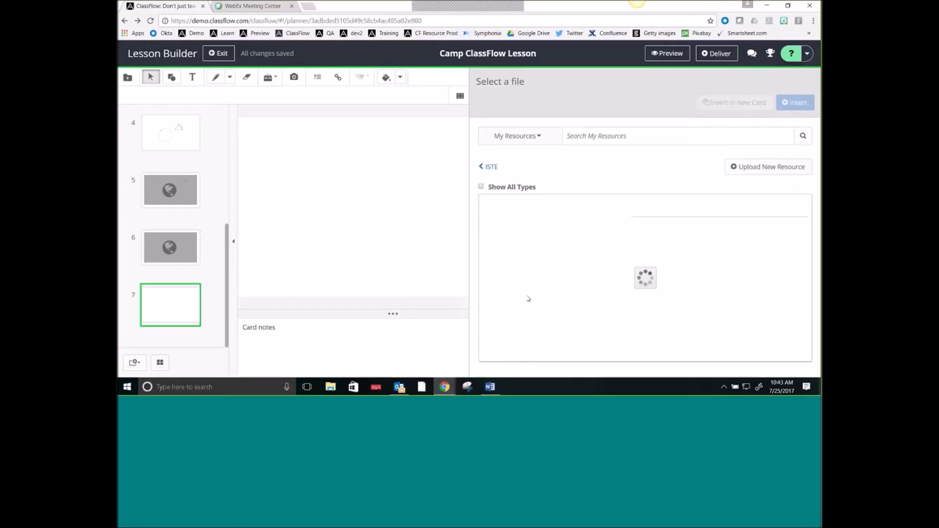
pyautogui.click(566, 205)
pyautogui.scroll(-2, 548, 266)
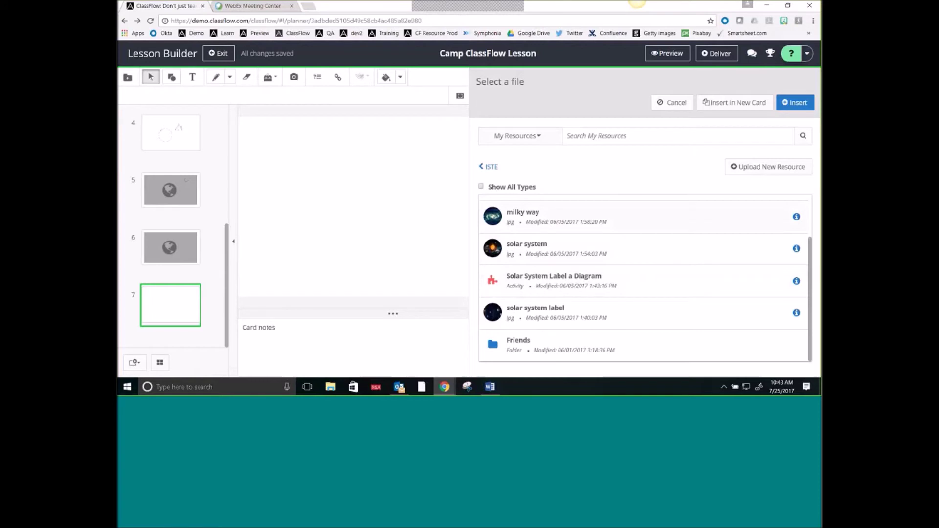
pyautogui.click(531, 349)
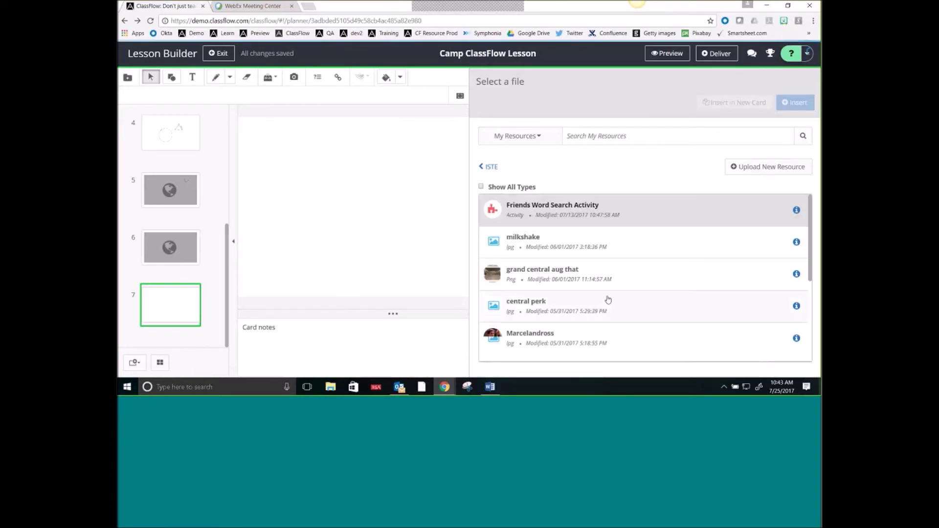
# Step: Look through the Friends folder and insert the Recording #48 MP4 video onto card 7
pyautogui.click(607, 297)
pyautogui.scroll(-2, 607, 297)
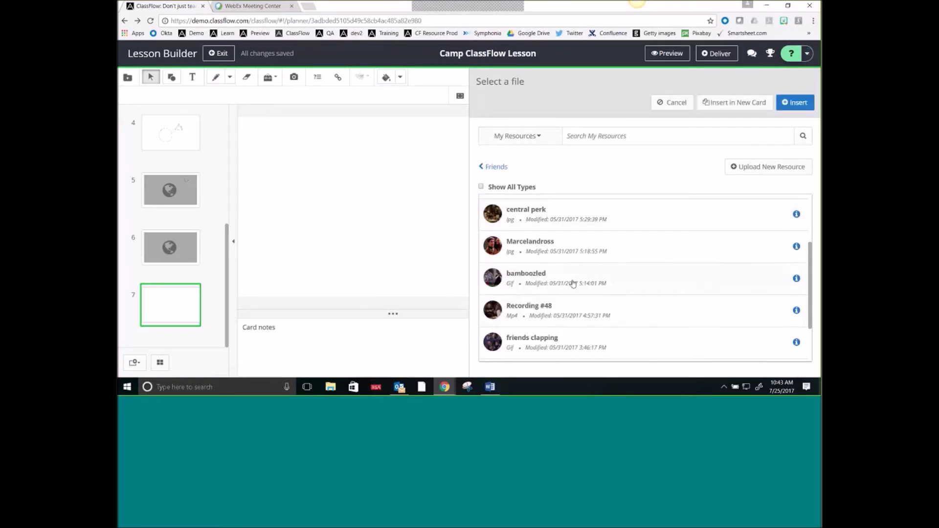
pyautogui.scroll(-2, 524, 295)
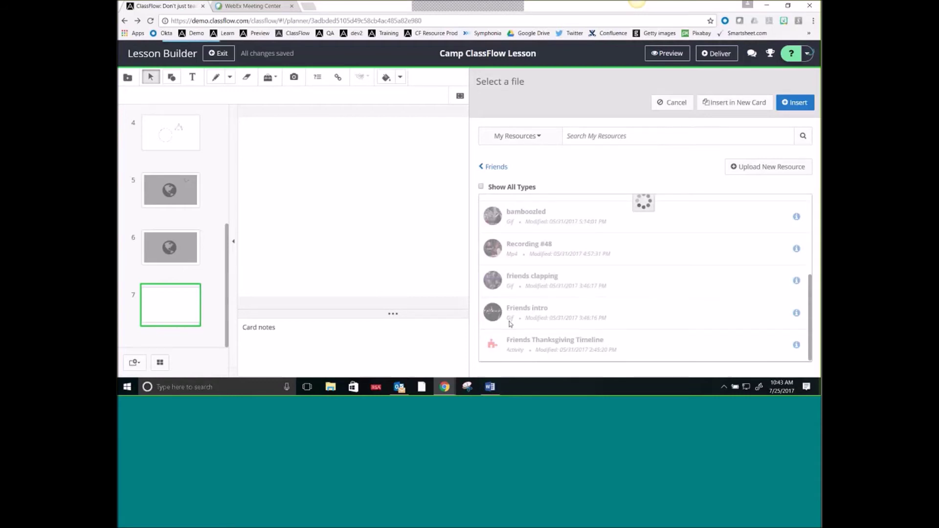
pyautogui.scroll(-1, 521, 300)
pyautogui.scroll(-4, 521, 300)
pyautogui.scroll(-5, 590, 252)
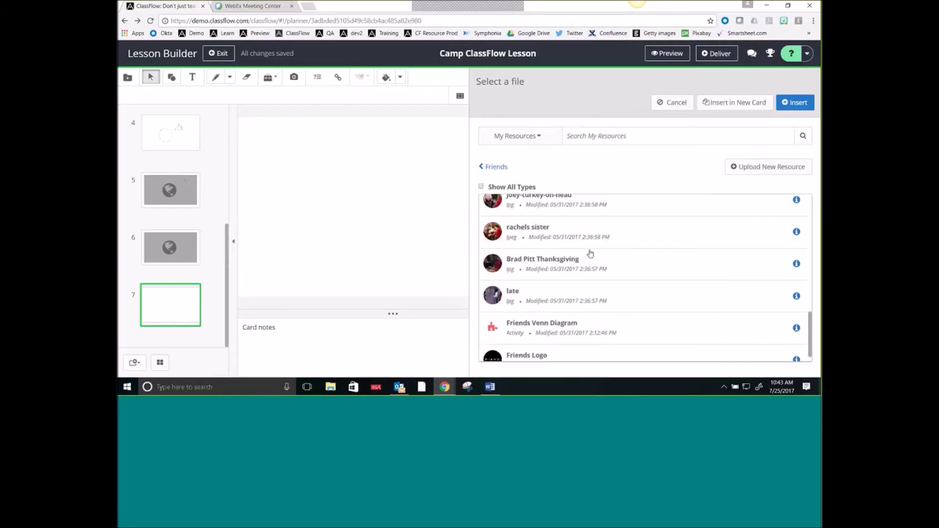
pyautogui.scroll(12, 583, 284)
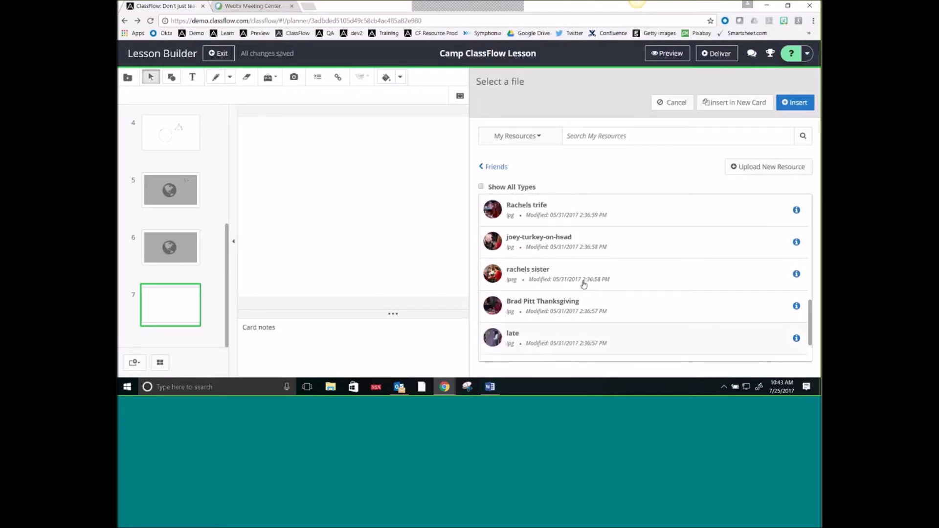
pyautogui.scroll(-4, 583, 284)
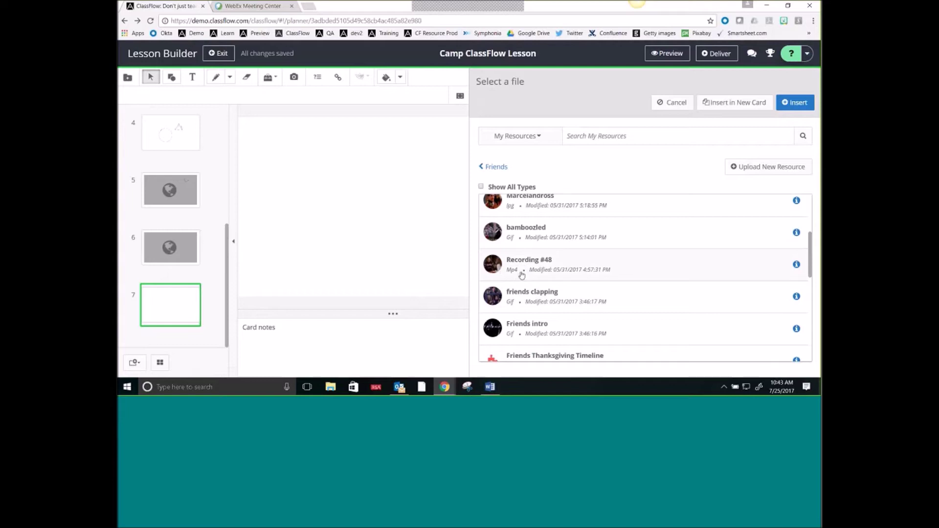
pyautogui.click(522, 274)
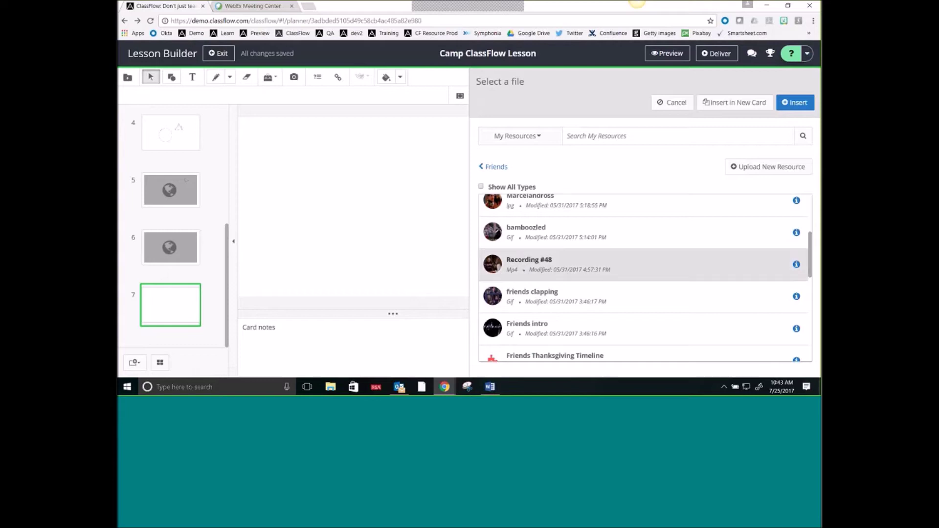
pyautogui.click(792, 102)
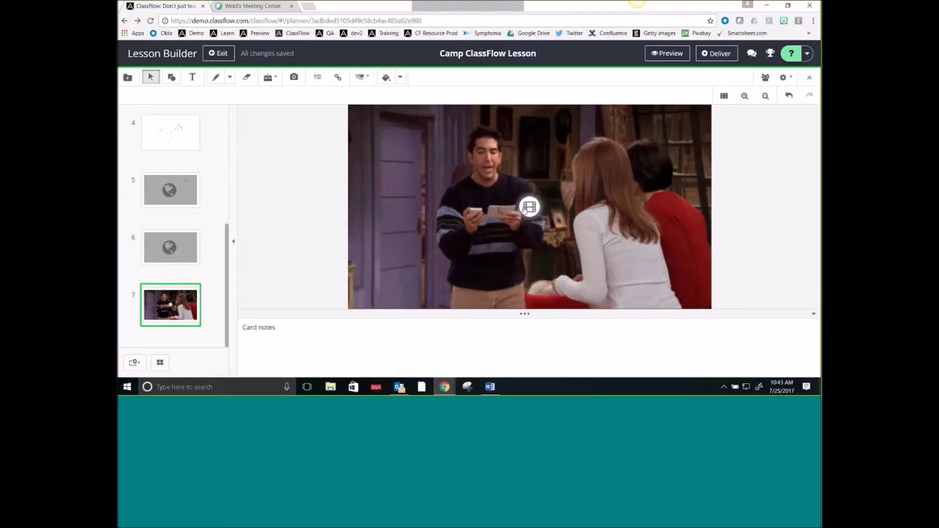
# Step: Preview card 7, play the start of its video, pause it, and return to the lesson builder
pyautogui.click(660, 54)
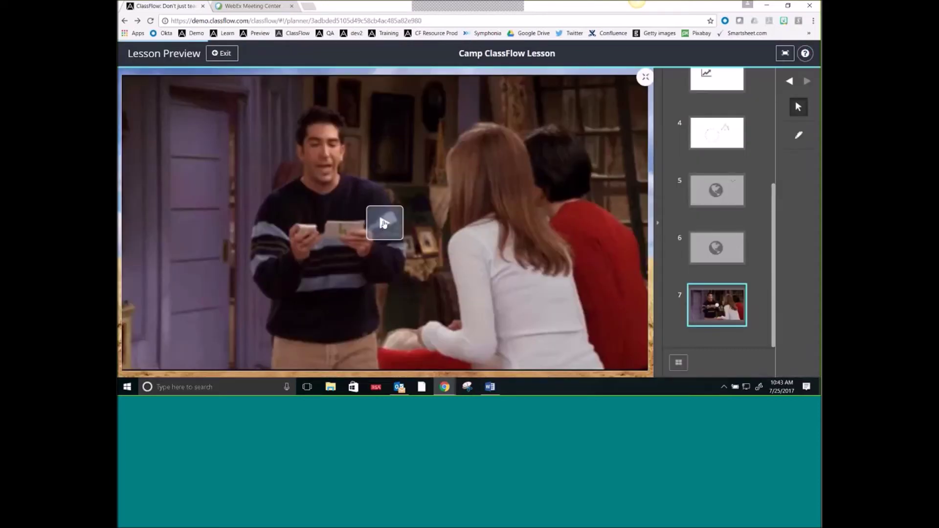
pyautogui.click(383, 223)
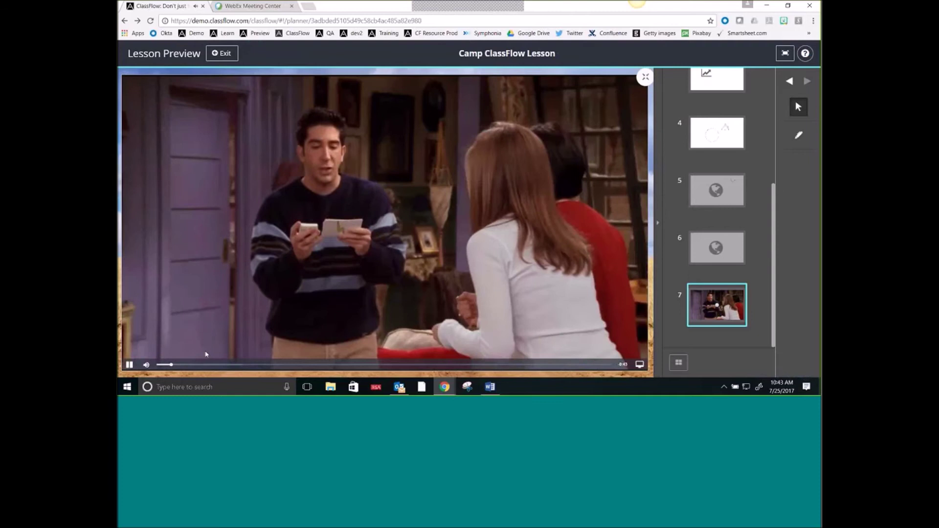
pyautogui.click(130, 365)
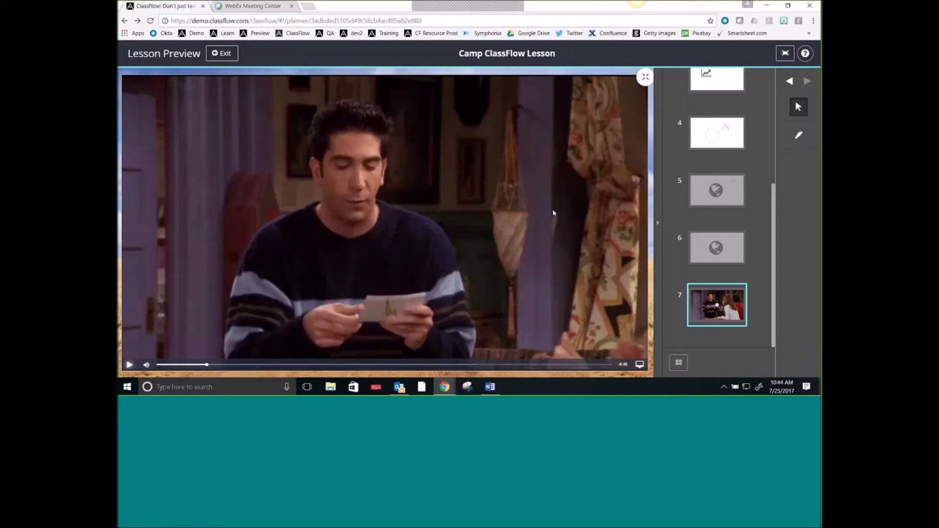
pyautogui.click(223, 54)
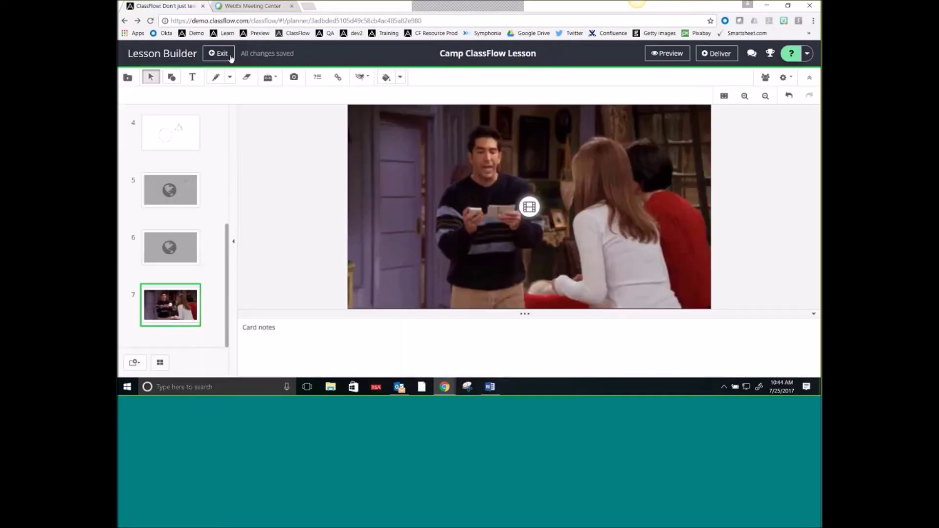
# Step: Add an eighth card and open the resource browser for it with Bing Images as the source
pyautogui.click(134, 362)
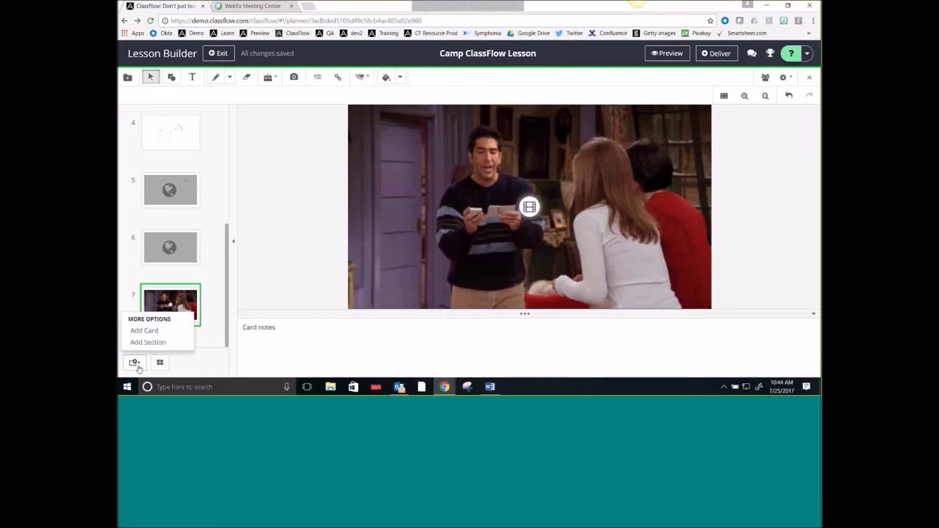
pyautogui.click(144, 332)
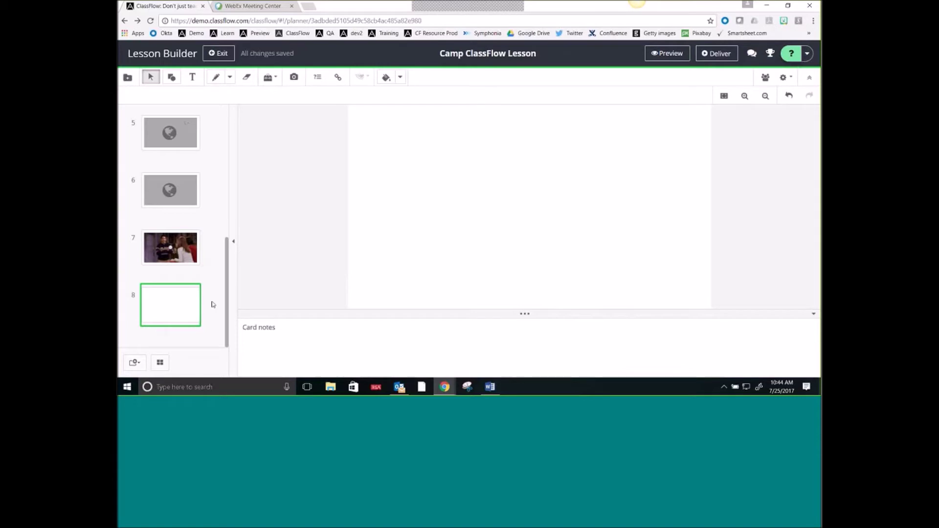
pyautogui.click(128, 80)
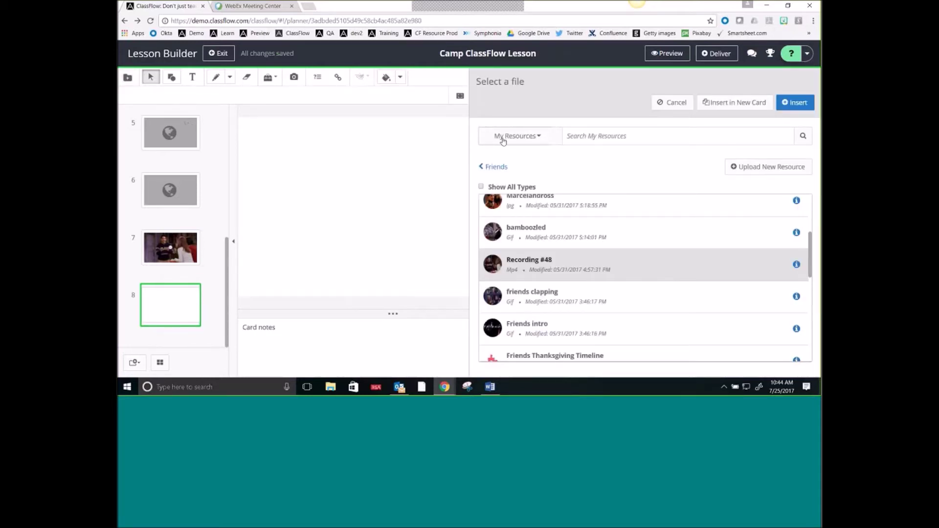
pyautogui.click(537, 141)
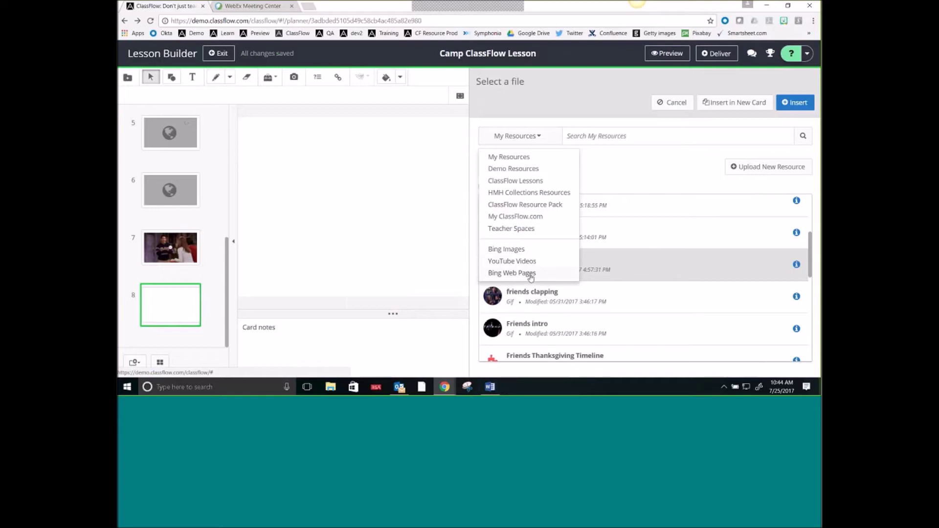
pyautogui.click(532, 250)
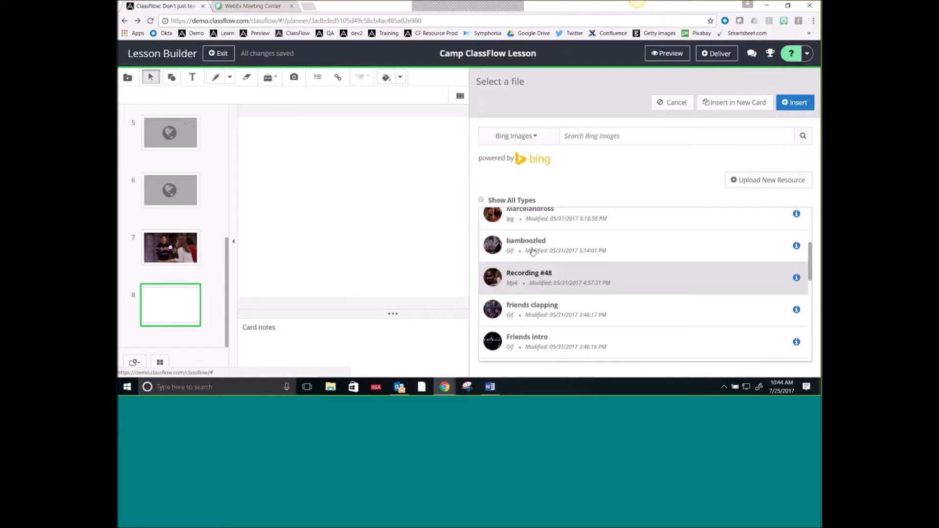
# Step: Search Bing Images for "triangle" and show the details of the "Triangle Blue triangle image - vector" result
pyautogui.click(627, 135)
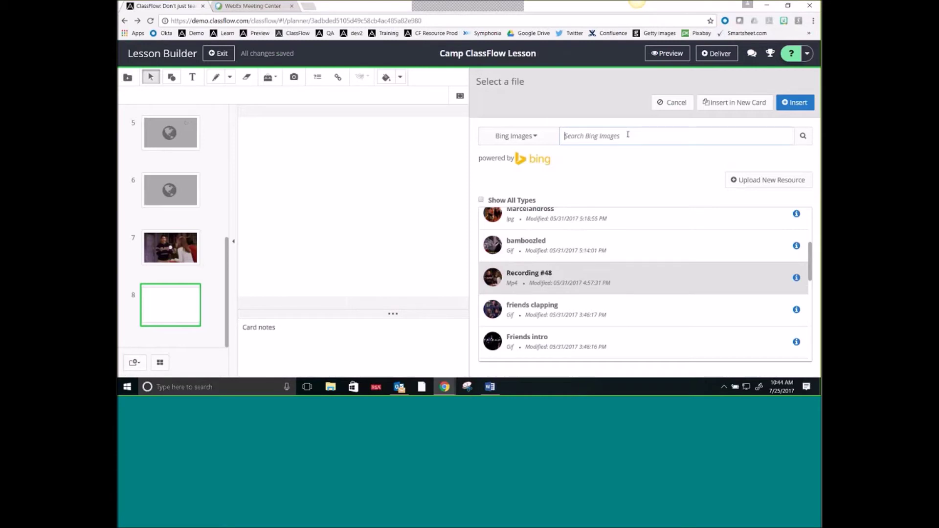
pyautogui.write('triangle')
pyautogui.press('Return')
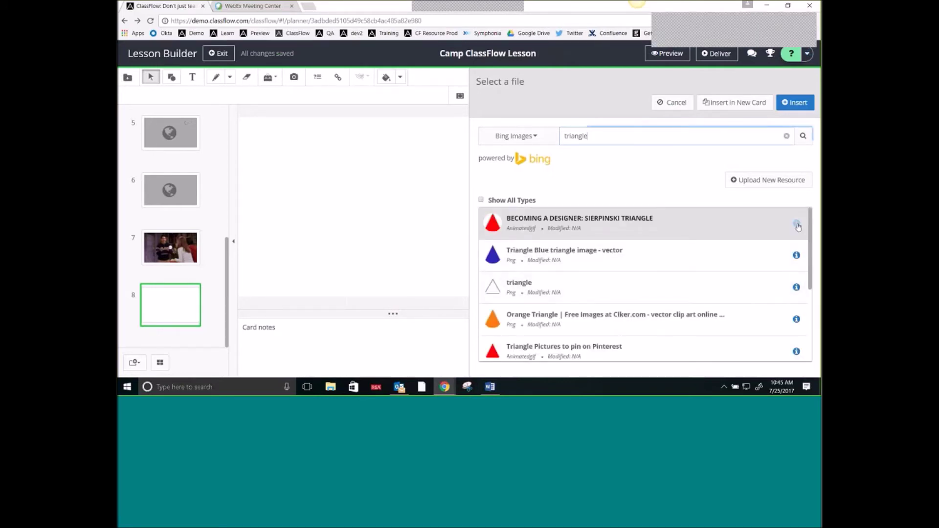
pyautogui.click(796, 258)
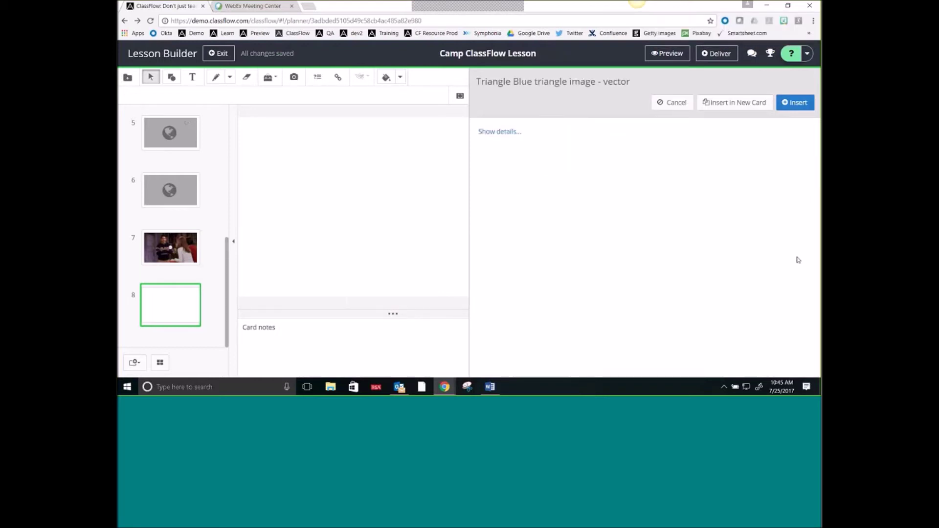
pyautogui.click(493, 132)
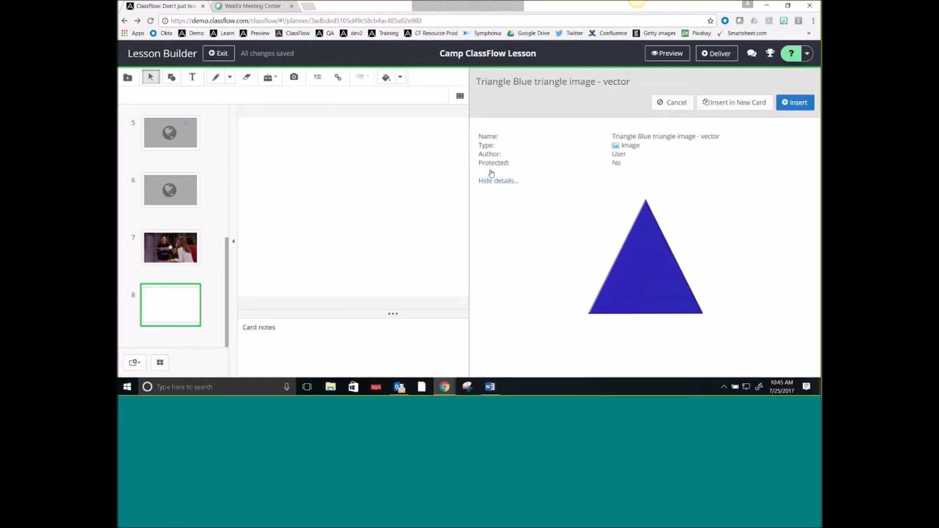
# Step: Insert the blue triangle image onto card 8 and close the resource browser
pyautogui.click(794, 102)
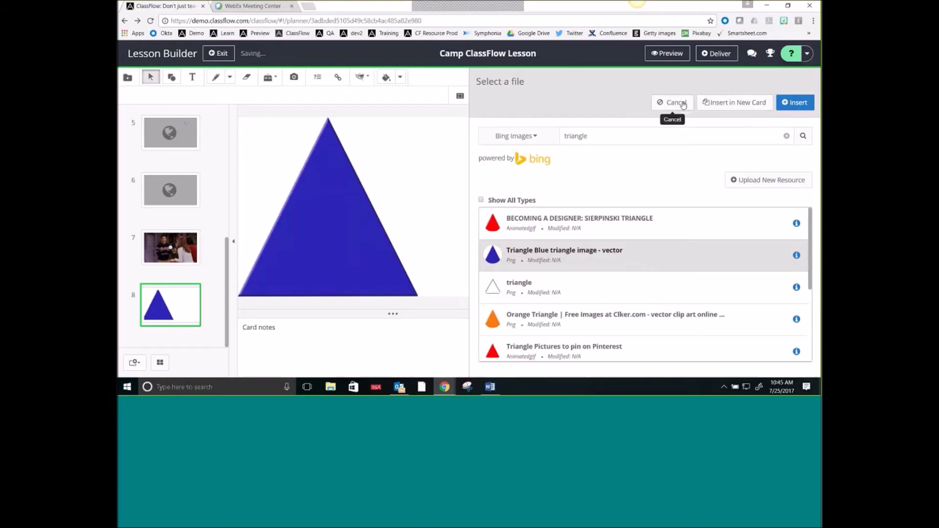
pyautogui.scroll(-3, 627, 299)
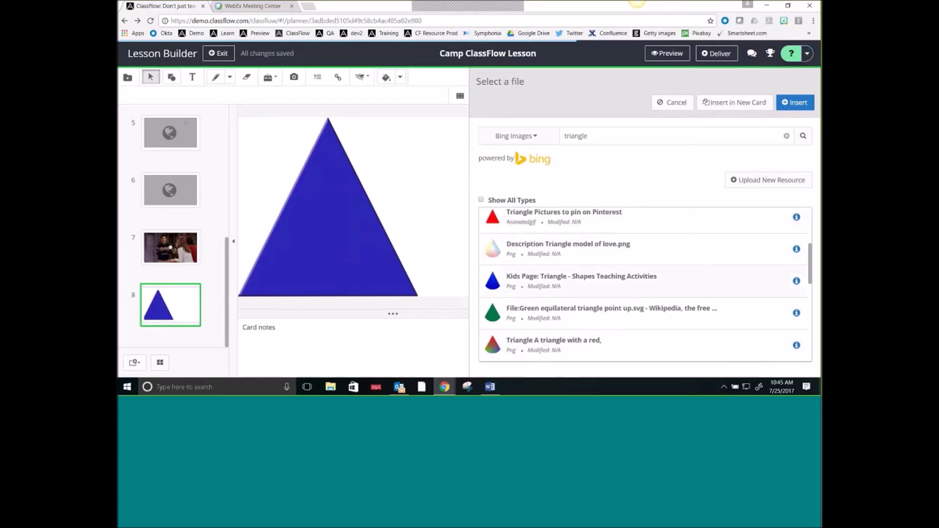
pyautogui.click(675, 103)
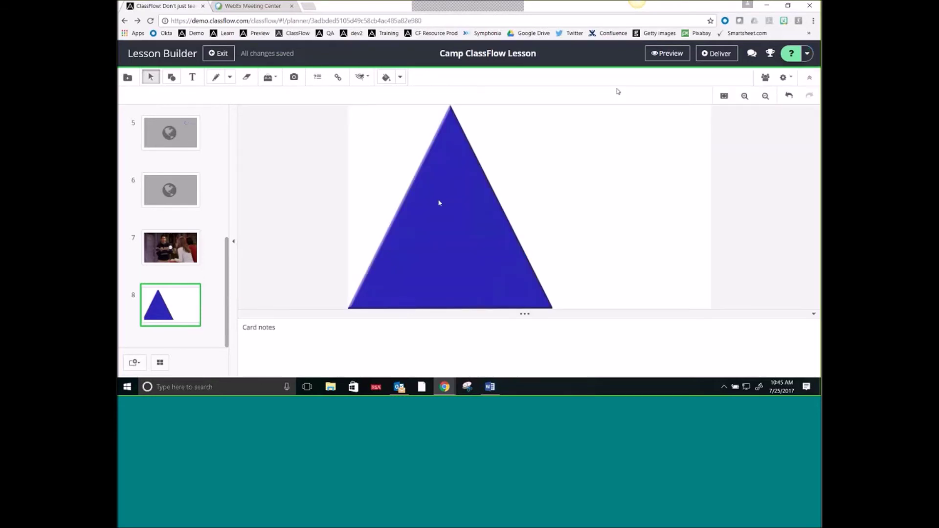
# Step: Shrink the blue triangle on card 8 and place it slightly in from the card's edges
pyautogui.moveTo(454, 224); pyautogui.dragTo(478, 224)
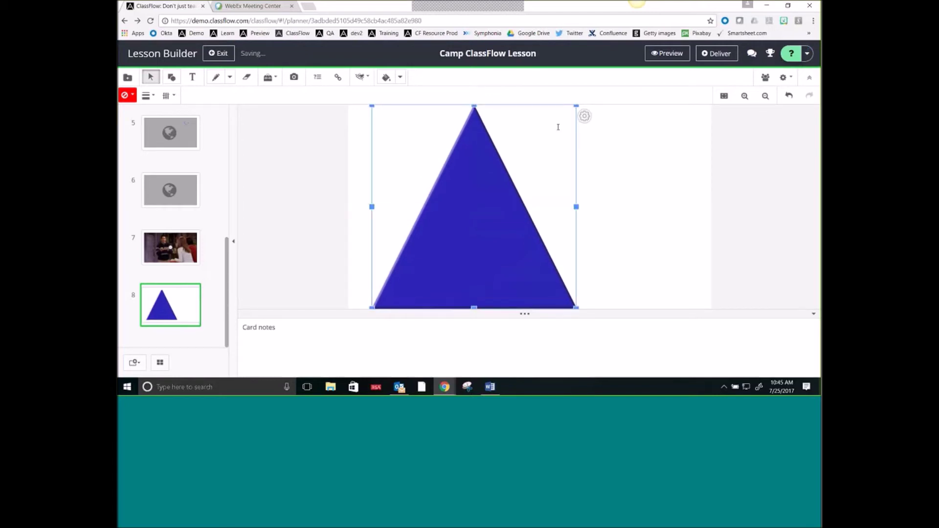
pyautogui.click(530, 162)
pyautogui.click(469, 243)
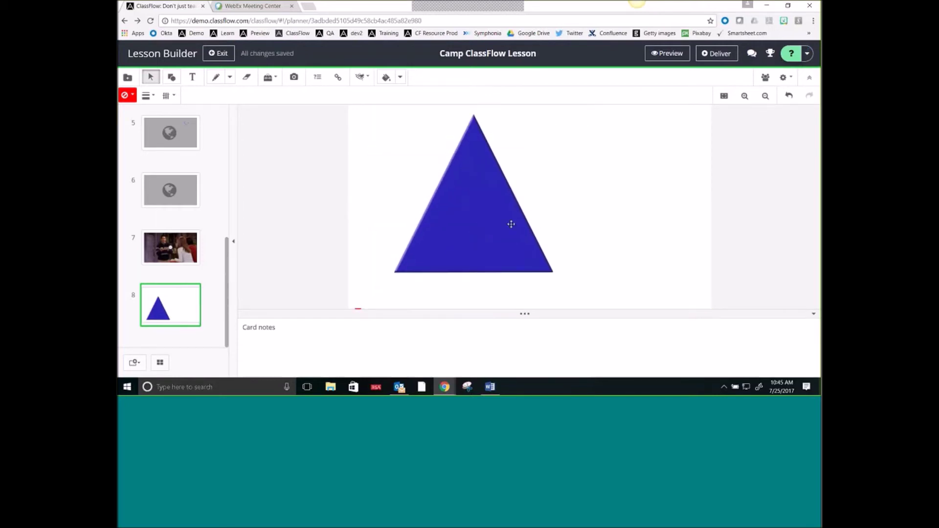
pyautogui.click(663, 257)
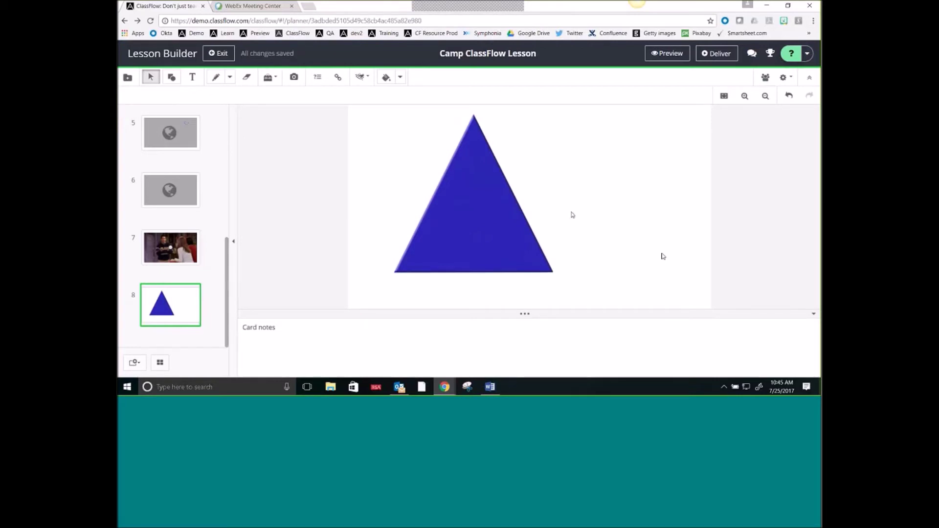
# Step: Shift the blue triangle slightly, set its Anchor property to Anchor Rotate, and try its rotation handle
pyautogui.click(456, 207)
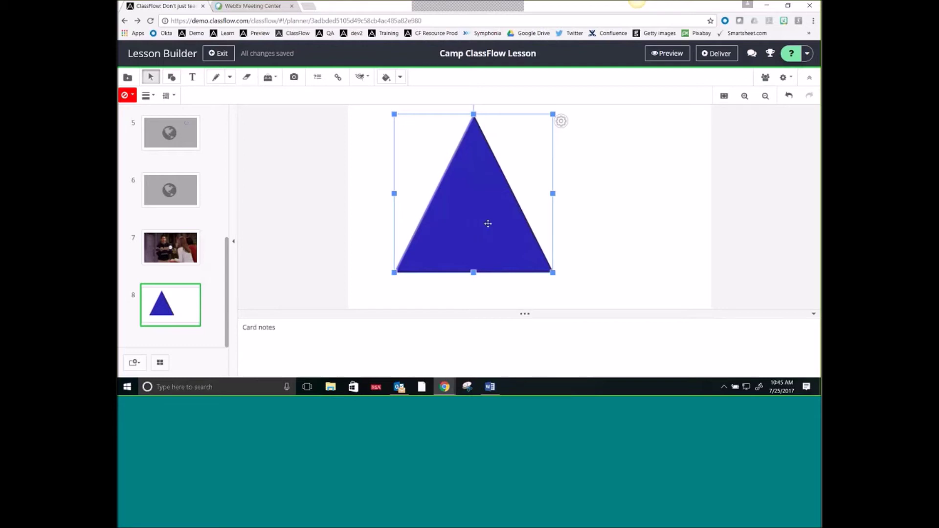
pyautogui.moveTo(495, 204); pyautogui.dragTo(508, 208)
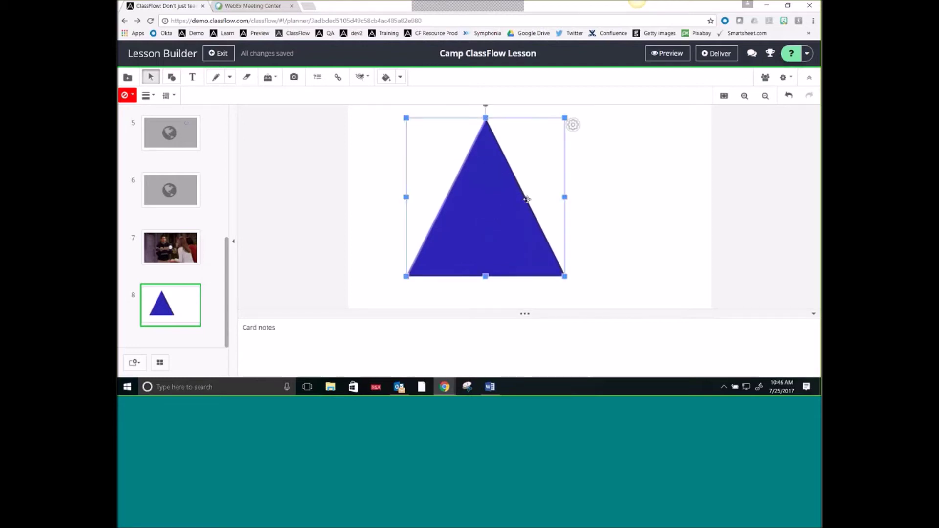
pyautogui.click(572, 125)
pyautogui.moveTo(587, 161)
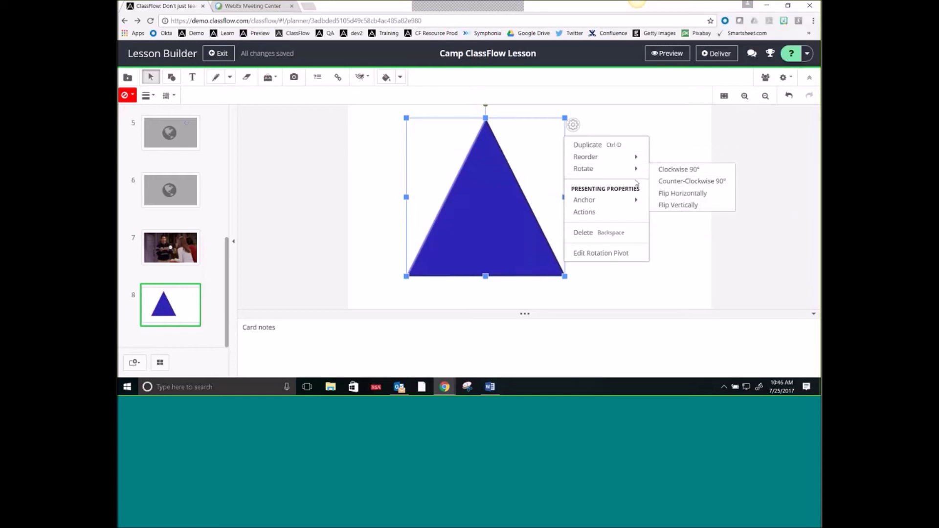
pyautogui.moveTo(635, 206)
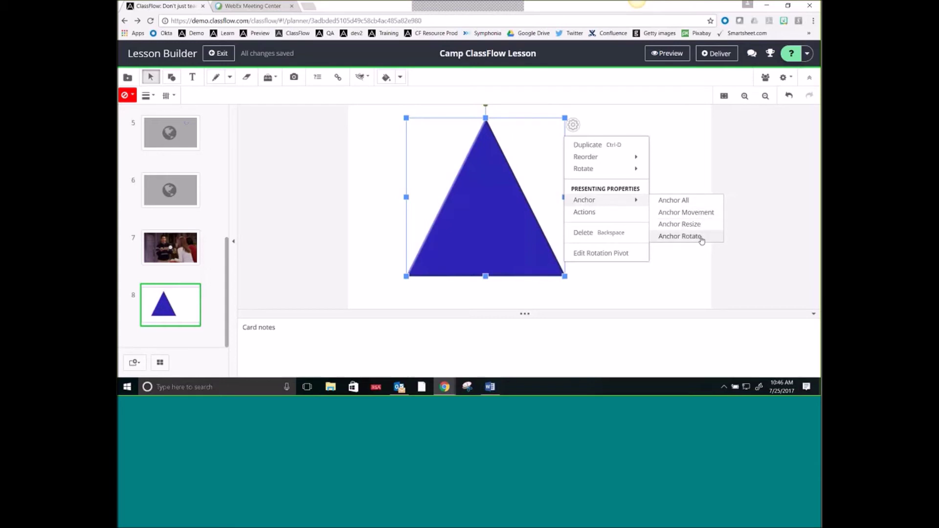
pyautogui.click(680, 236)
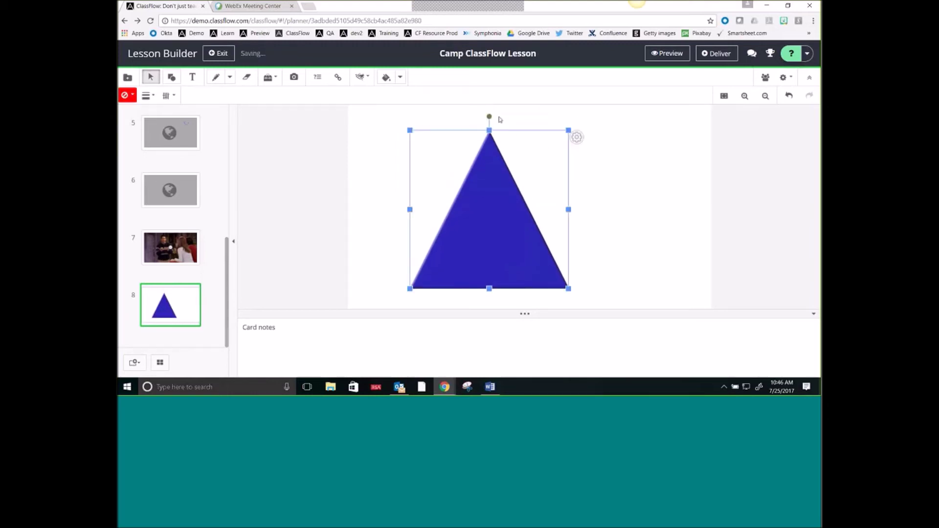
pyautogui.moveTo(488, 117)
pyautogui.mouseDown()
pyautogui.moveTo(542, 144)
pyautogui.moveTo(565, 185)
pyautogui.moveTo(542, 144)
pyautogui.moveTo(518, 122)
pyautogui.moveTo(557, 181)
pyautogui.moveTo(548, 221)
pyautogui.moveTo(524, 142)
pyautogui.moveTo(495, 125)
pyautogui.mouseUp()
# Step: Assign the Clone on Drag action type to the blue triangle and save the action
pyautogui.click(576, 137)
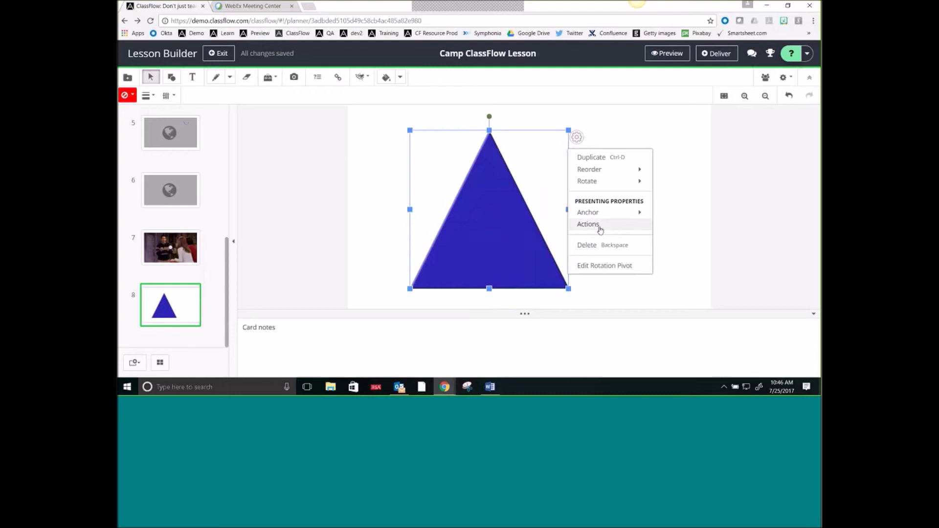
pyautogui.click(621, 226)
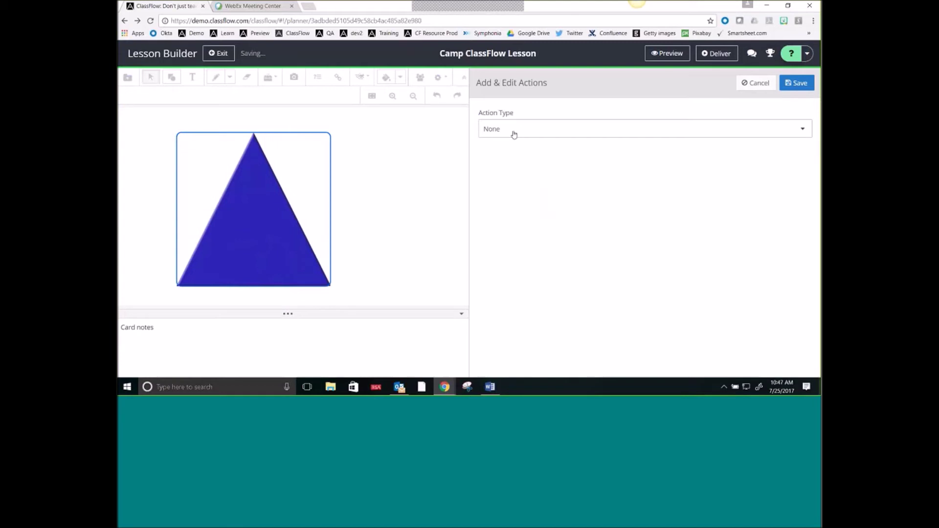
pyautogui.click(516, 130)
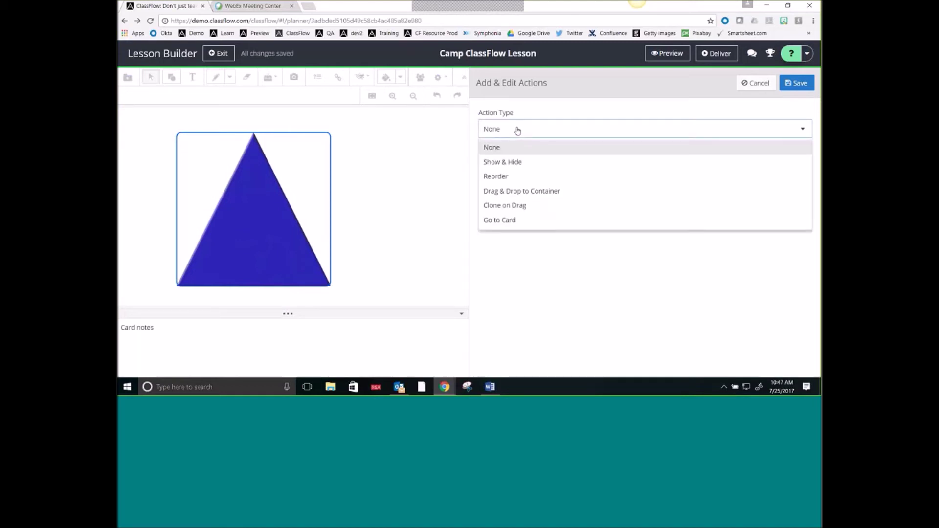
pyautogui.click(525, 206)
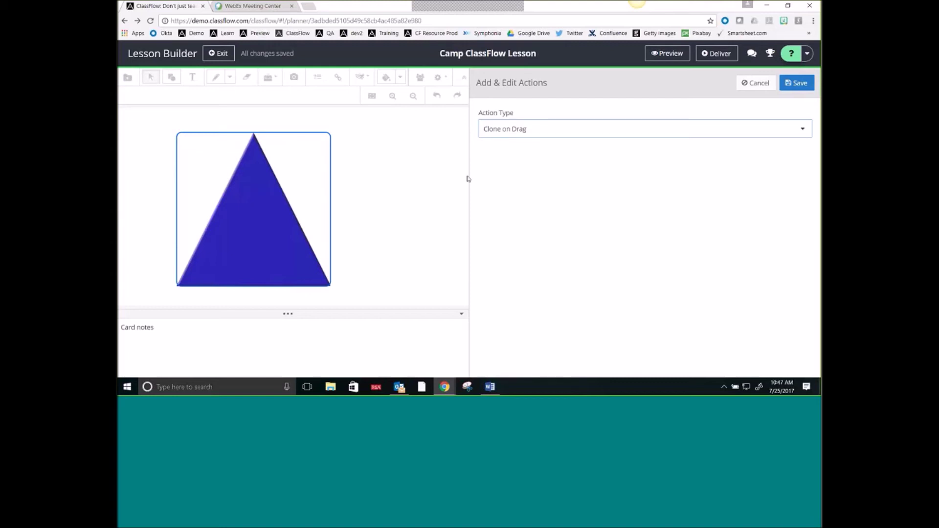
pyautogui.click(799, 81)
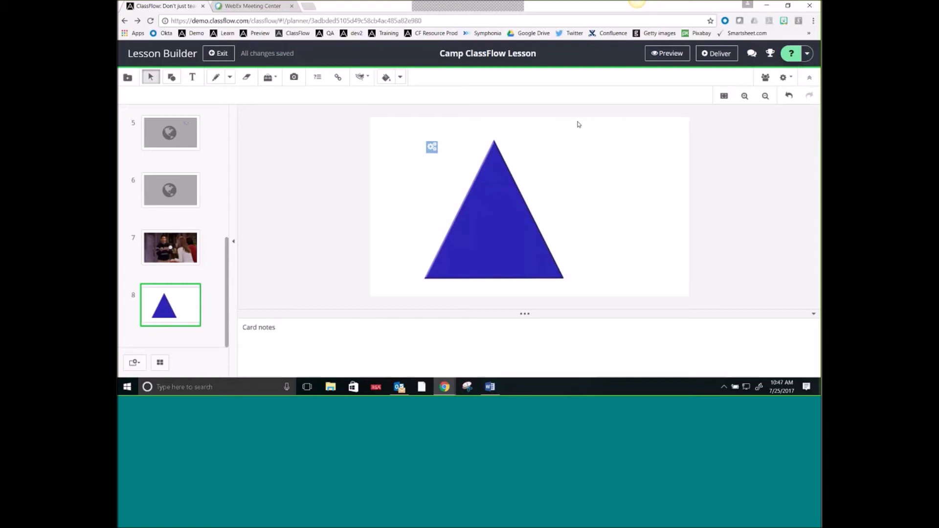
# Step: Preview card 8, pull several clones off the blue triangle across the card, and return to the lesson builder
pyautogui.click(667, 53)
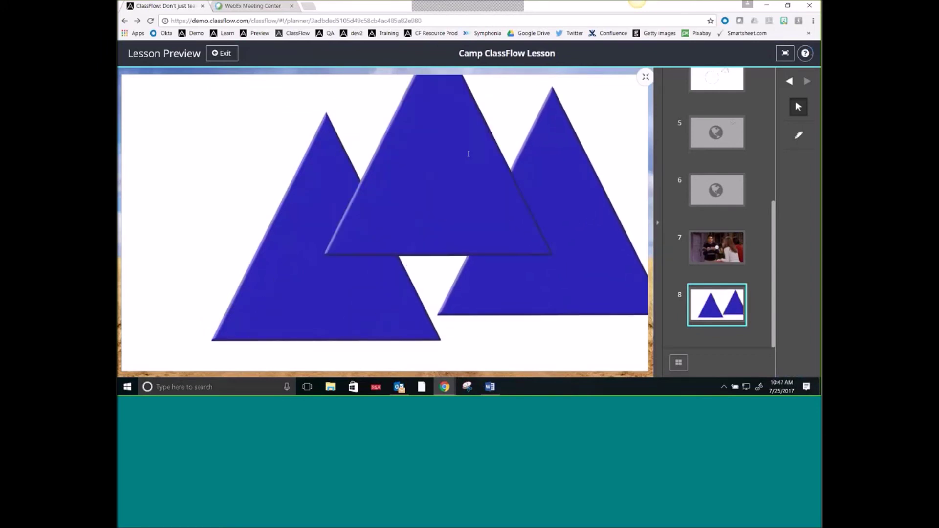
pyautogui.moveTo(328, 303); pyautogui.dragTo(215, 182)
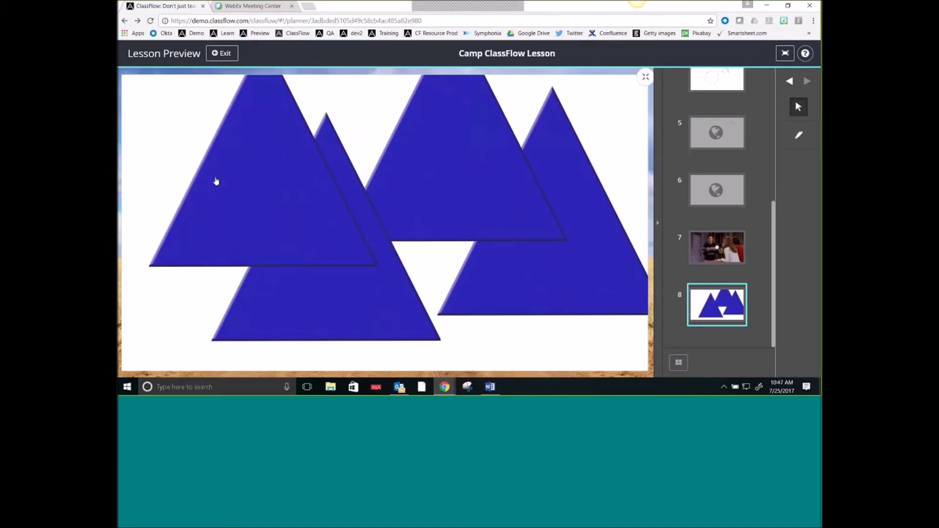
pyautogui.moveTo(316, 314); pyautogui.dragTo(189, 346)
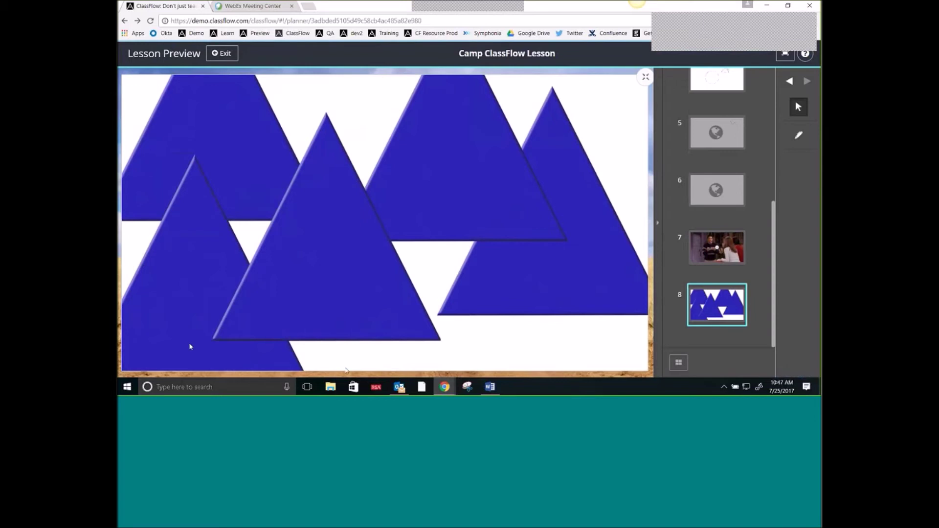
pyautogui.click(236, 55)
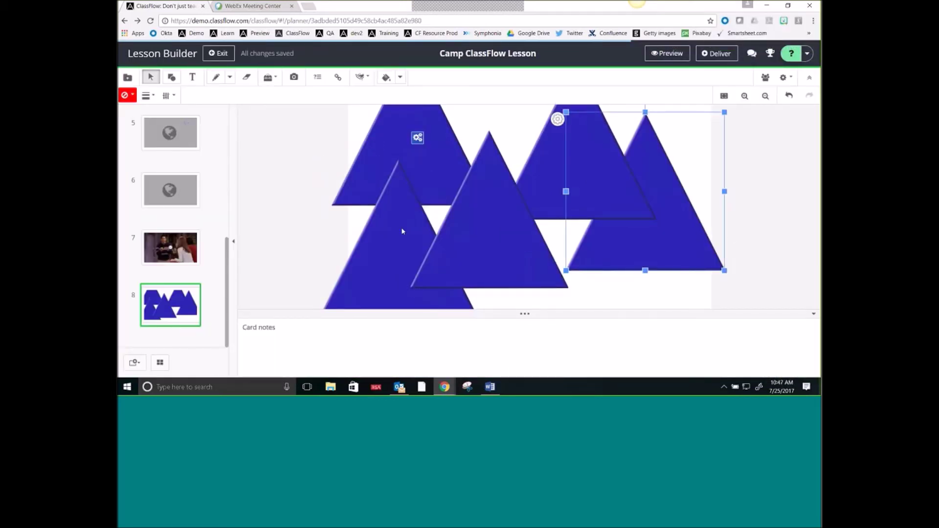
# Step: Add a ninth card and open the camera's image capture for it
pyautogui.click(135, 363)
pyautogui.click(142, 331)
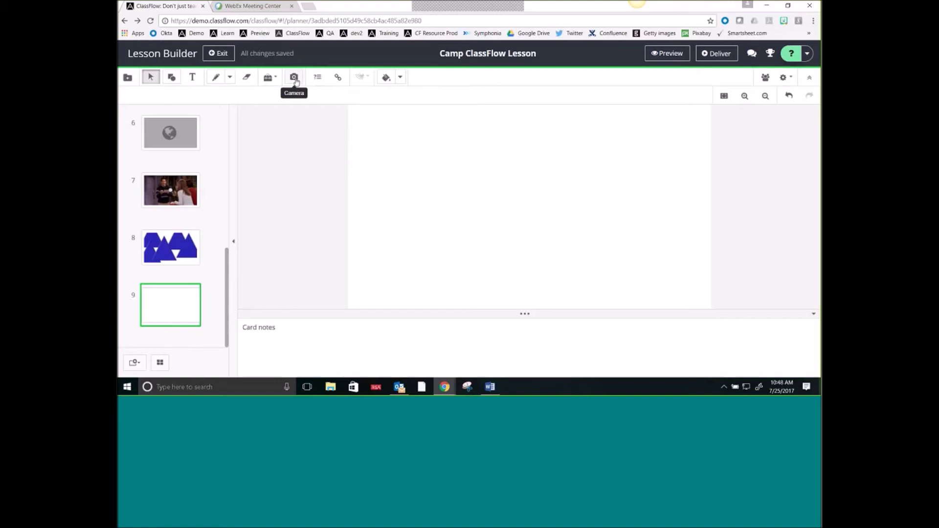
pyautogui.click(295, 80)
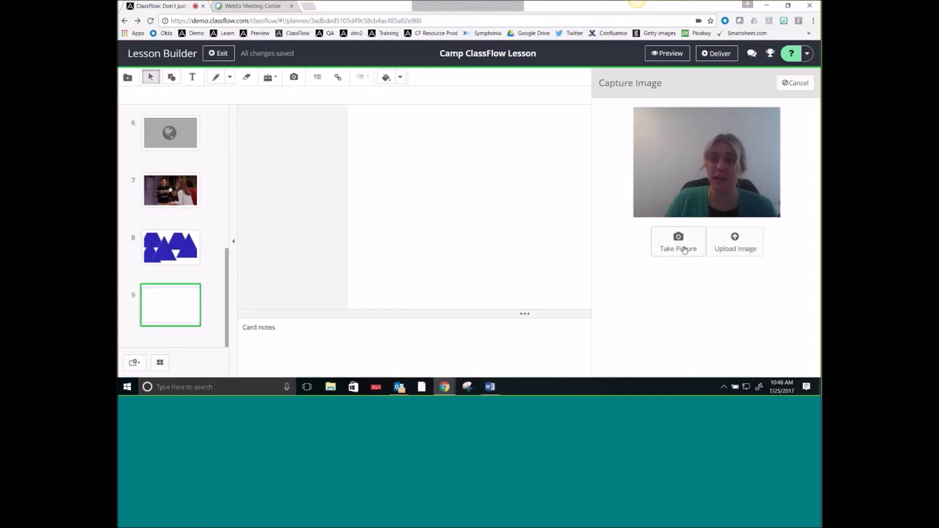
# Step: Upload the Earth_layers image from the Existing Materials folder to card 9 and enlarge it to most of the card's height
pyautogui.click(729, 251)
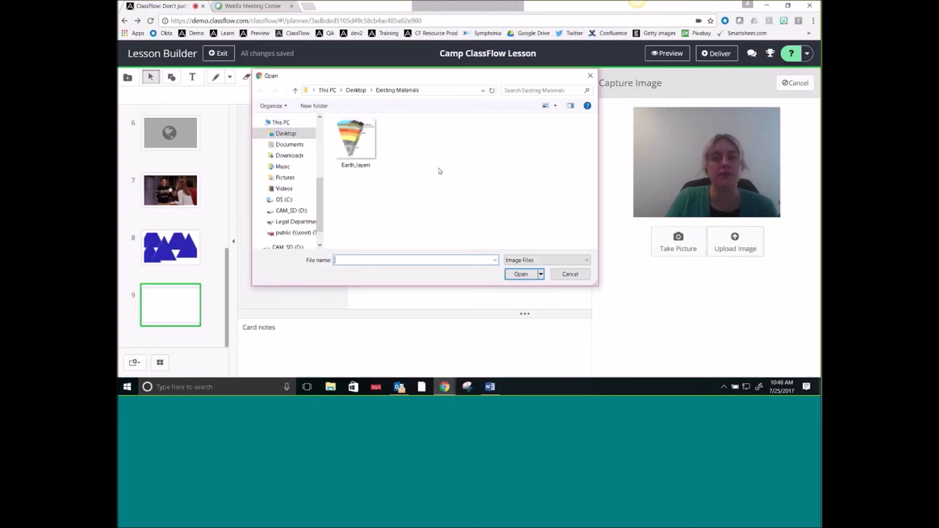
pyautogui.click(356, 144)
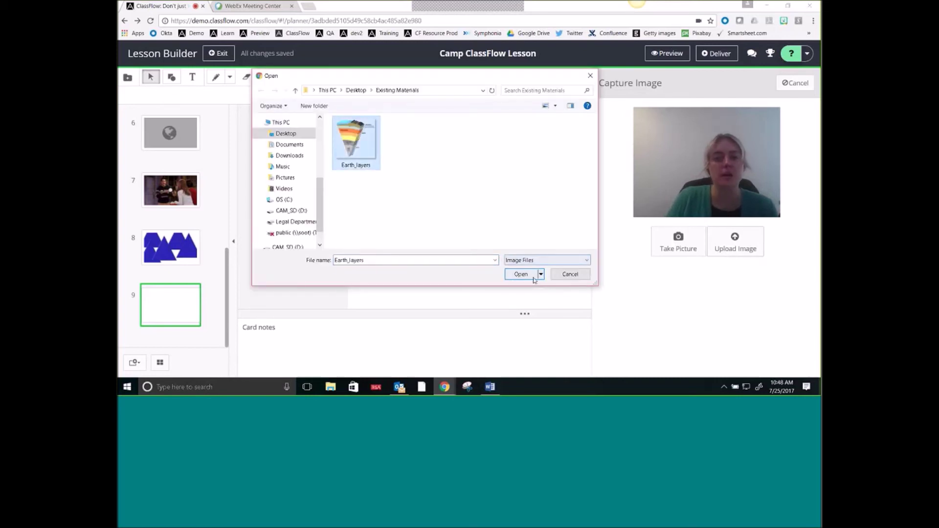
pyautogui.click(520, 274)
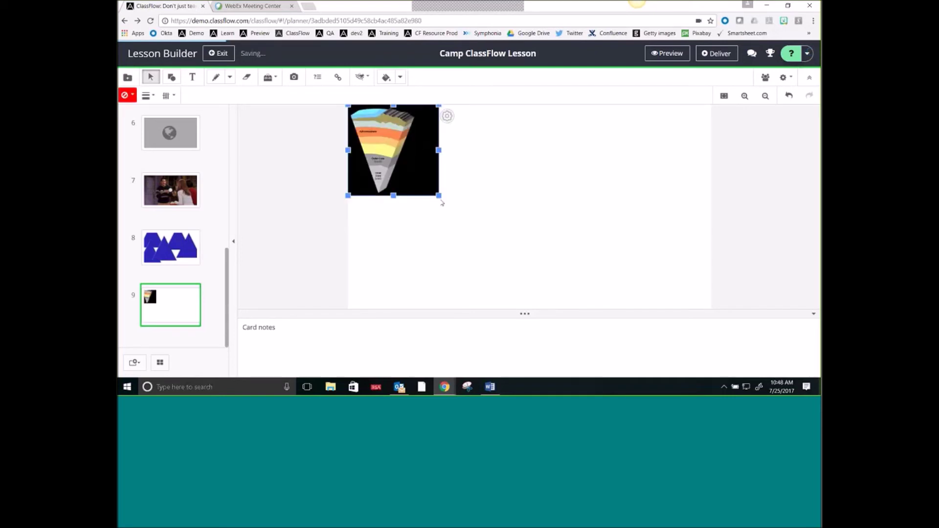
pyautogui.click(444, 201)
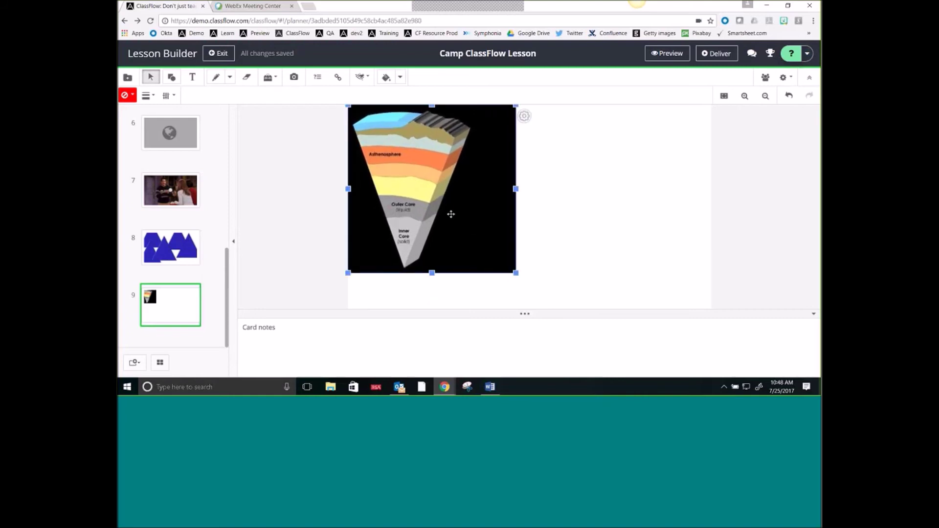
# Step: Reposition the Earth layers image on card 9 slightly left of centre, leaving free space on its right side
pyautogui.moveTo(450, 213); pyautogui.dragTo(517, 222)
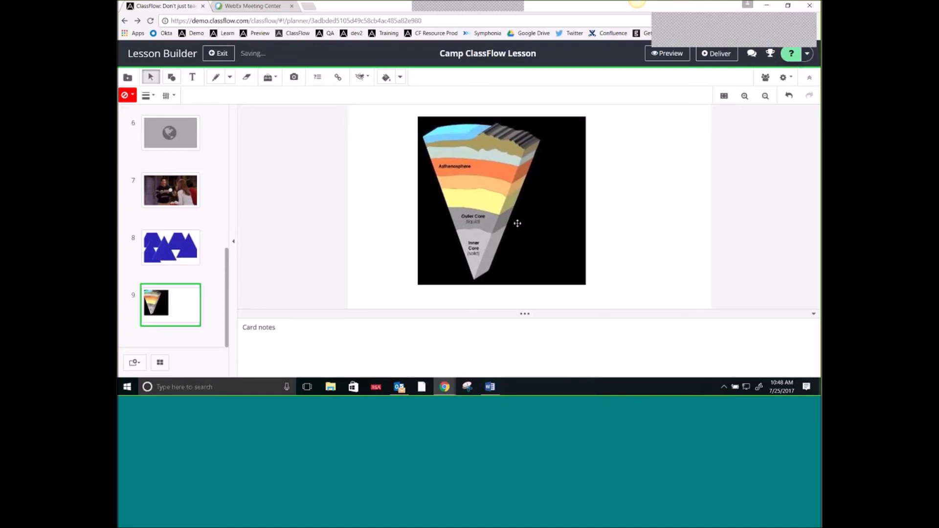
pyautogui.click(633, 254)
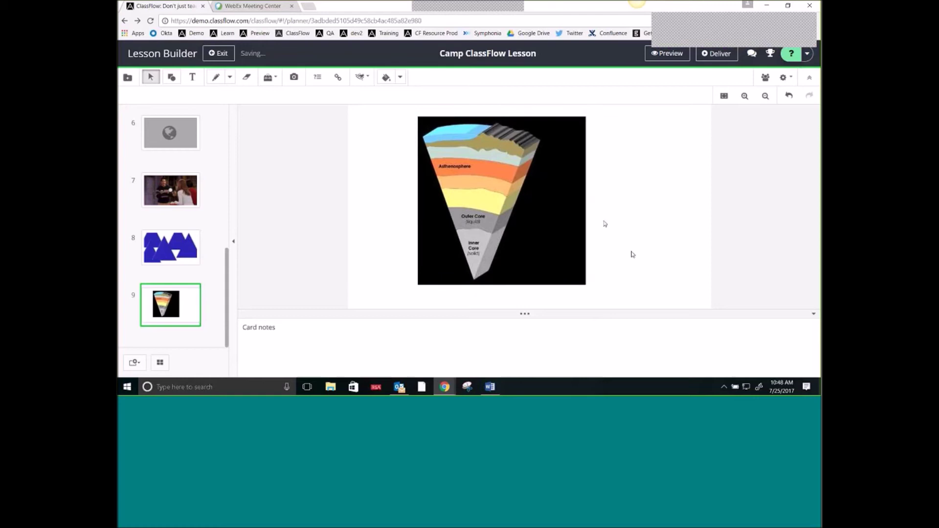
pyautogui.click(136, 366)
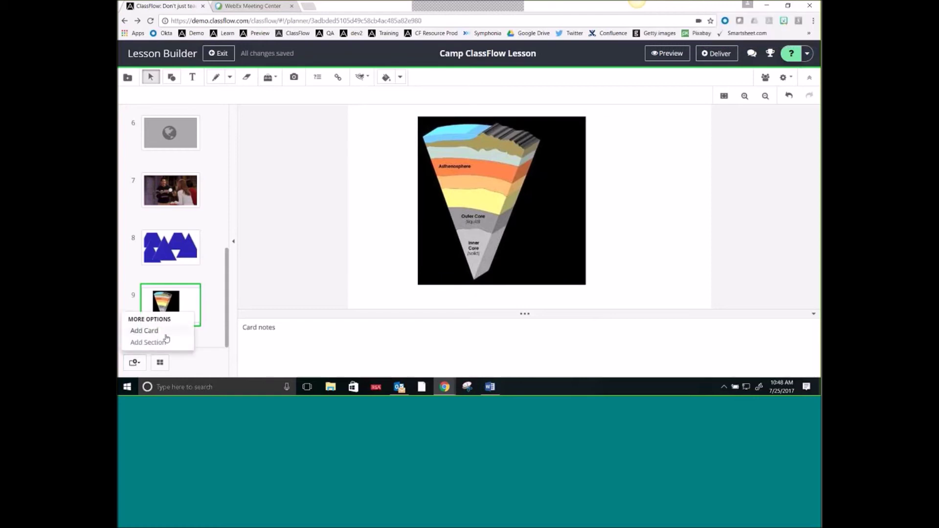
pyautogui.click(568, 203)
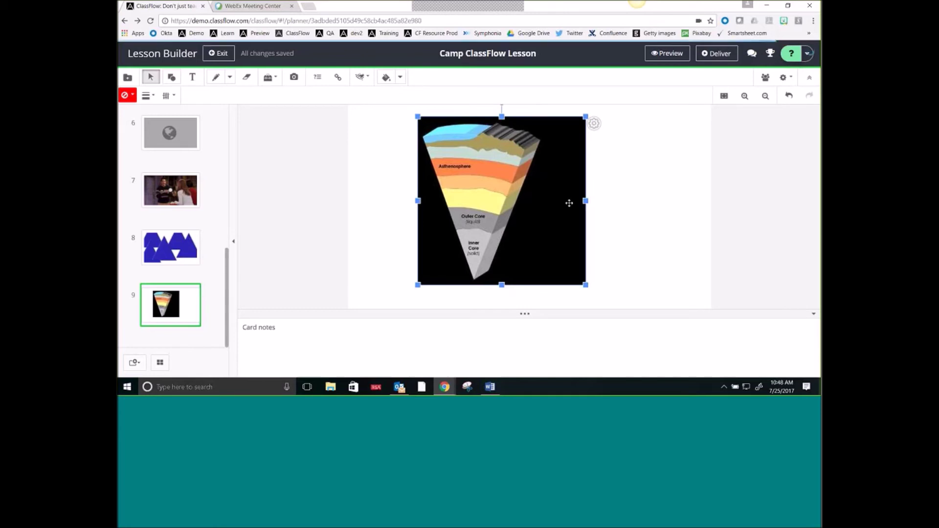
pyautogui.moveTo(569, 203); pyautogui.dragTo(536, 201)
pyautogui.click(595, 215)
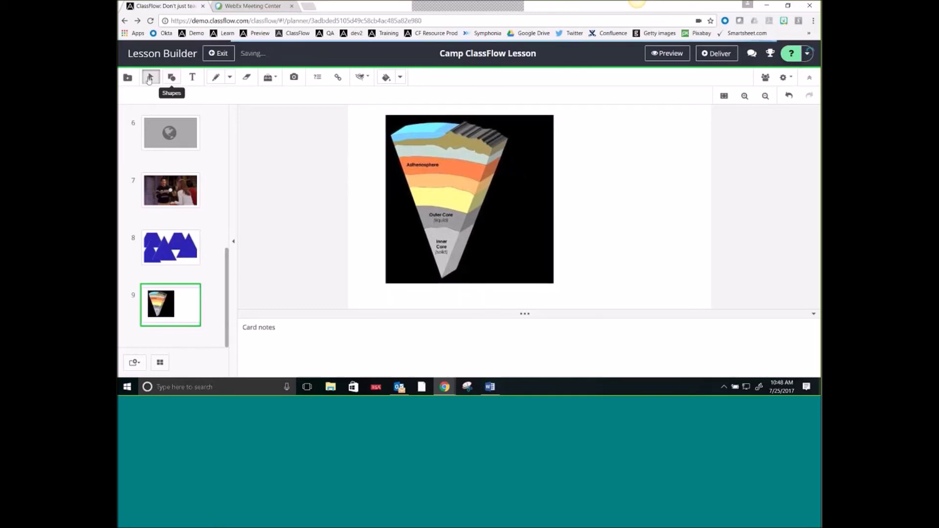
# Step: Draw a red circle on card 9 in the free space to the right of the Earth layers image
pyautogui.click(171, 78)
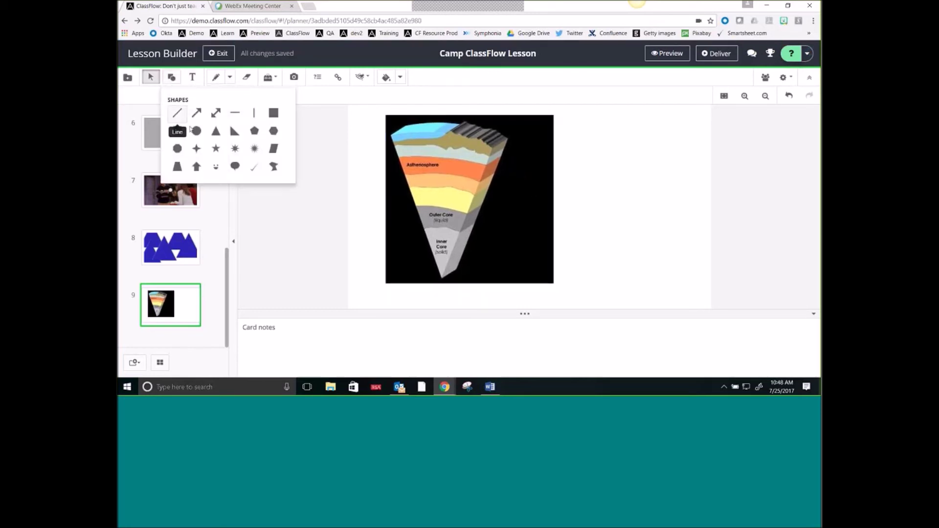
pyautogui.click(194, 133)
pyautogui.click(549, 163)
pyautogui.moveTo(549, 163); pyautogui.dragTo(637, 221)
pyautogui.click(589, 268)
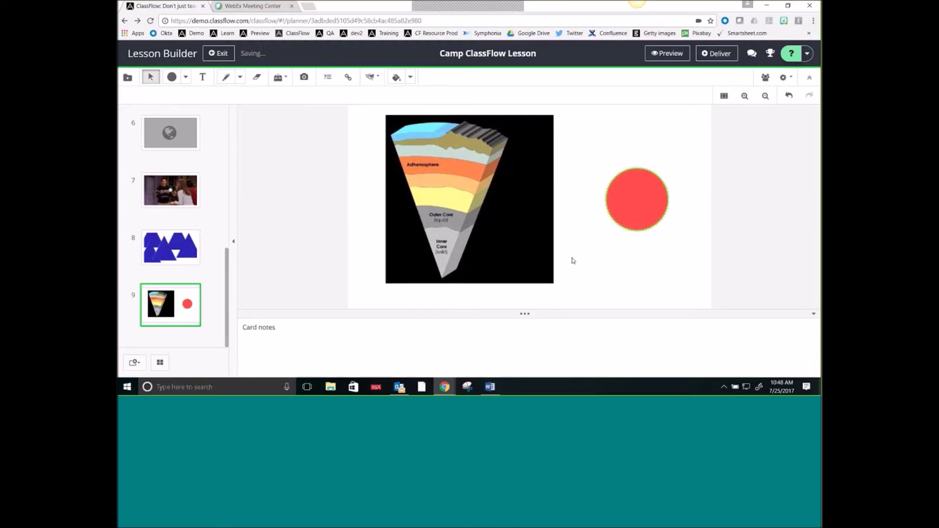
pyautogui.moveTo(170, 319)
# Step: Open the red circle's actions and set its action type to Show & Hide
pyautogui.click(635, 195)
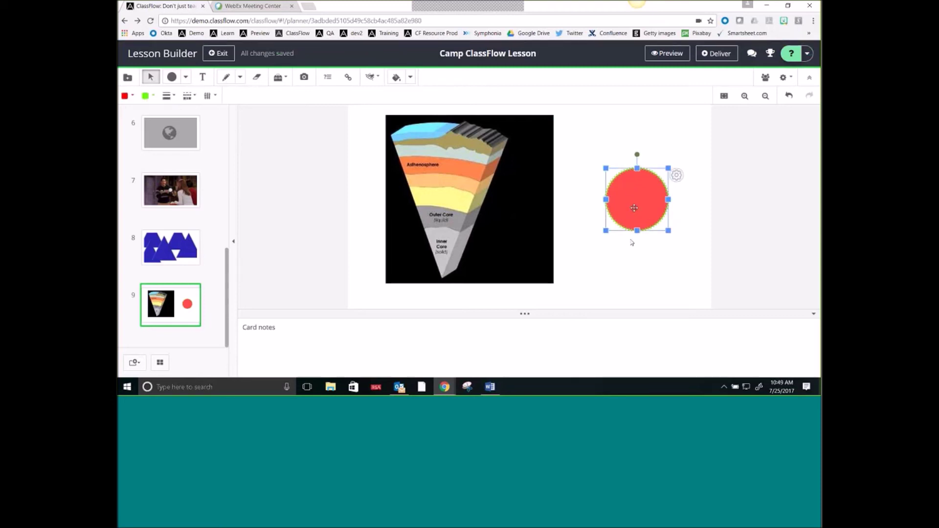
pyautogui.click(676, 175)
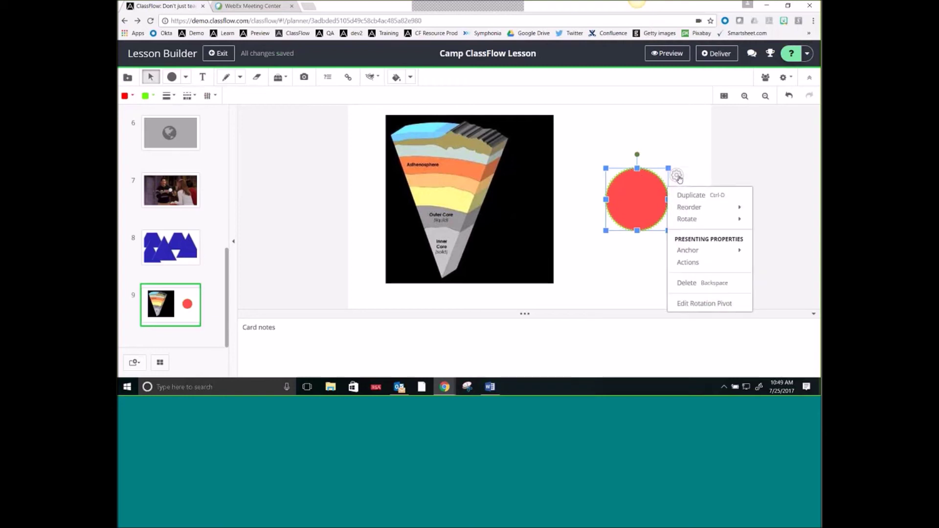
pyautogui.click(698, 264)
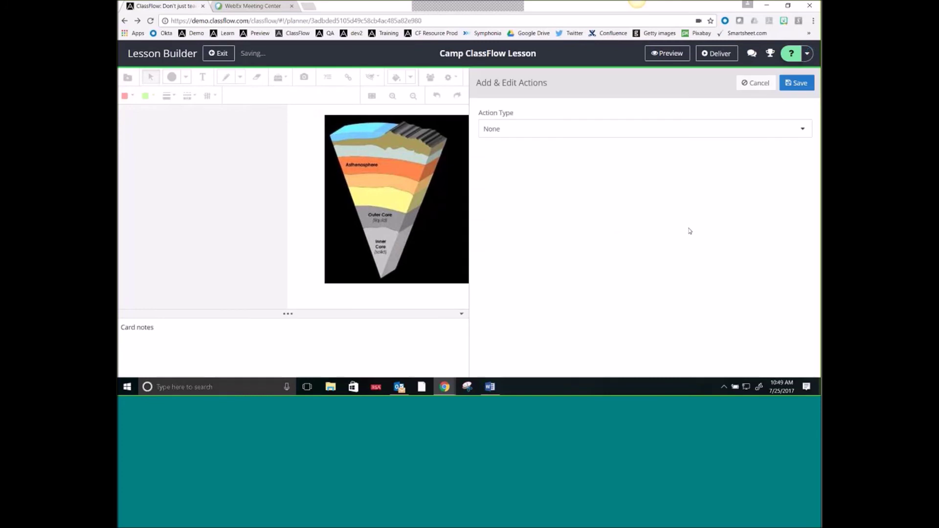
pyautogui.click(563, 130)
pyautogui.click(530, 162)
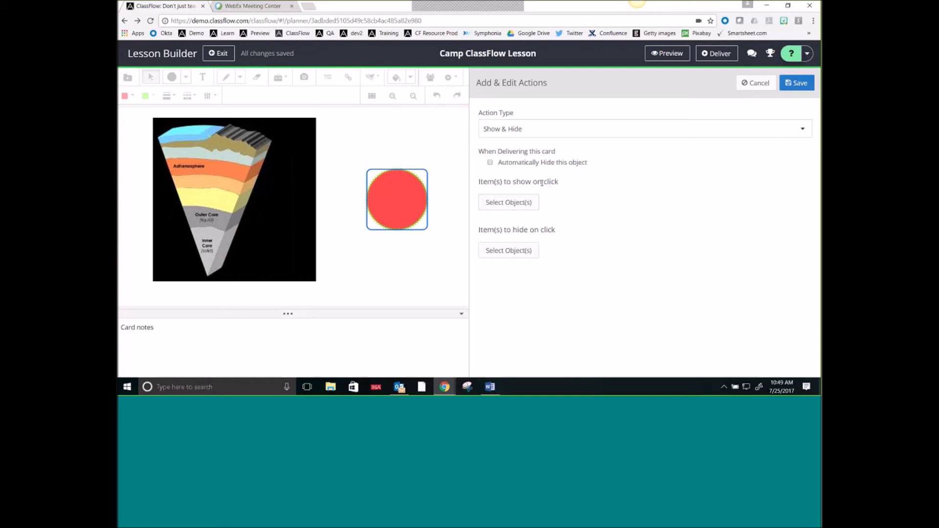
# Step: Choose the Earth layers image as both the item to show and the item to hide on click, and save the action
pyautogui.click(509, 212)
pyautogui.click(289, 159)
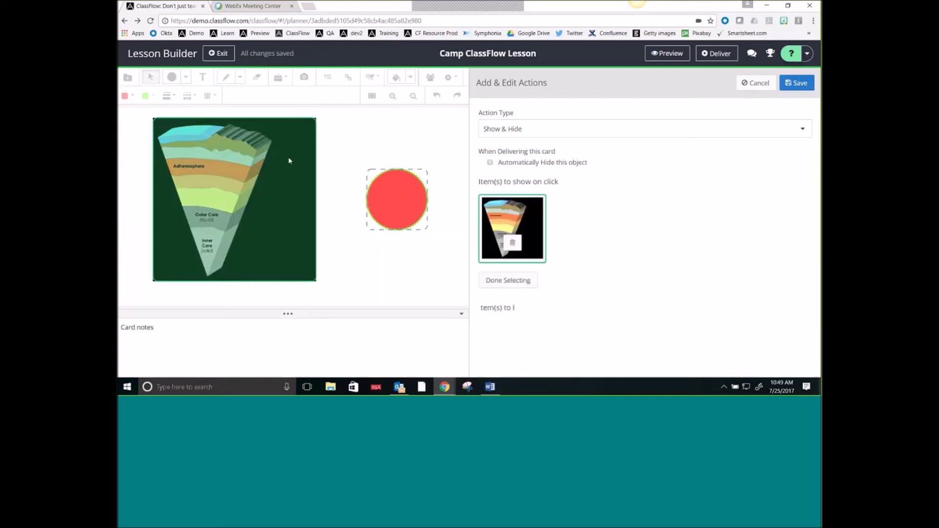
pyautogui.click(511, 287)
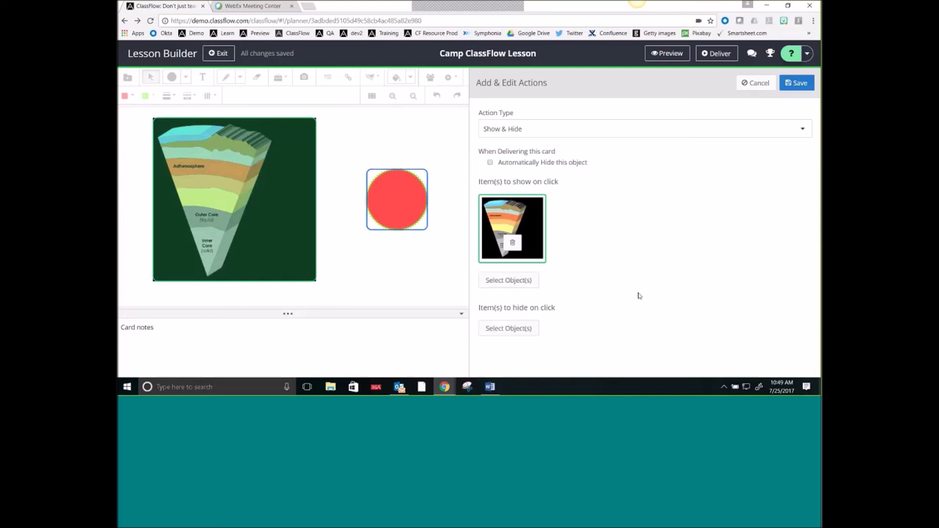
pyautogui.click(507, 328)
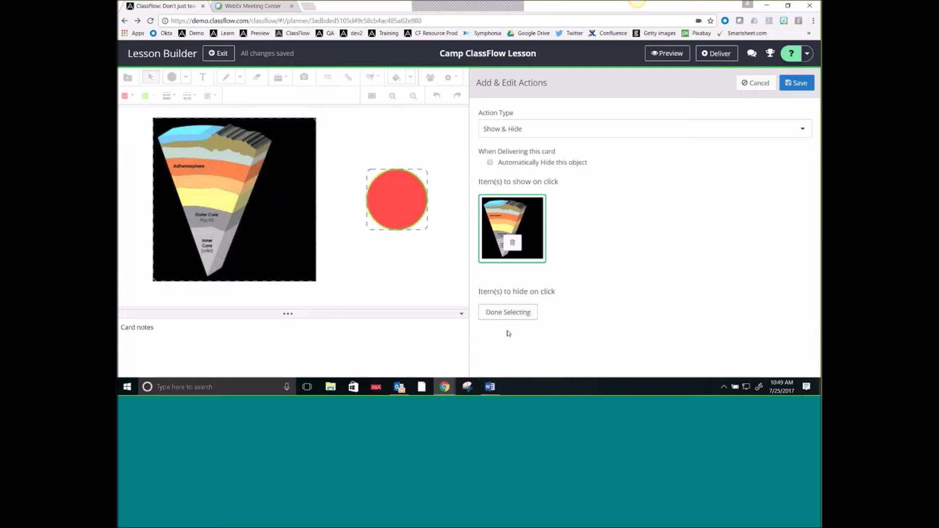
pyautogui.click(284, 183)
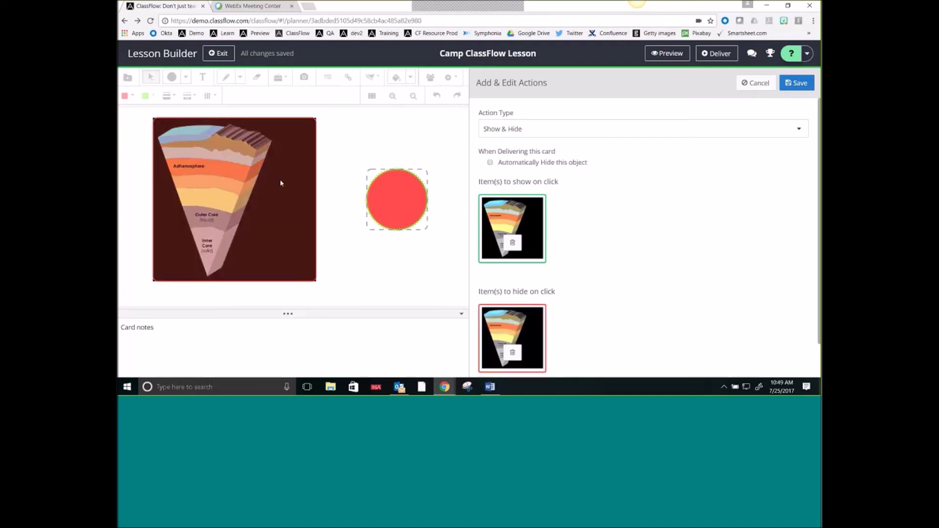
pyautogui.click(526, 350)
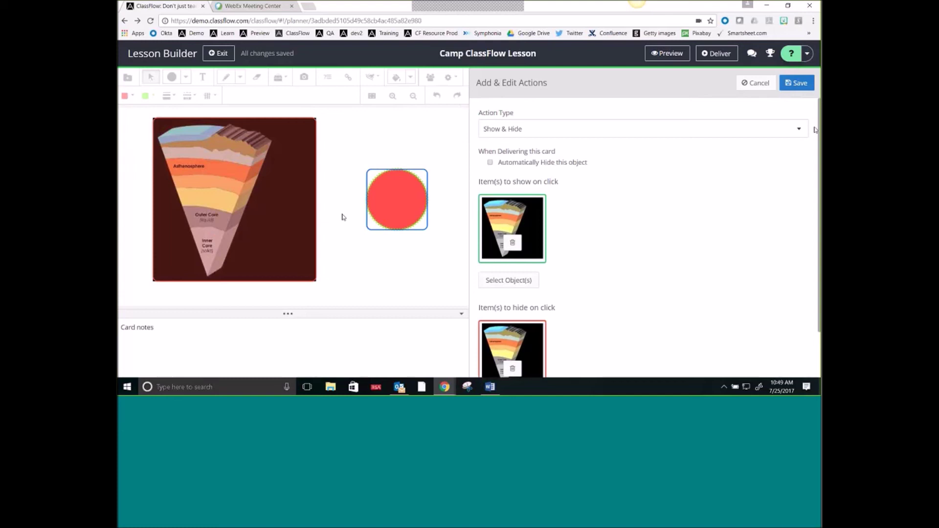
pyautogui.click(795, 87)
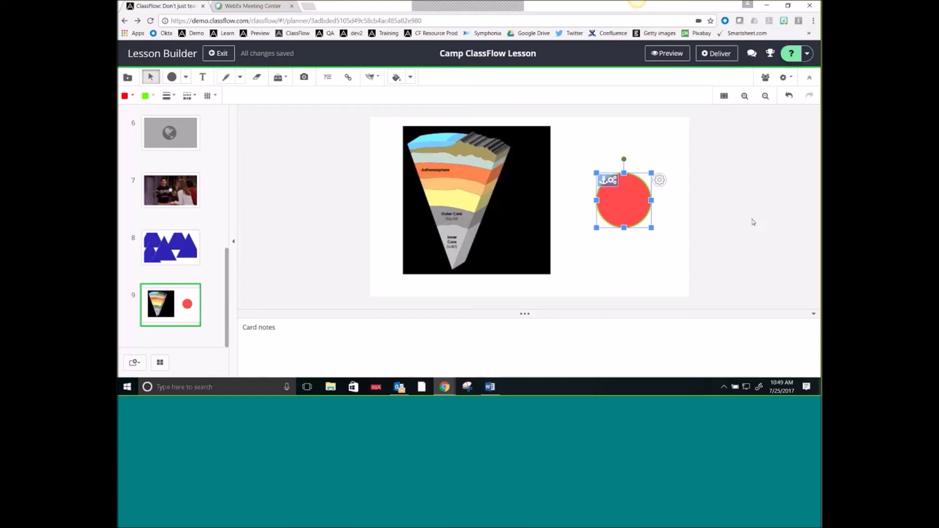
# Step: Preview card 9, toggle the Earth layers image off and on with the red circle, and return to the lesson builder
pyautogui.click(666, 63)
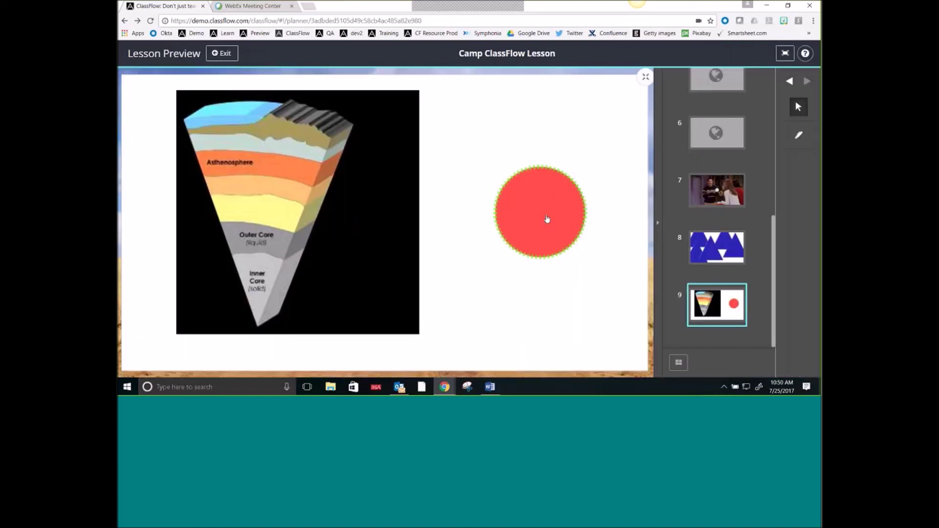
pyautogui.click(547, 219)
pyautogui.click(546, 219)
pyautogui.click(546, 219)
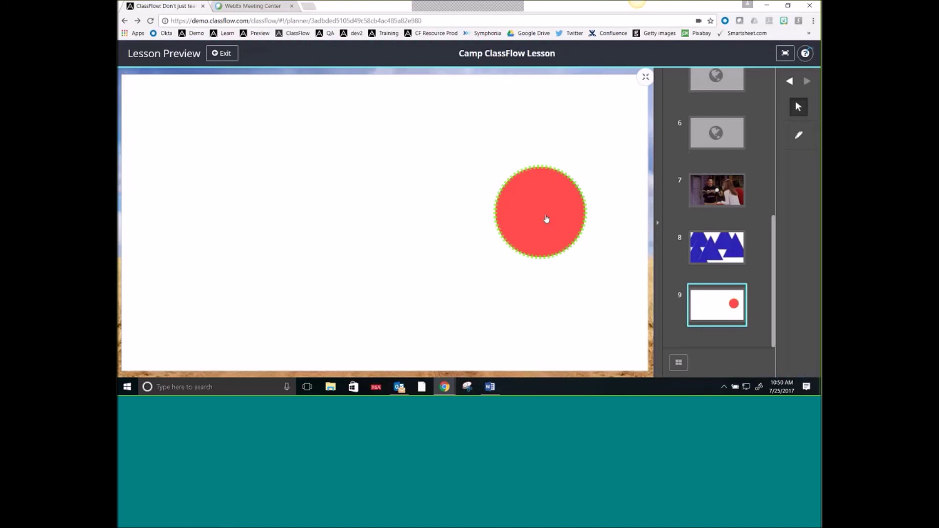
pyautogui.click(546, 219)
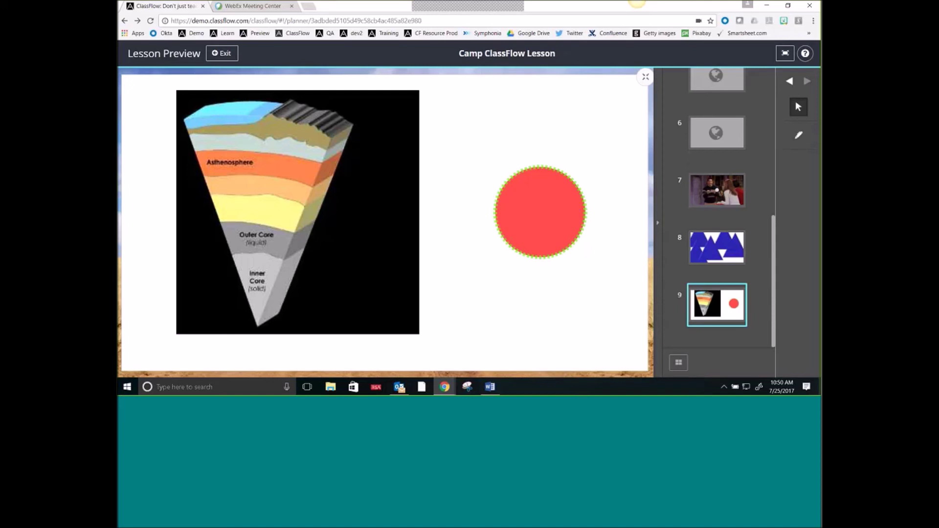
pyautogui.click(214, 54)
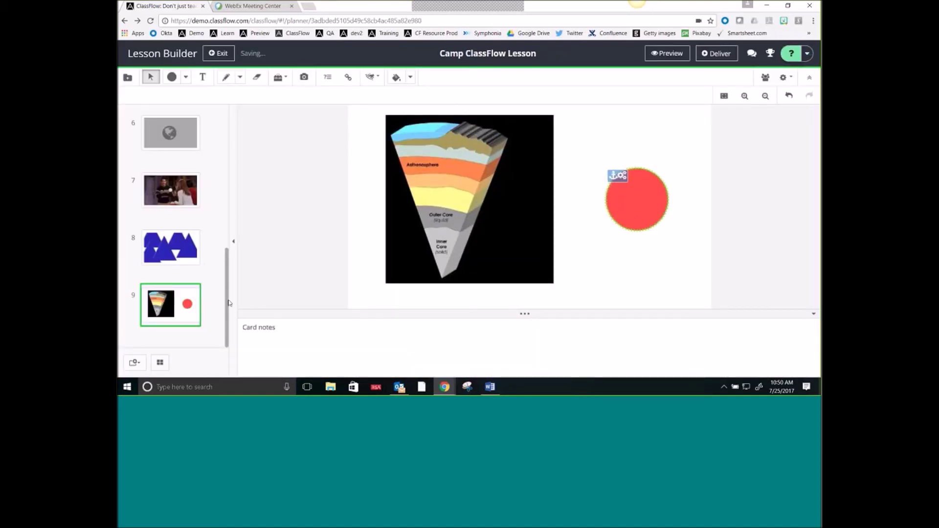
# Step: Go back through cards 8 and 7 to view card 6
pyautogui.click(163, 260)
pyautogui.click(158, 204)
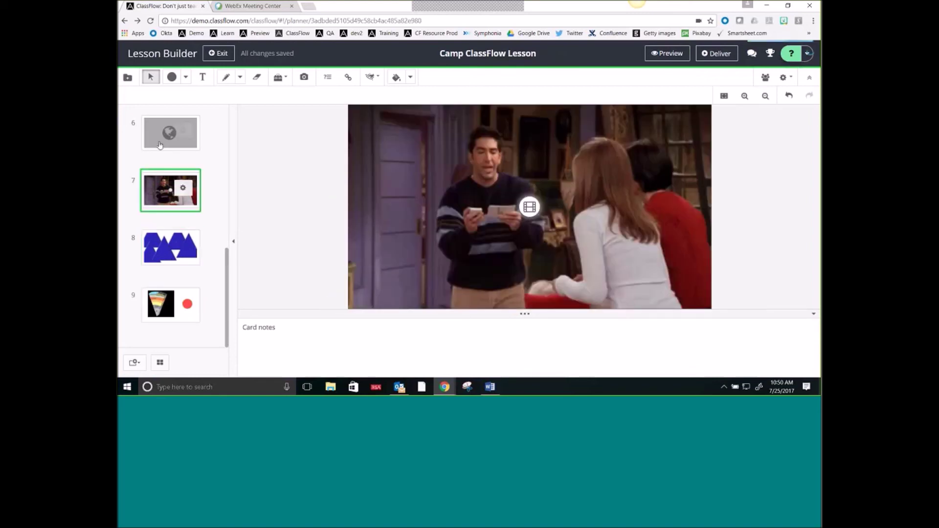
pyautogui.click(157, 129)
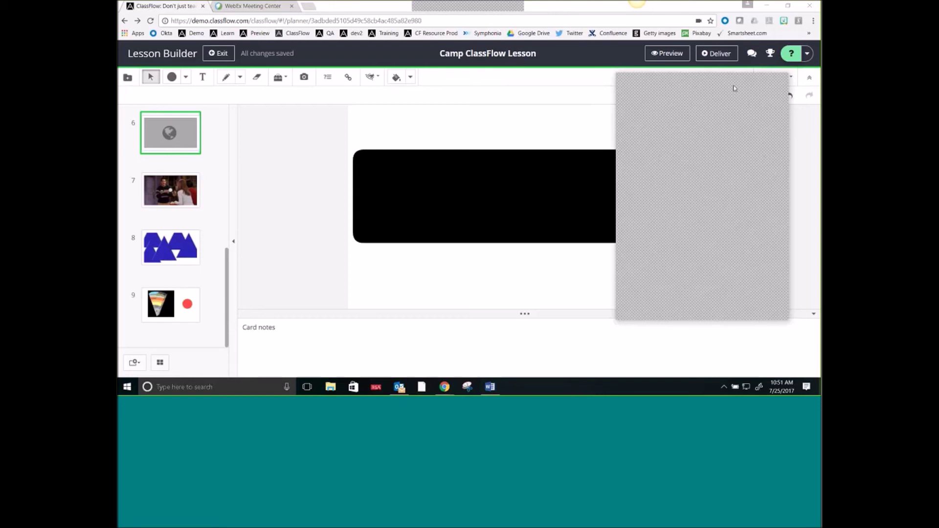
pyautogui.moveTo(748, 109); pyautogui.dragTo(782, 195)
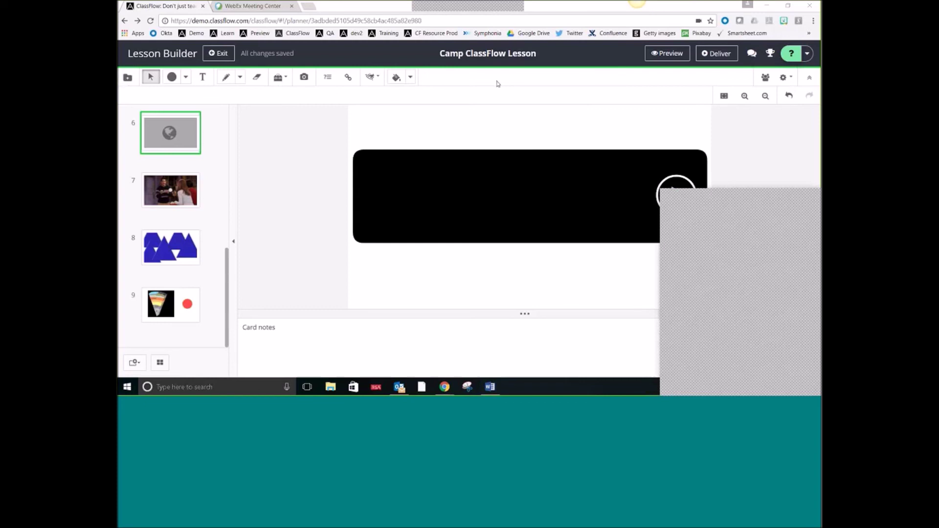
# Step: Start collaboration on the lesson to reveal its share link, stop the collaboration again and close the sharing settings
pyautogui.click(765, 79)
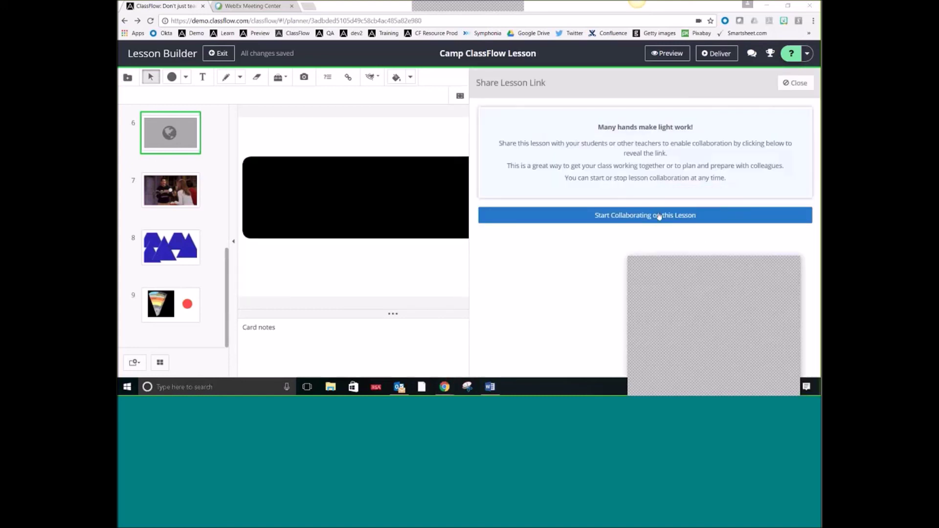
pyautogui.click(693, 220)
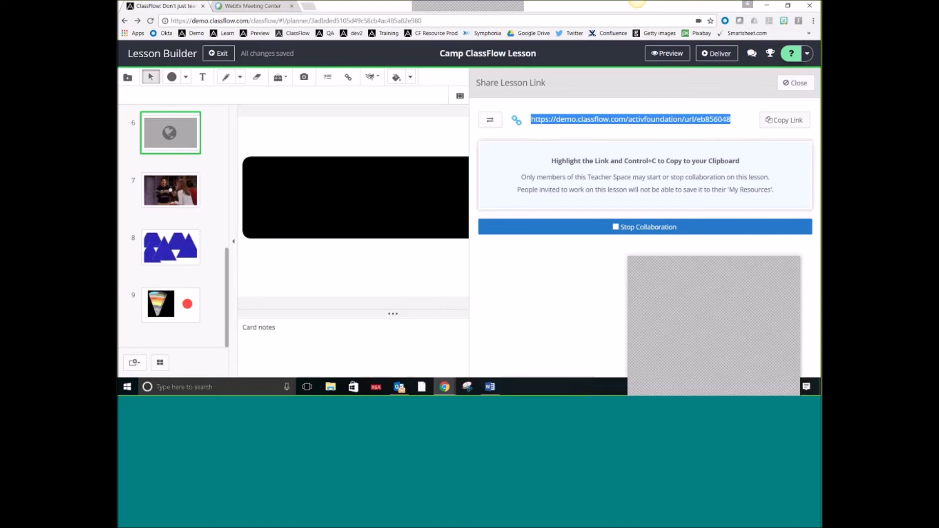
pyautogui.click(622, 229)
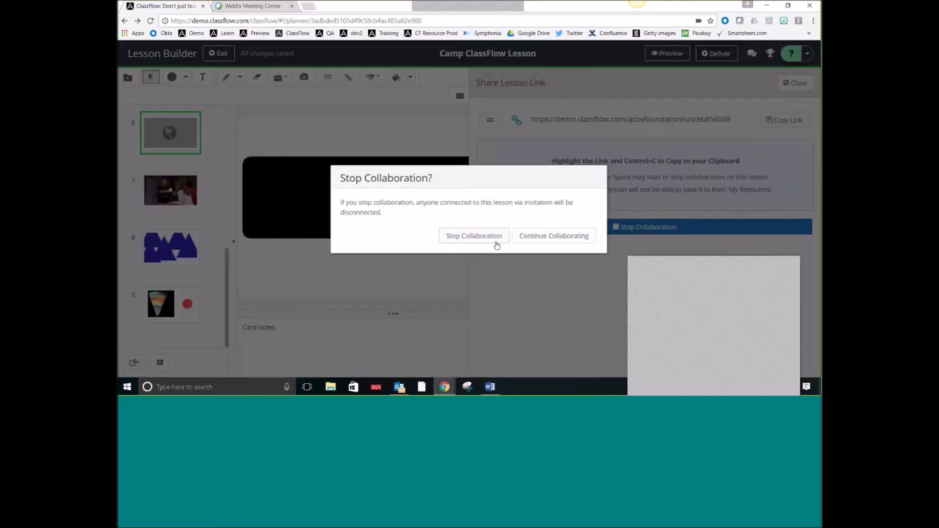
pyautogui.click(487, 237)
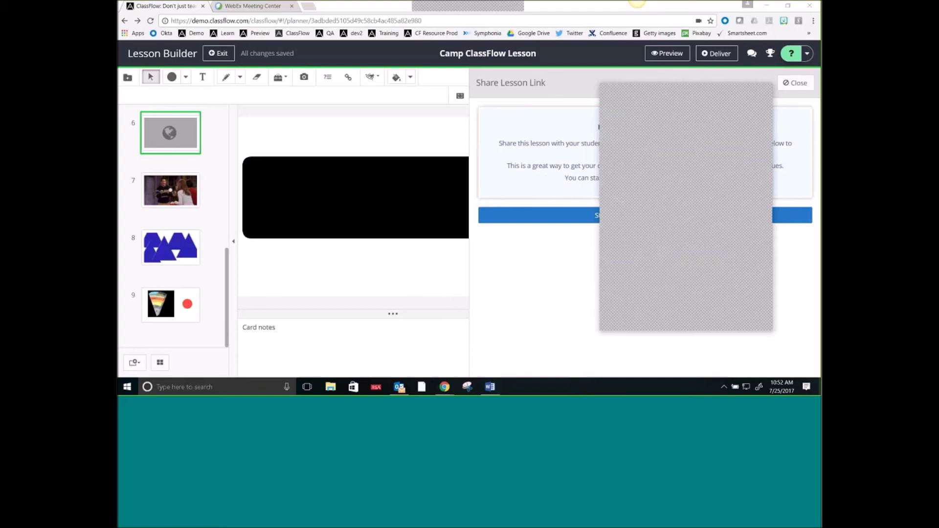
pyautogui.click(791, 84)
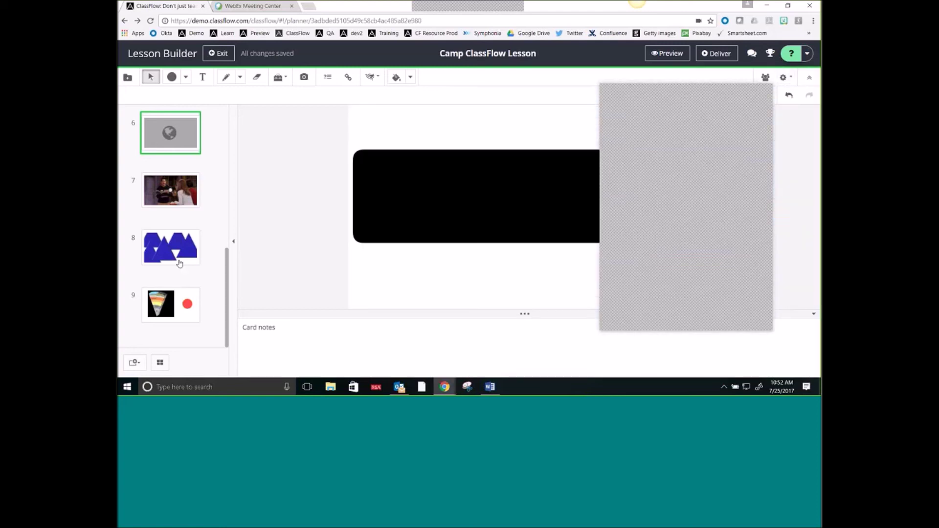
# Step: Open card 4 and add an empty text box in its upper-left area
pyautogui.scroll(5, 179, 264)
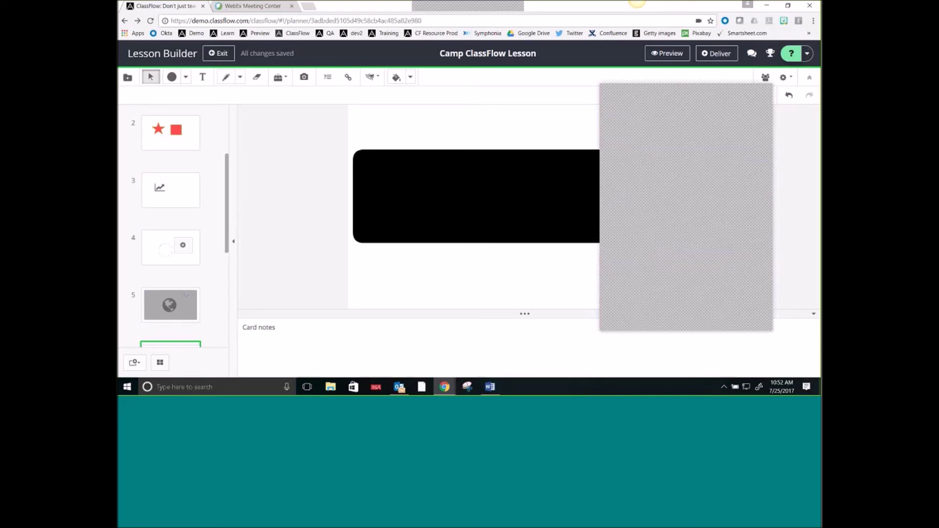
pyautogui.click(164, 249)
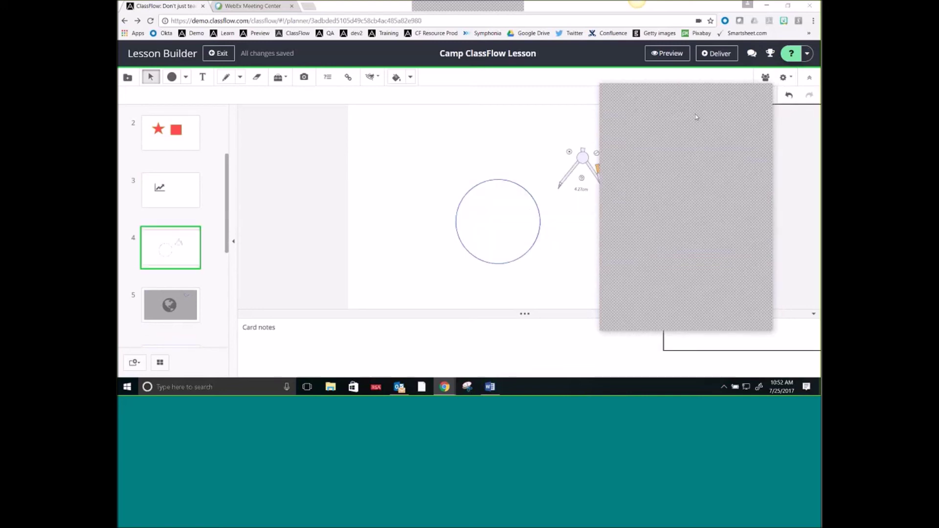
pyautogui.click(205, 81)
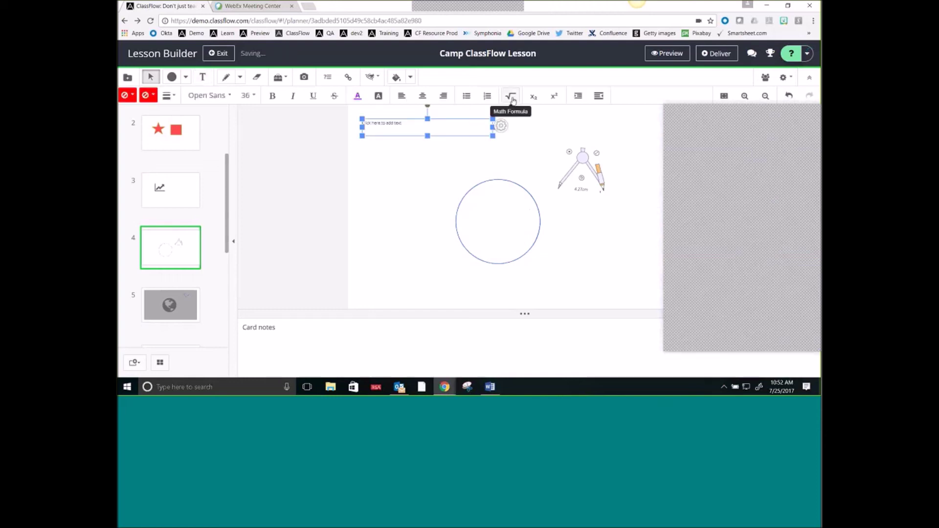
# Step: Examine the Math and Functions symbols in the text box's math formula editor and close it without inserting anything
pyautogui.click(511, 98)
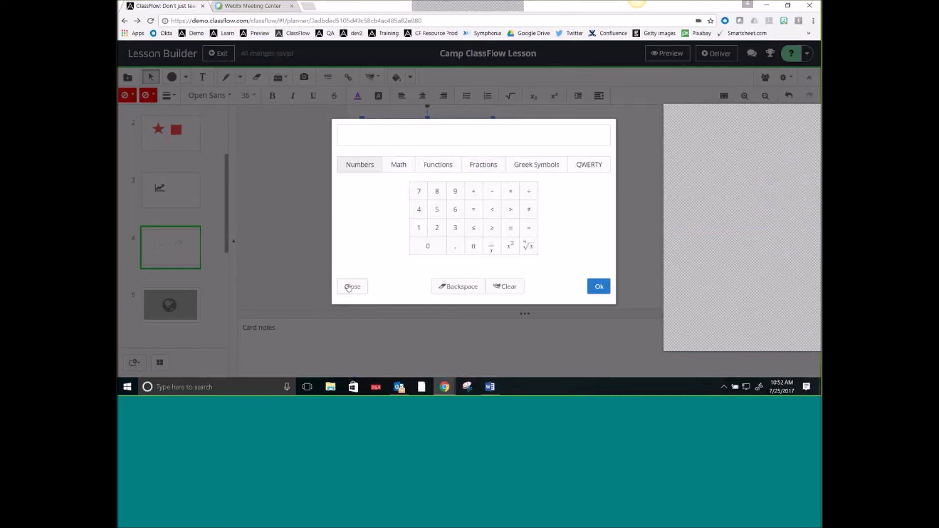
pyautogui.click(399, 165)
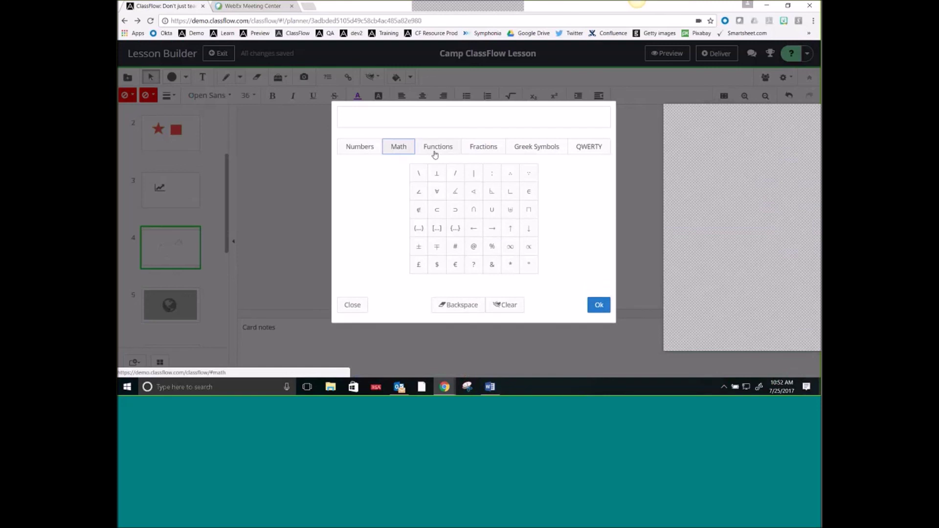
pyautogui.click(435, 164)
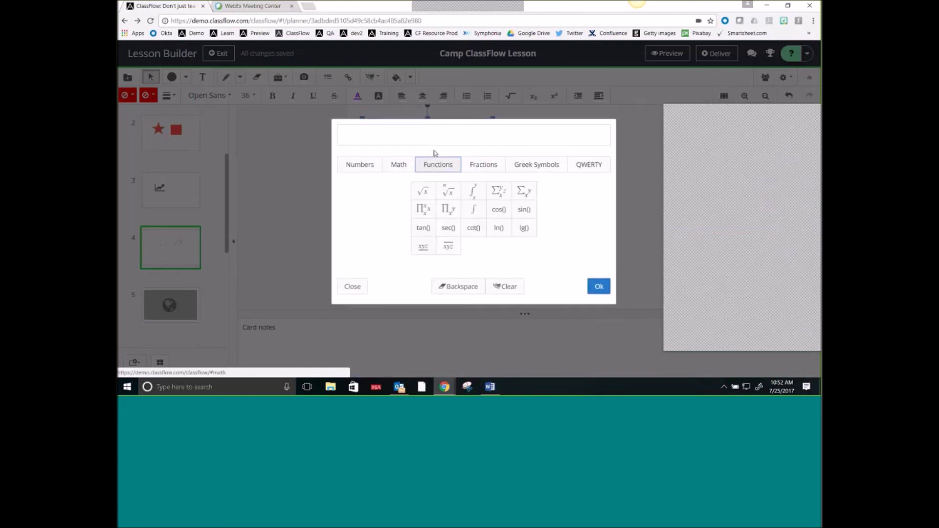
pyautogui.click(364, 292)
pyautogui.moveTo(681, 94); pyautogui.dragTo(645, 78)
pyautogui.moveTo(713, 100); pyautogui.dragTo(712, 100)
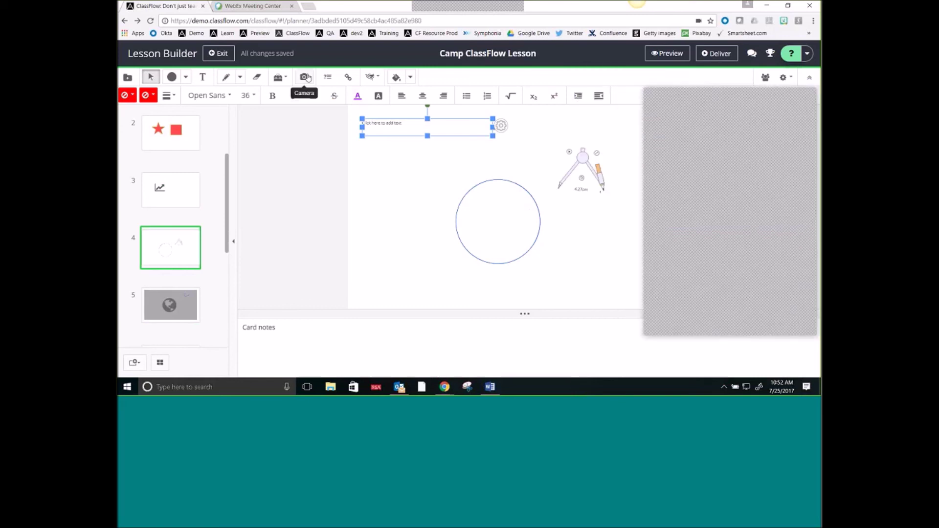
pyautogui.click(282, 78)
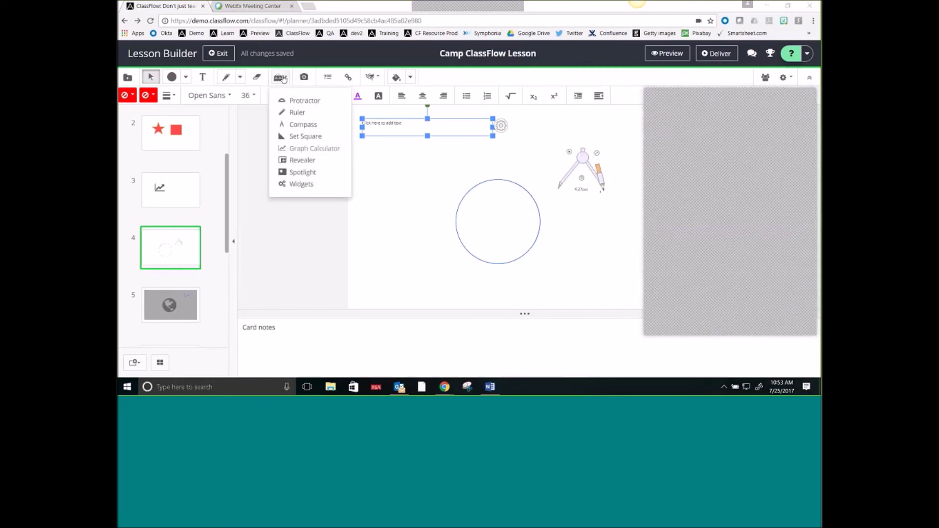
pyautogui.click(282, 78)
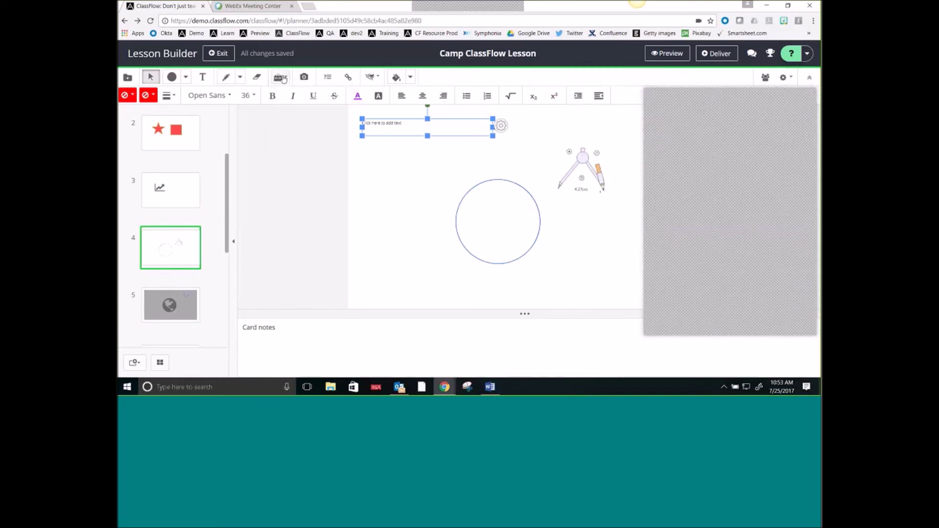
pyautogui.moveTo(802, 107); pyautogui.dragTo(775, 103)
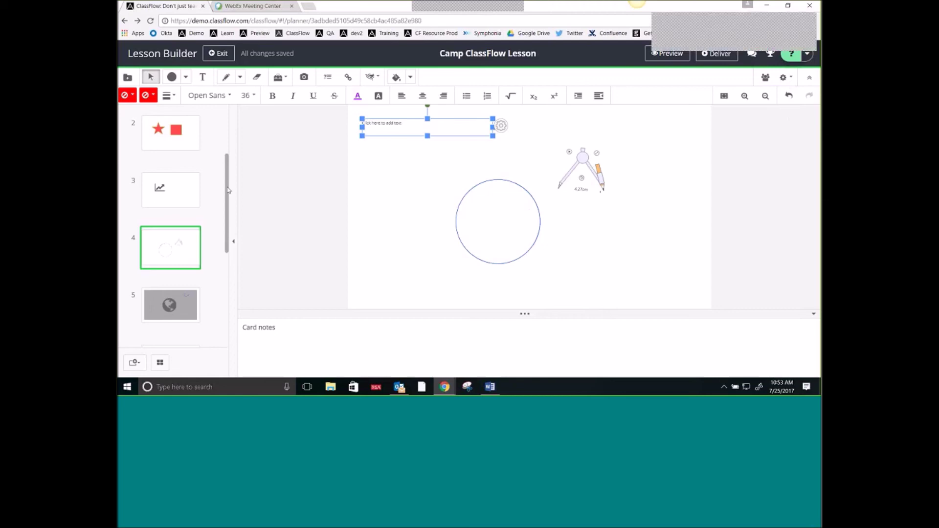
pyautogui.scroll(-1, 228, 198)
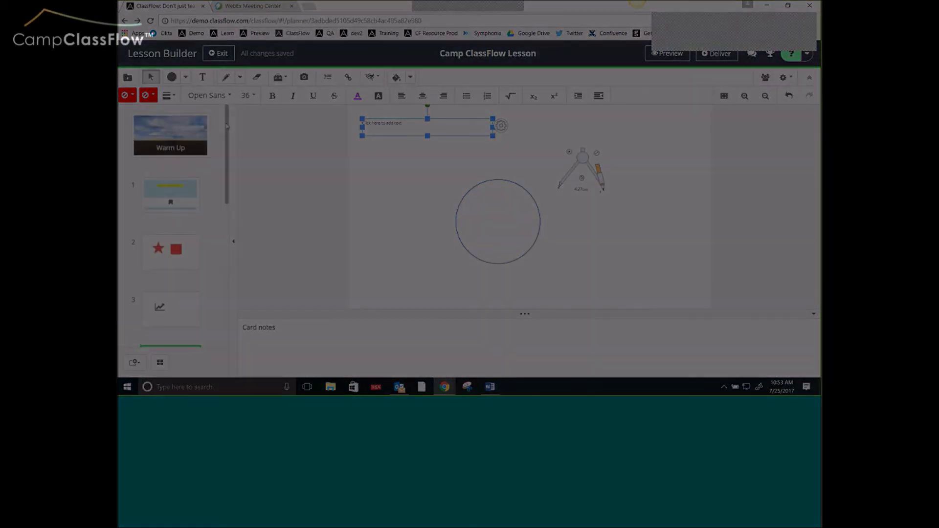